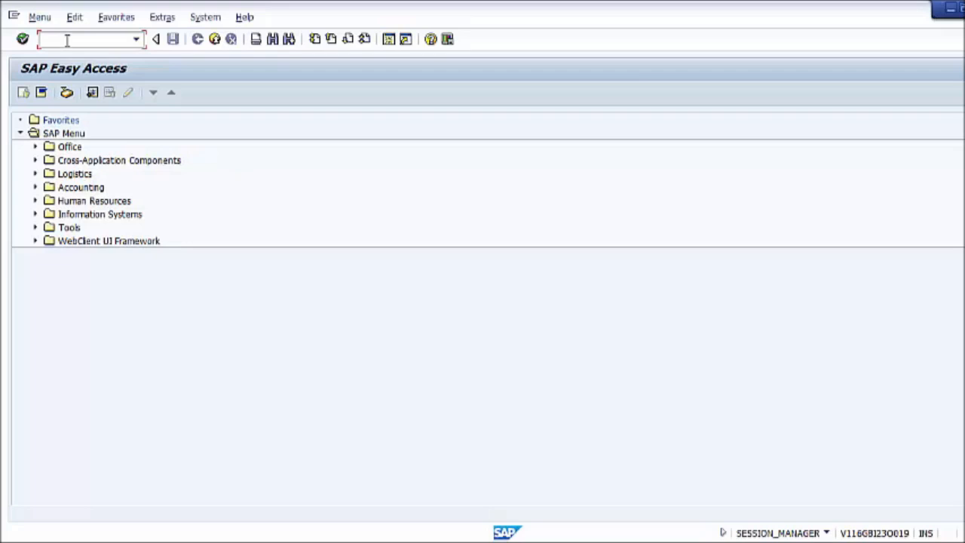
- Run transaction spro and display the SAP Reference IMG
{"action": "type", "text": "spro"}
{"action": "key", "text": "Return"}
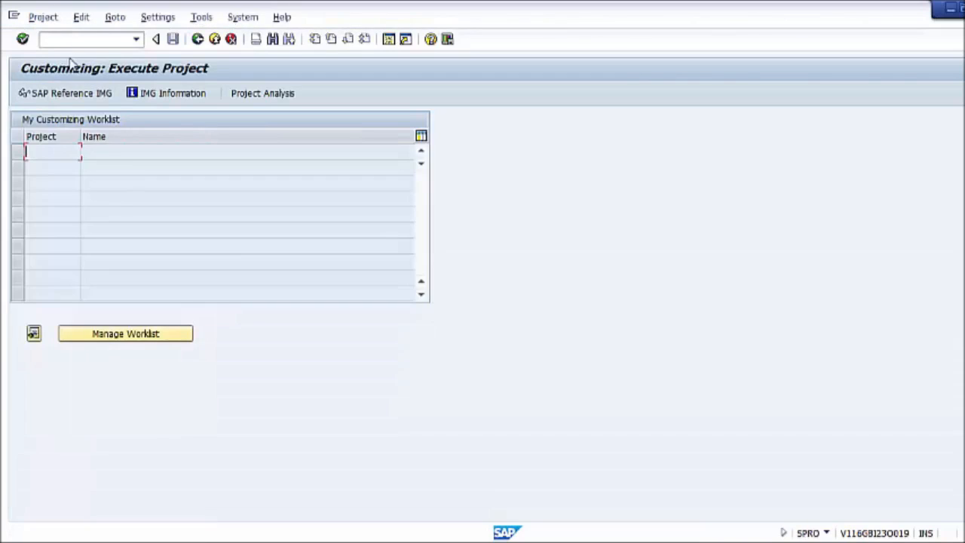
{"action": "left_click", "coordinate": [85, 96]}
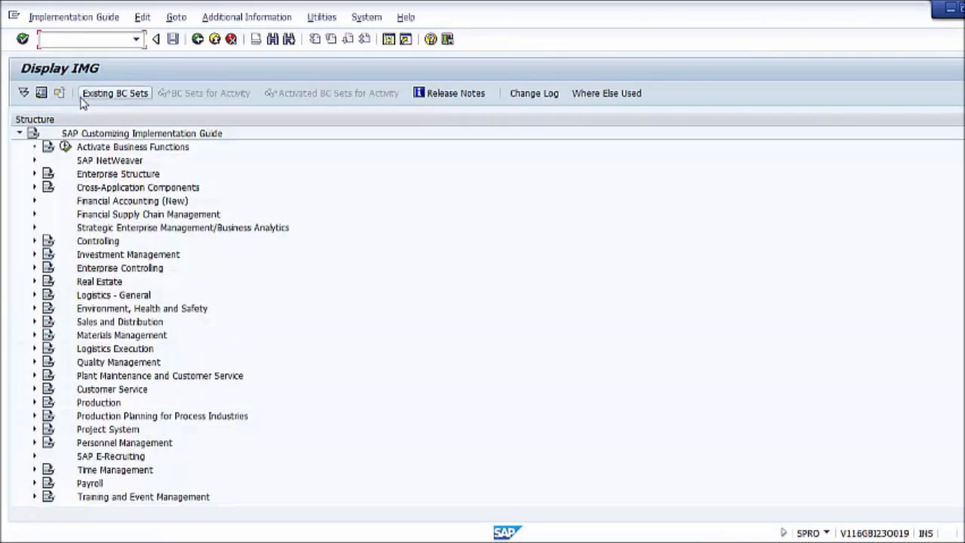
- Open the Maintain storage location activity under Enterprise Structure, Definition, Materials Management
{"action": "left_click", "coordinate": [35, 175]}
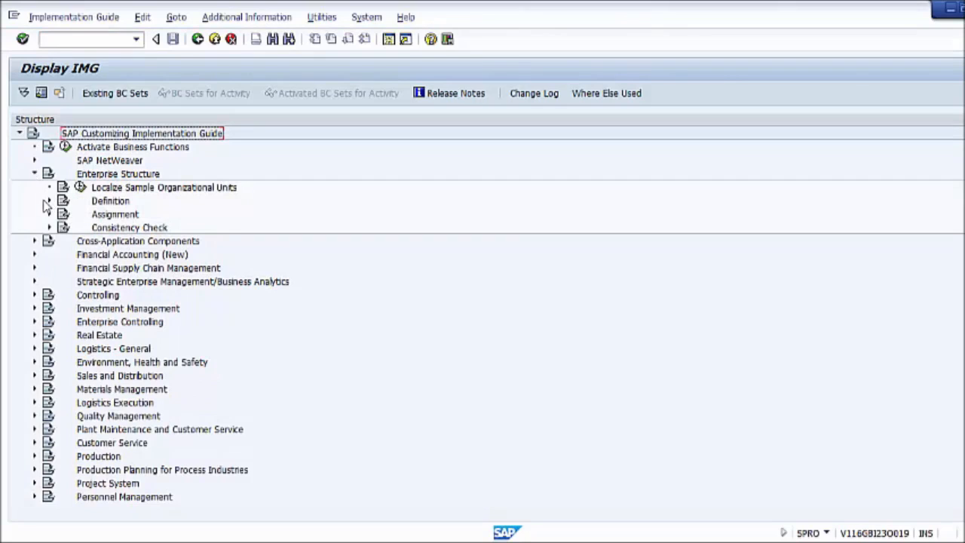
{"action": "left_click", "coordinate": [49, 201]}
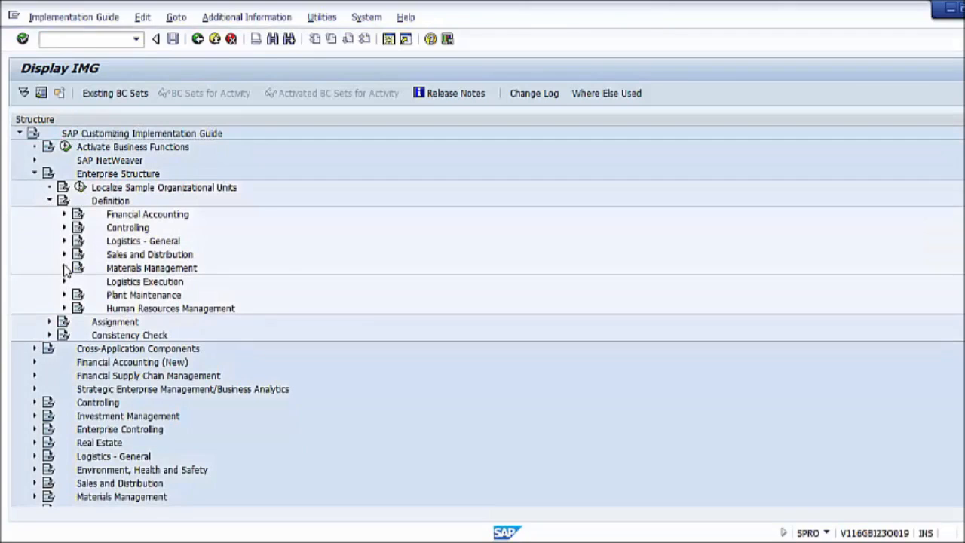
{"action": "left_click", "coordinate": [64, 269]}
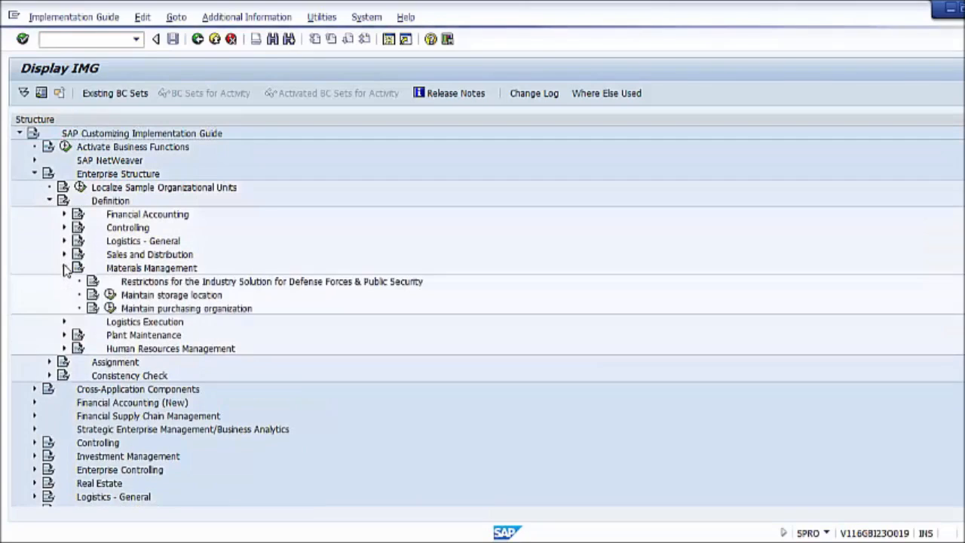
{"action": "left_click", "coordinate": [110, 294]}
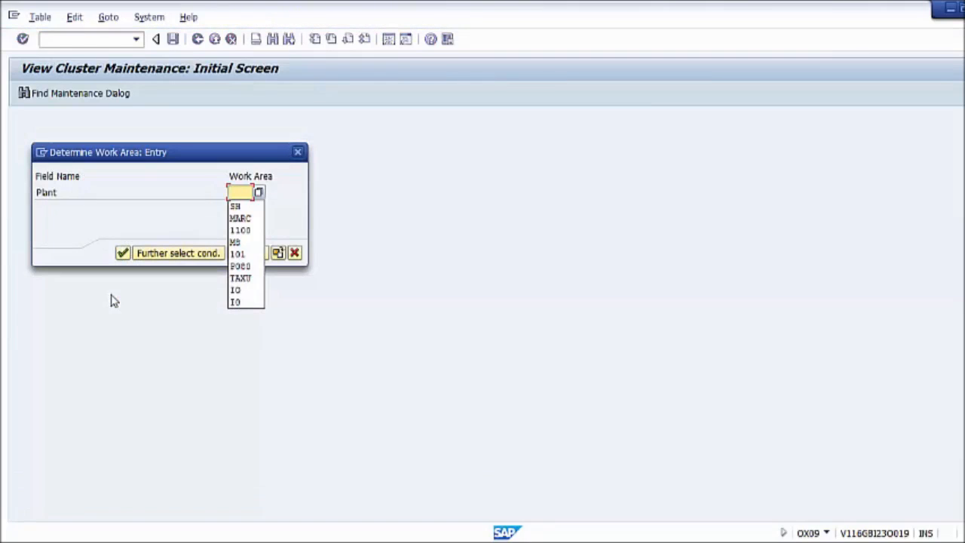
- Set the plant work area to TEST and open its storage locations overview
{"action": "left_click", "coordinate": [240, 190]}
{"action": "type", "text": "T"}
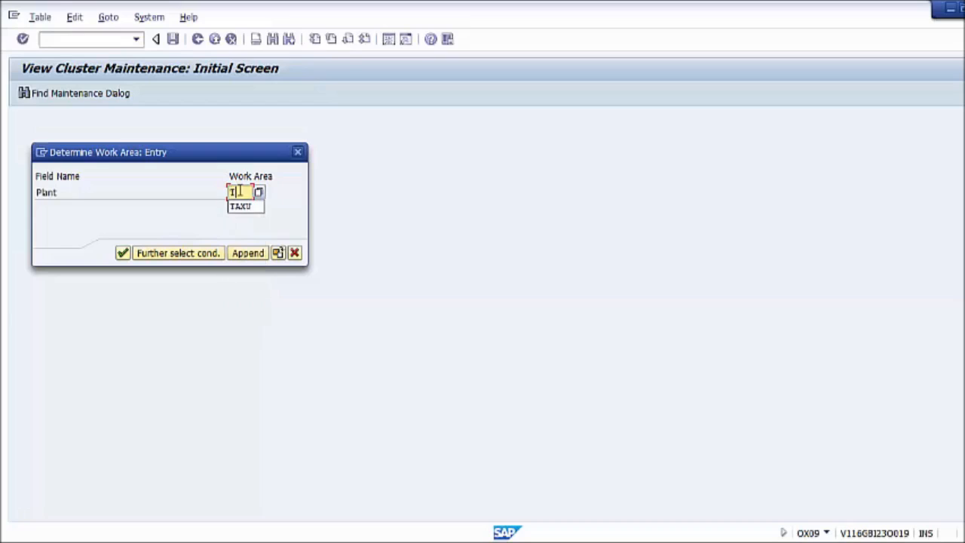
{"action": "type", "text": "BST"}
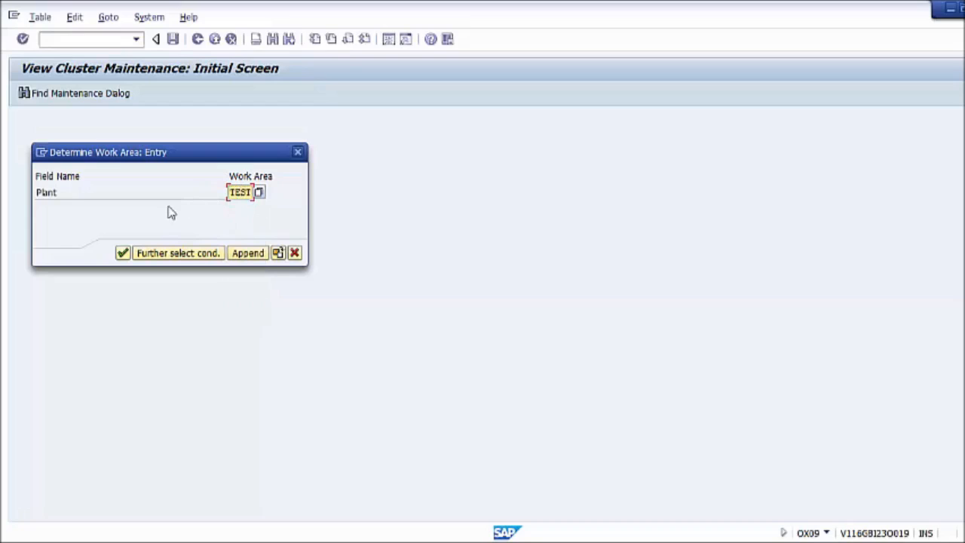
{"action": "left_click", "coordinate": [122, 254]}
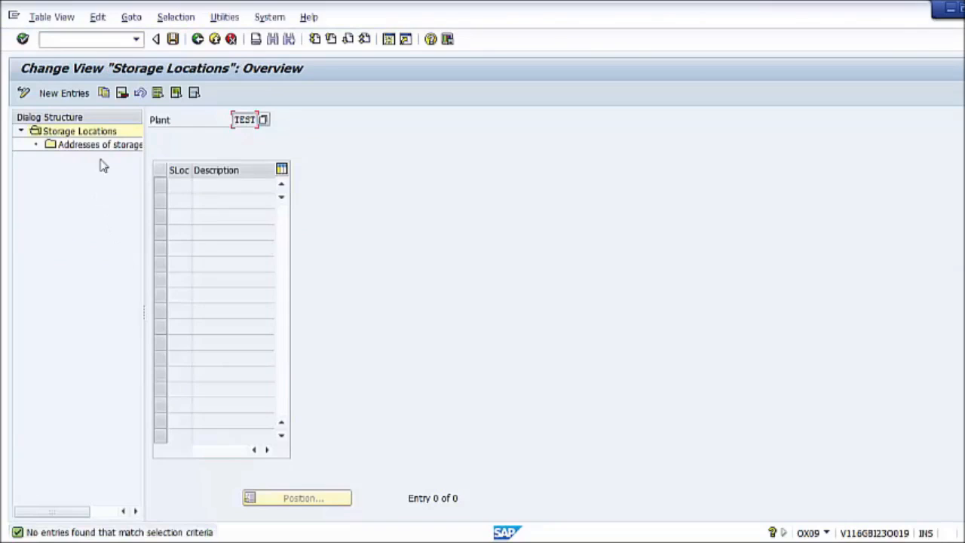
- Create a new storage location entry 1000 with the description "TEST stor. loc."
{"action": "left_click", "coordinate": [83, 97]}
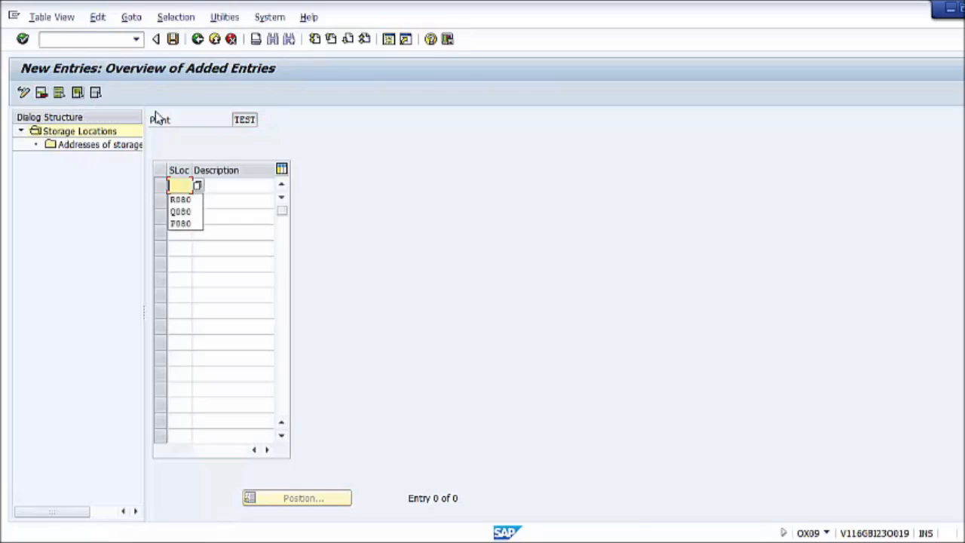
{"action": "left_click", "coordinate": [177, 185]}
{"action": "type", "text": "1000"}
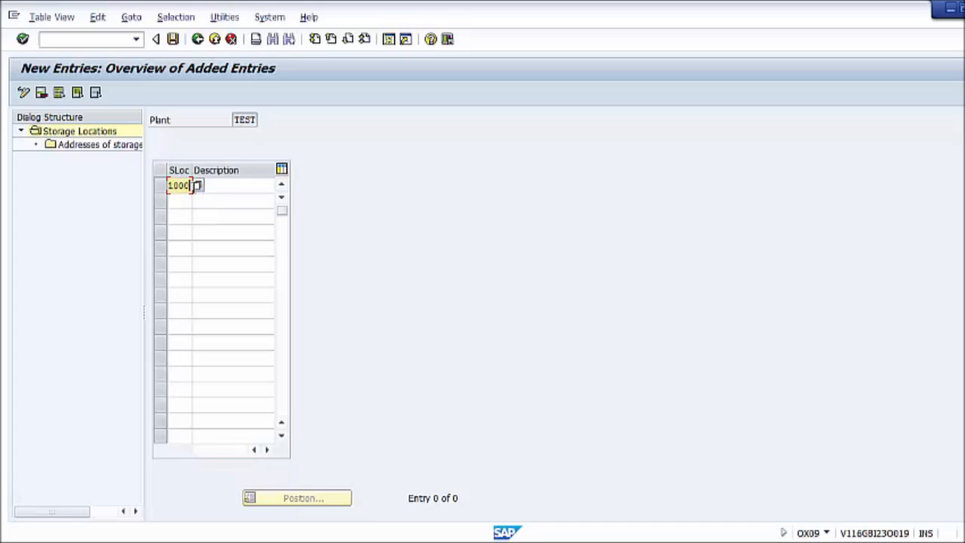
{"action": "left_click", "coordinate": [239, 185]}
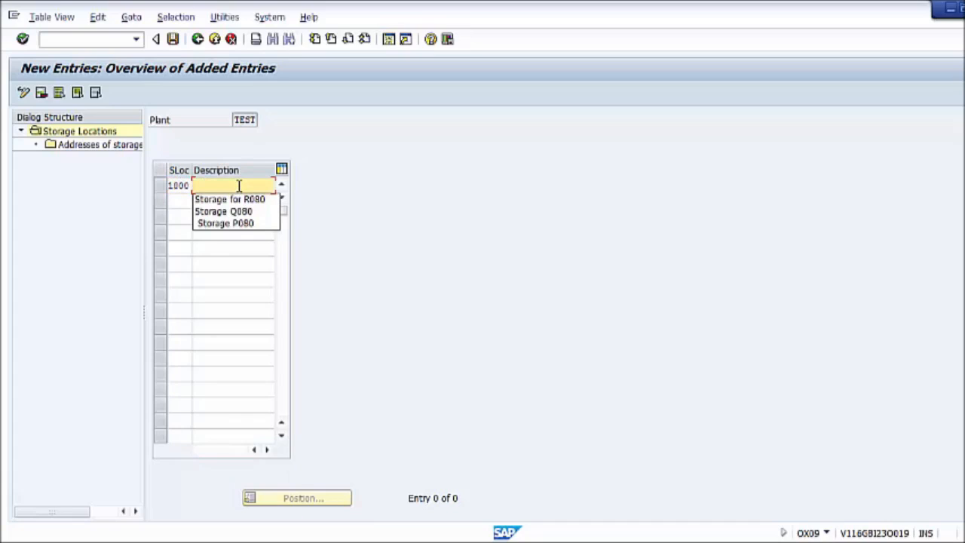
{"action": "type", "text": "TEST "}
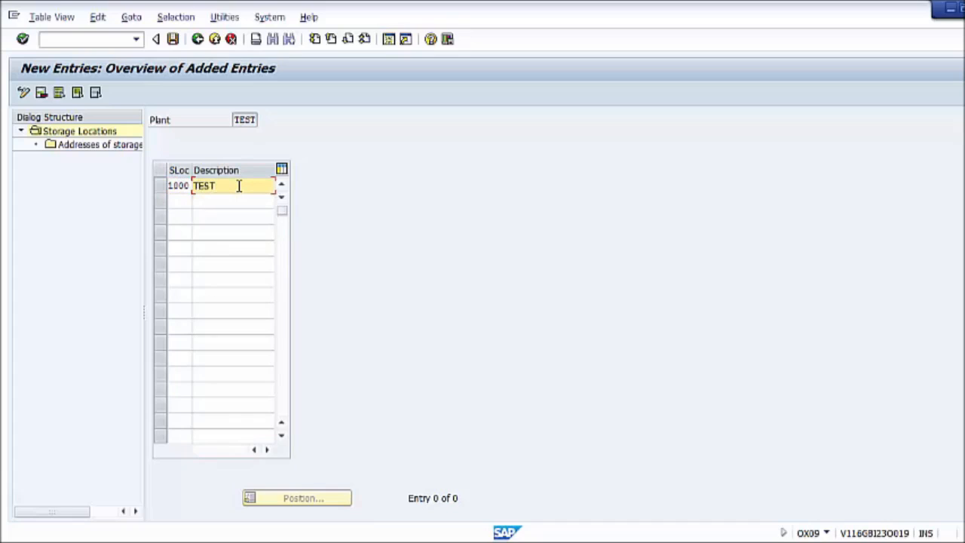
{"action": "type", "text": "stor"}
{"action": "type", "text": "age "}
{"action": "type", "text": "loc"}
{"action": "key", "text": "BackSpace"}
{"action": "key", "text": "BackSpace"}
{"action": "key", "text": "BackSpace"}
{"action": "key", "text": "BackSpace"}
{"action": "key", "text": "BackSpace"}
{"action": "key", "text": "BackSpace"}
{"action": "key", "text": "BackSpace"}
{"action": "type", "text": ". loc."}
- Add a second storage location 2000 with the description "test 2 stor. loc" and validate the entries
{"action": "left_click", "coordinate": [174, 200]}
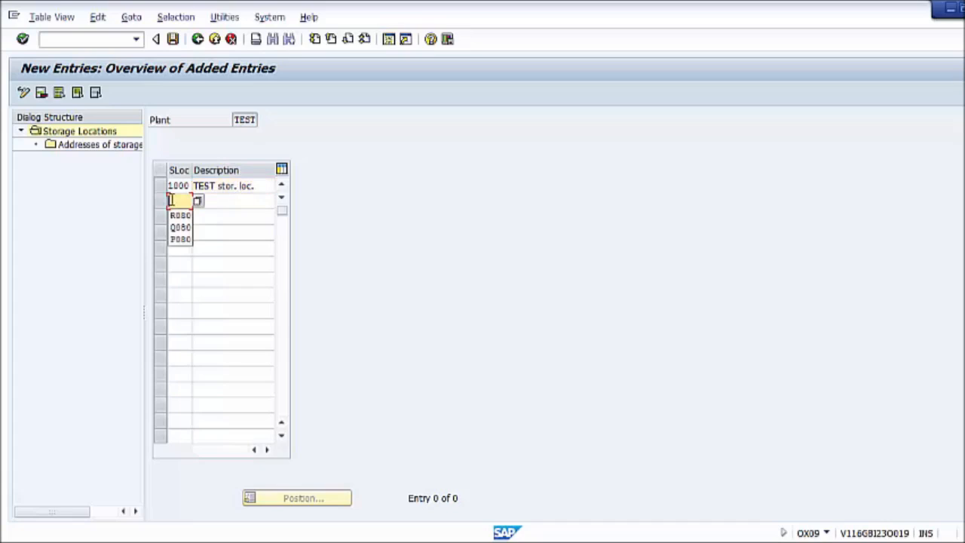
{"action": "type", "text": "2"}
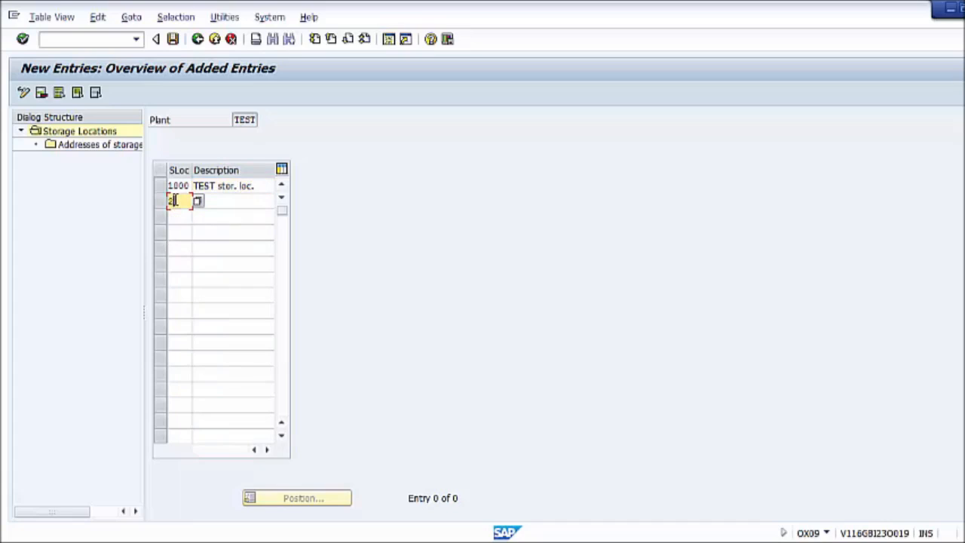
{"action": "type", "text": "000"}
{"action": "left_click", "coordinate": [219, 203]}
{"action": "type", "text": "te"}
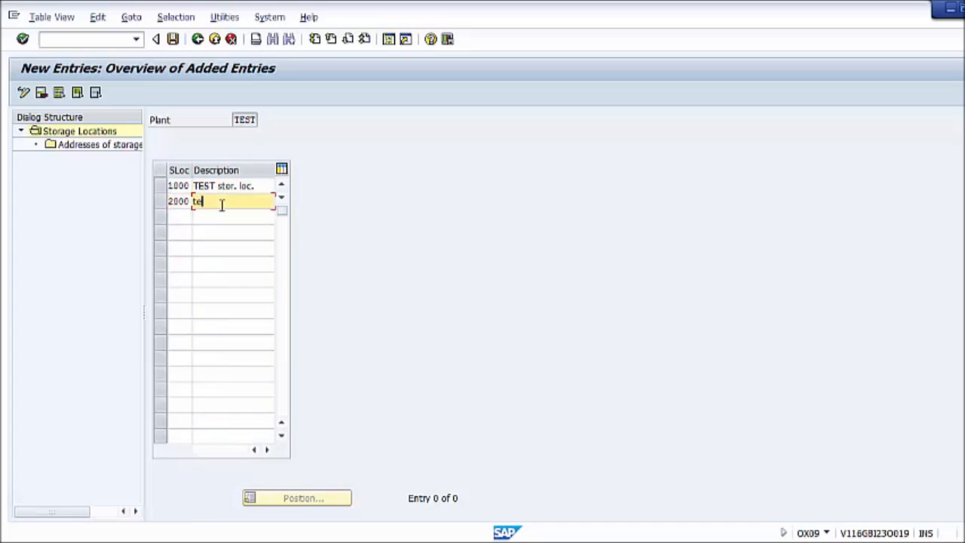
{"action": "type", "text": "st 2 stor. loc"}
{"action": "key", "text": "Return"}
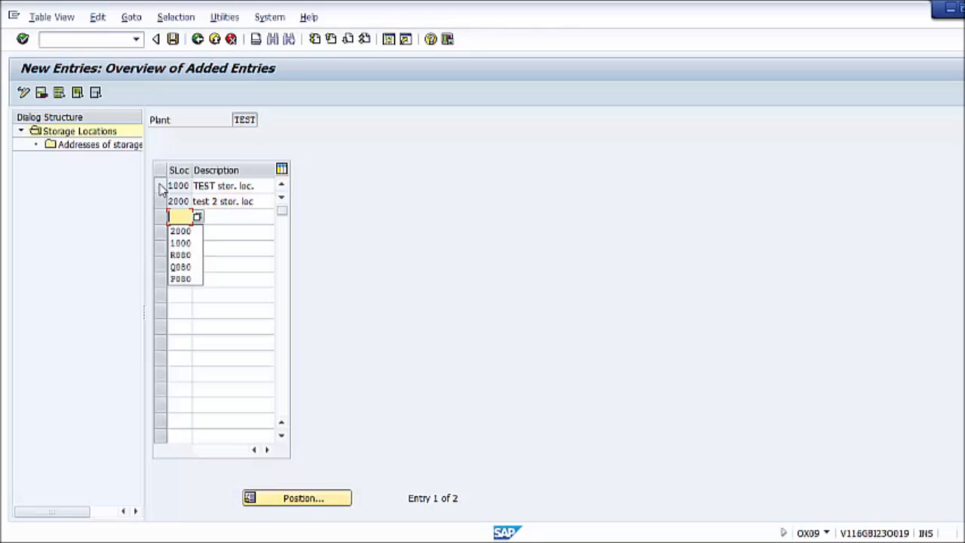
- Add address number 1 for storage location 1000 and open its address details for editing
{"action": "left_click", "coordinate": [162, 188]}
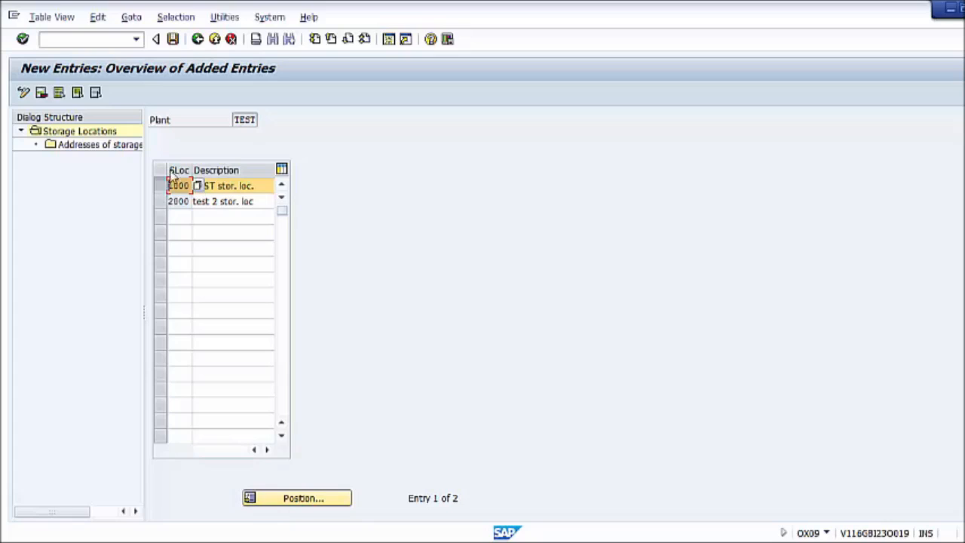
{"action": "left_click", "coordinate": [103, 151]}
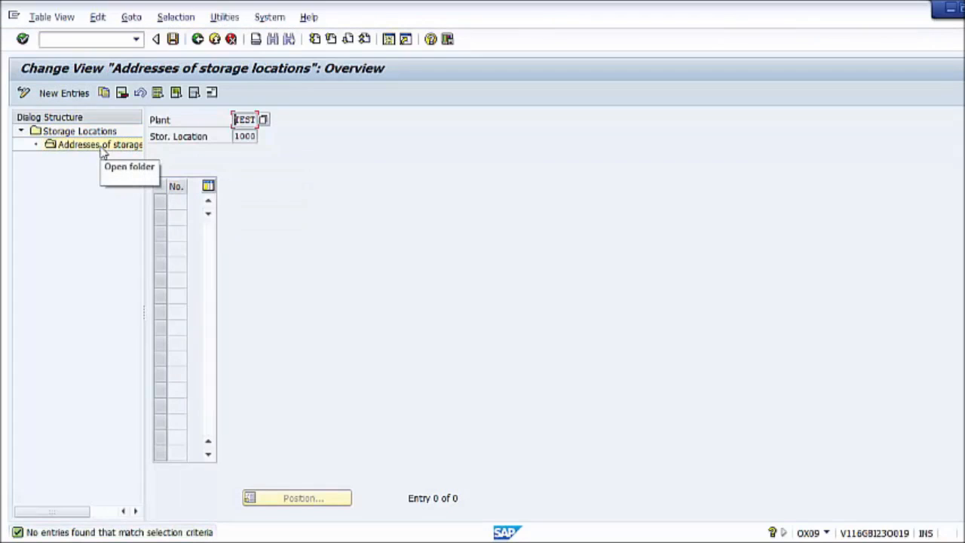
{"action": "left_click", "coordinate": [81, 98]}
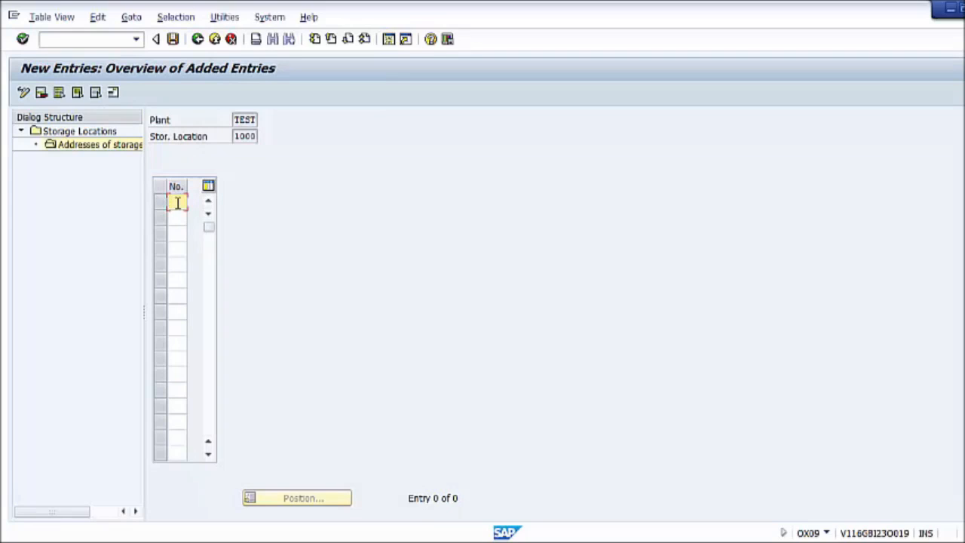
{"action": "type", "text": "1"}
{"action": "left_click", "coordinate": [113, 93]}
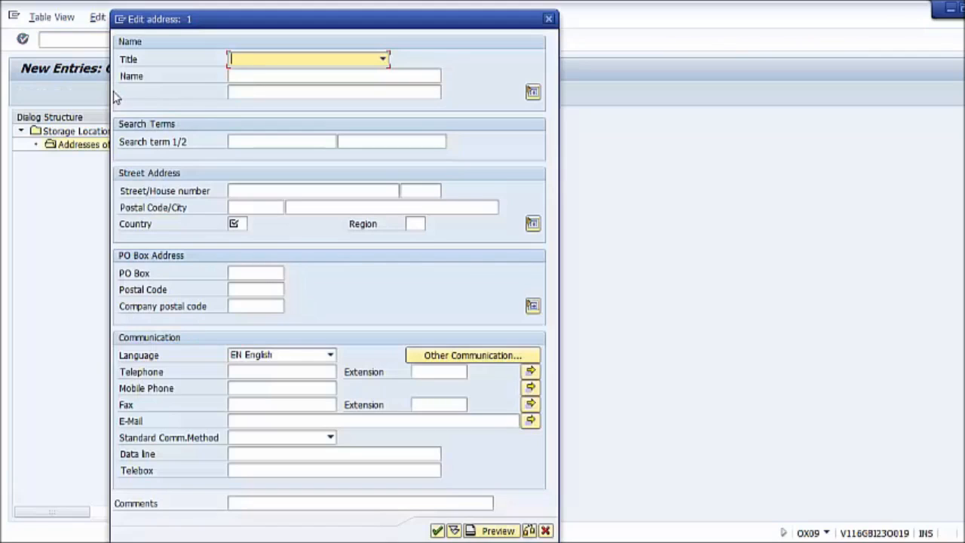
- Enter "TEST storage location" as the address name and "stor loc" as the first search term
{"action": "left_click", "coordinate": [266, 73]}
{"action": "left_click", "coordinate": [252, 77]}
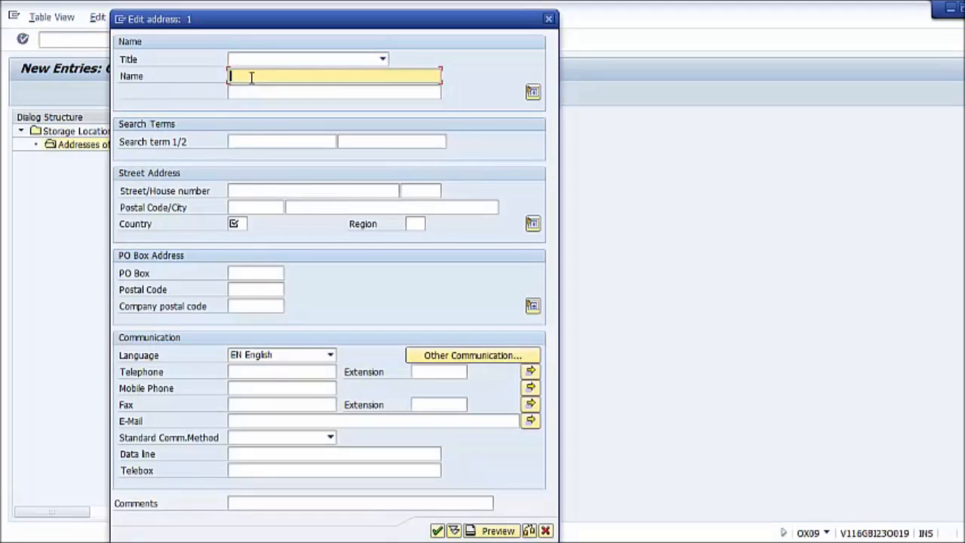
{"action": "type", "text": "T"}
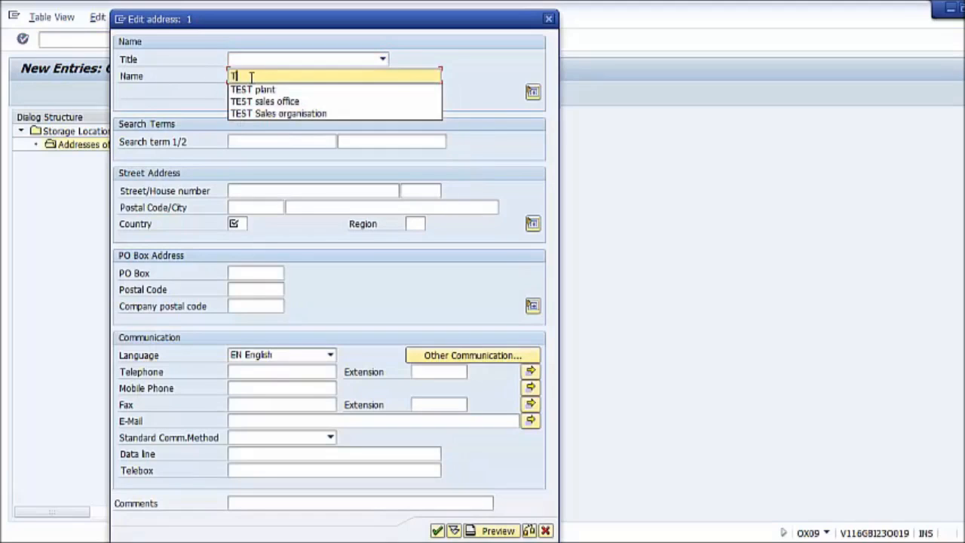
{"action": "type", "text": "EST s"}
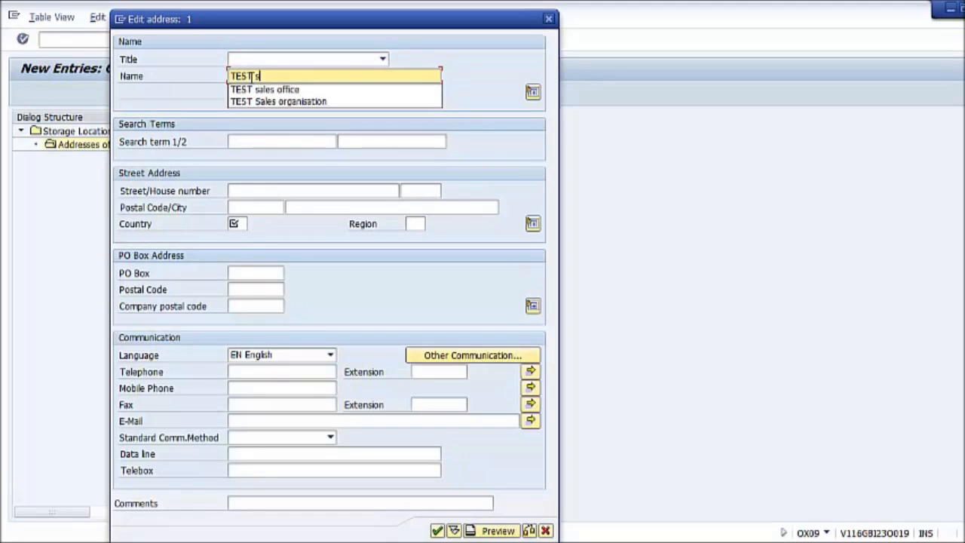
{"action": "type", "text": "torage"}
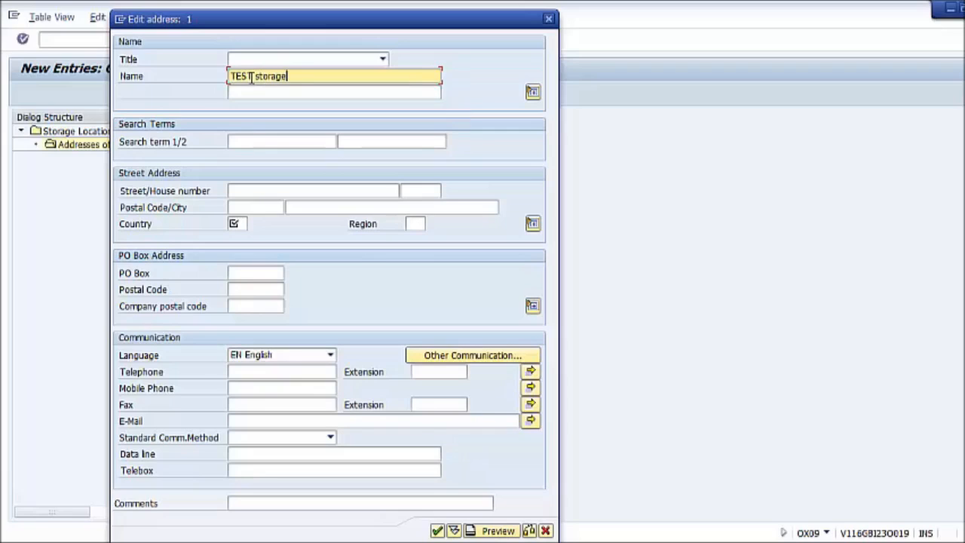
{"action": "type", "text": " locatio"}
{"action": "type", "text": "n"}
{"action": "left_click", "coordinate": [270, 143]}
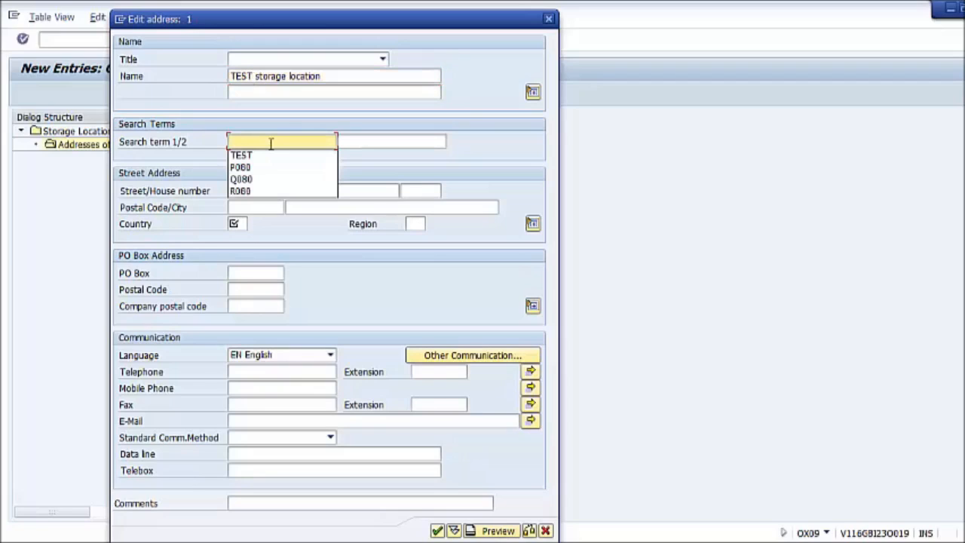
{"action": "type", "text": "stor loc"}
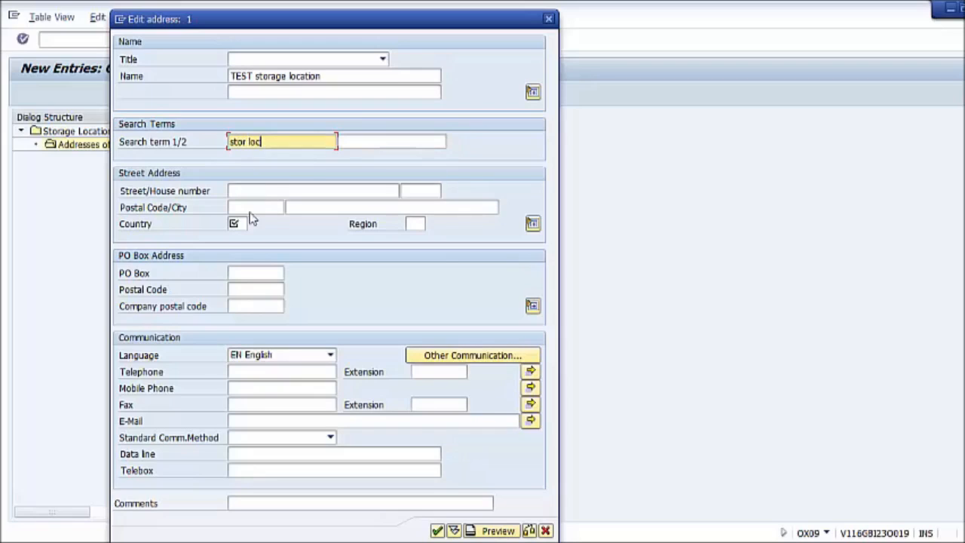
- Set the address country to US and fill in the street name and house number
{"action": "left_click", "coordinate": [235, 223]}
{"action": "type", "text": "us"}
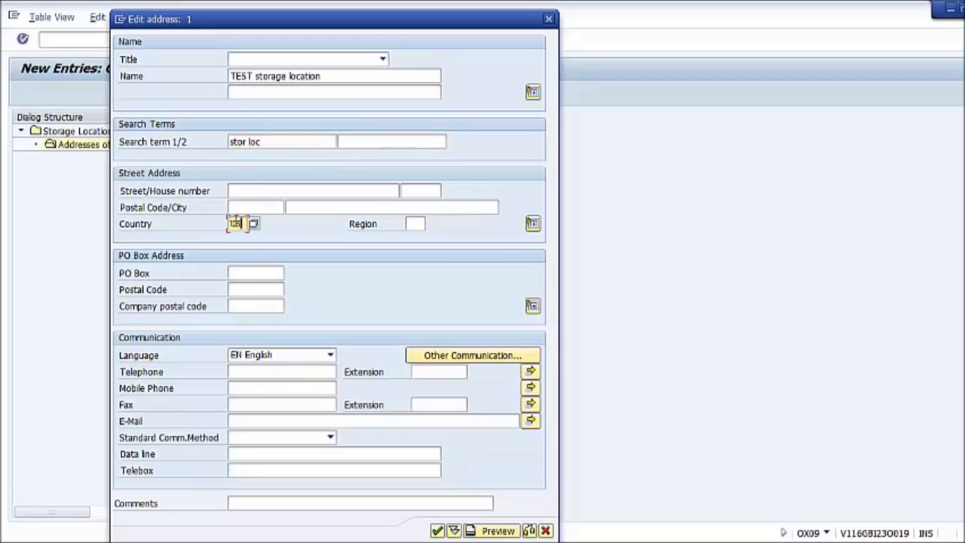
{"action": "left_click", "coordinate": [247, 192]}
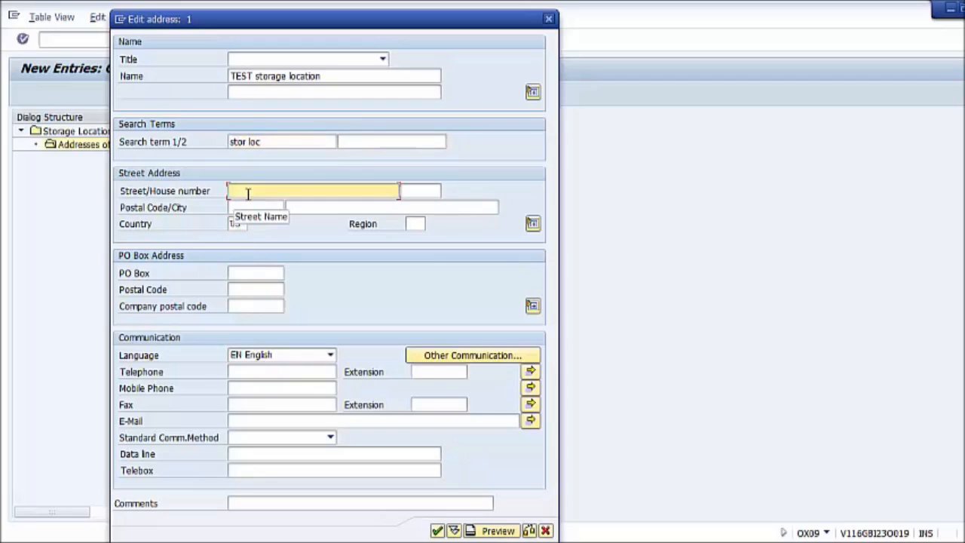
{"action": "type", "text": "Ma"}
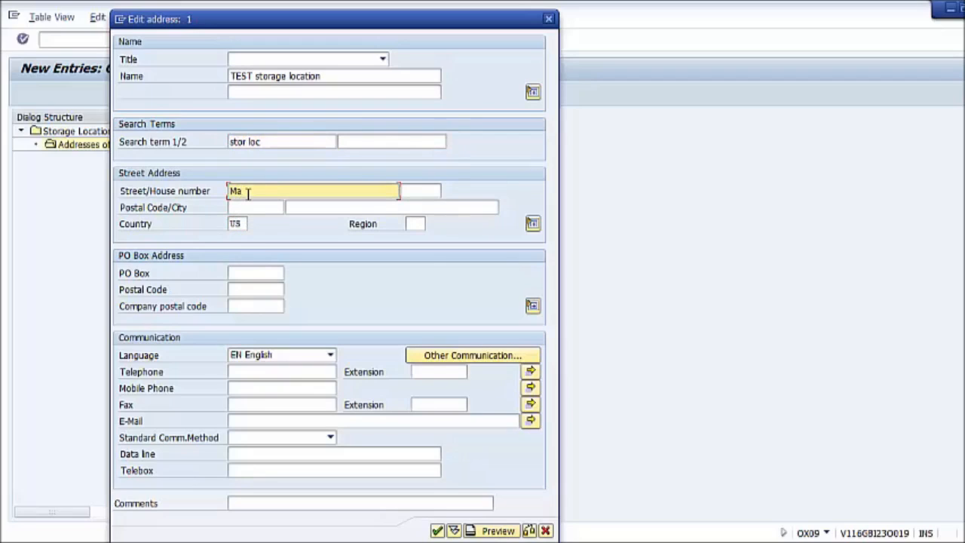
{"action": "type", "text": "instreet"}
{"action": "left_click", "coordinate": [249, 193]}
{"action": "left_click", "coordinate": [423, 193]}
{"action": "type", "text": "500"}
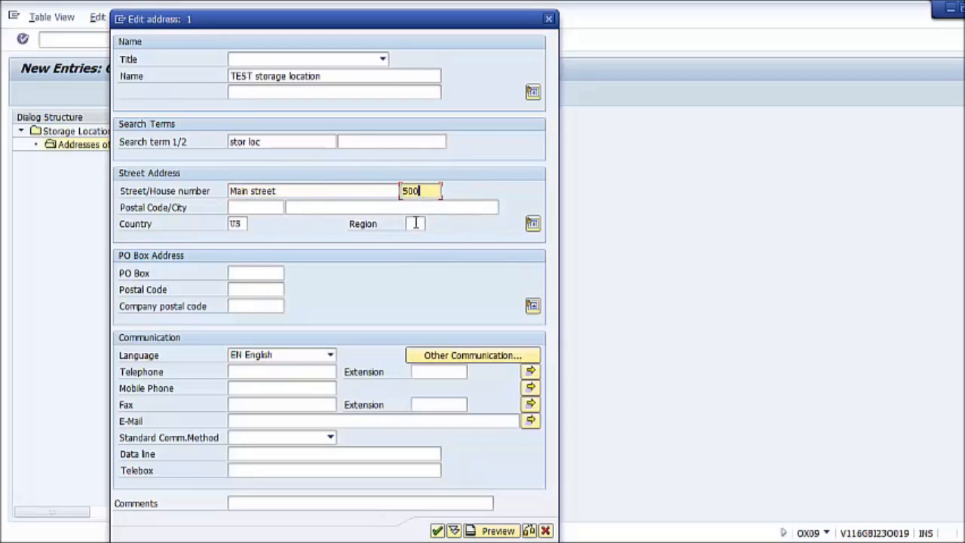
- Set the address region to TX and fill in the postal code and city from the previously used values
{"action": "left_click", "coordinate": [416, 223]}
{"action": "left_click", "coordinate": [412, 239]}
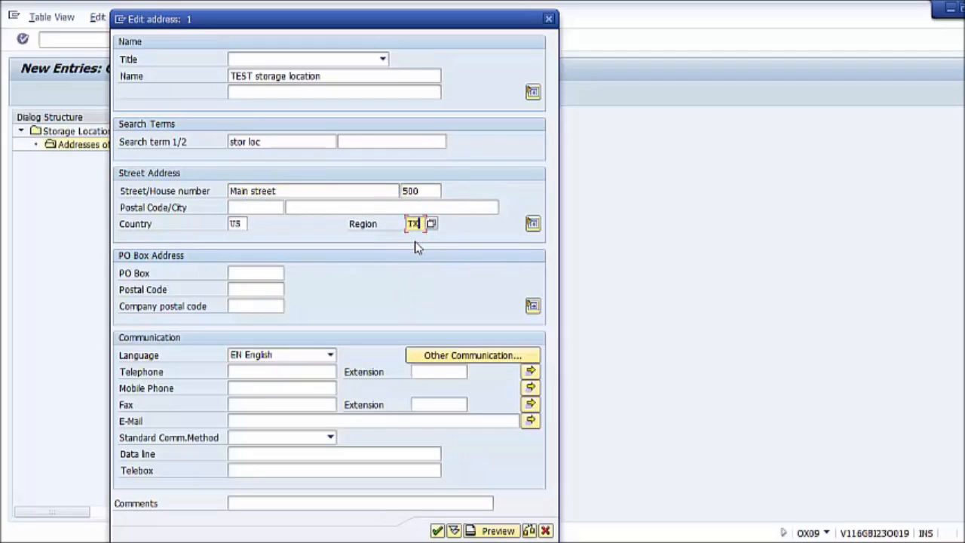
{"action": "left_click", "coordinate": [240, 209]}
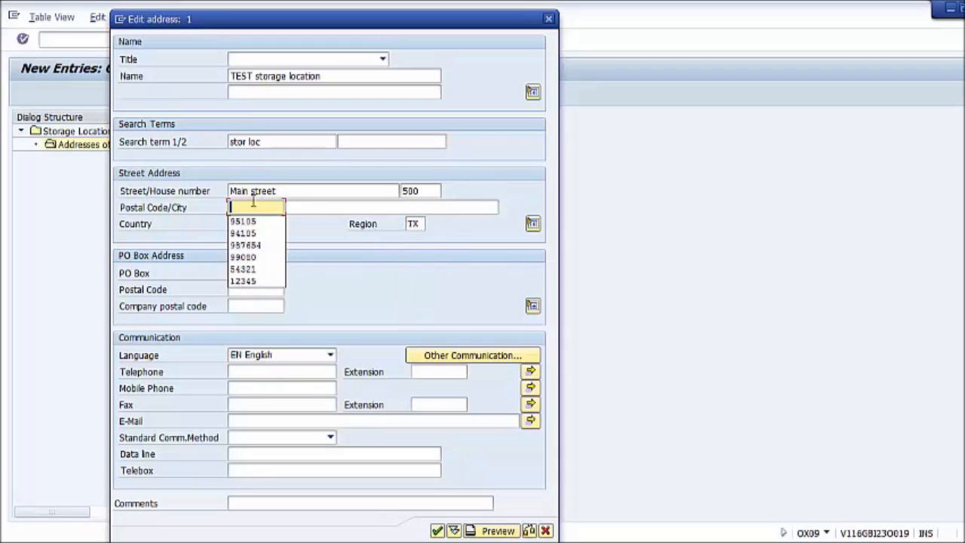
{"action": "left_click", "coordinate": [243, 221]}
{"action": "left_click", "coordinate": [309, 207]}
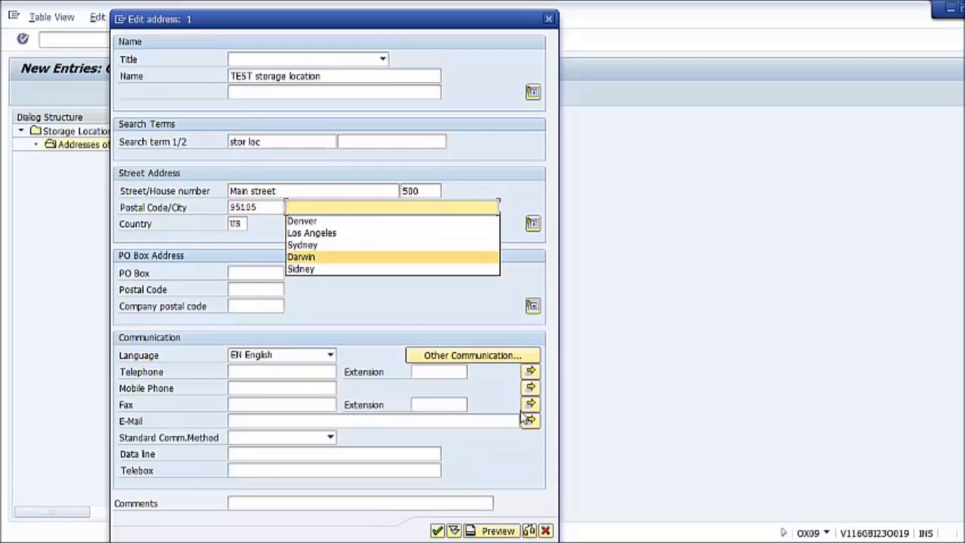
{"action": "key", "text": "BackSpace"}
{"action": "key", "text": "Return"}
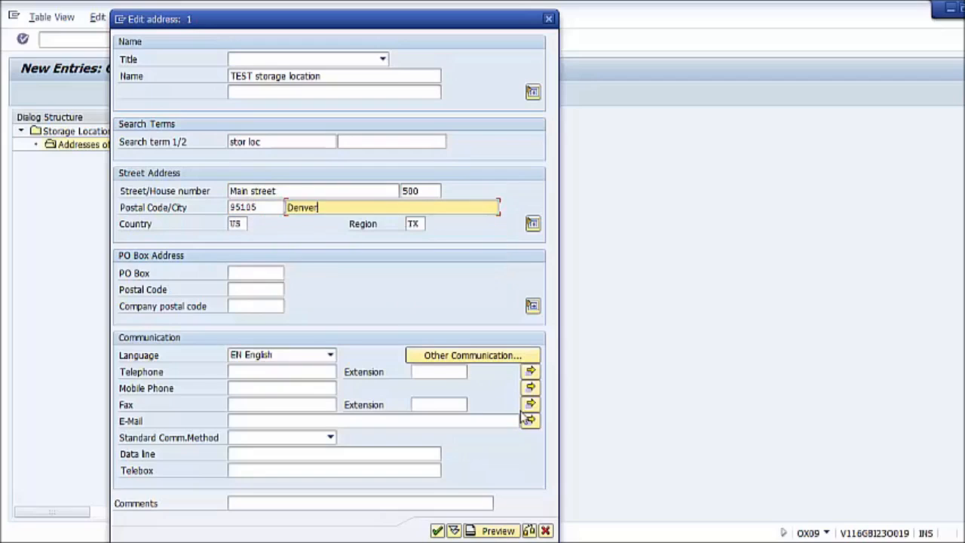
- Confirm and save the address for storage location 1000, and return to the storage locations overview of plant TEST
{"action": "left_click", "coordinate": [438, 532]}
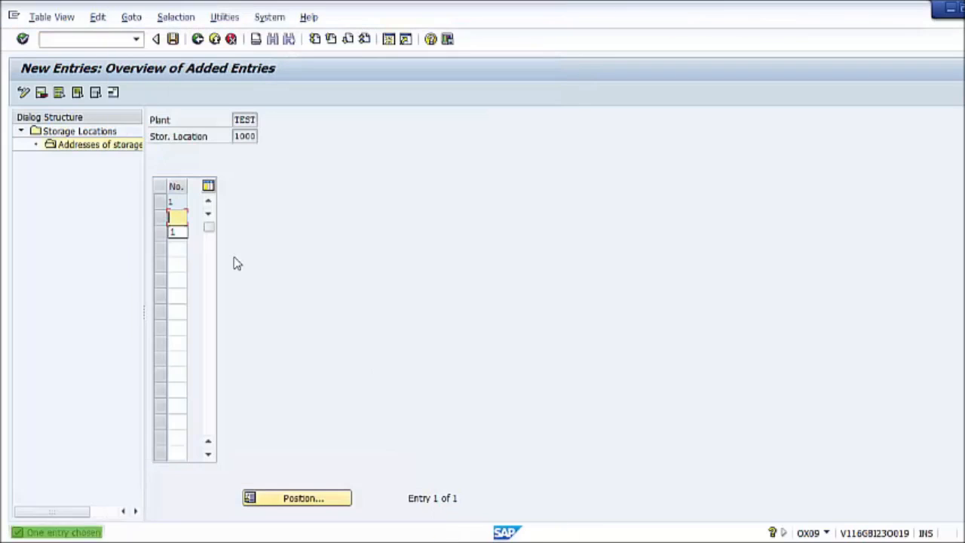
{"action": "left_click", "coordinate": [172, 40]}
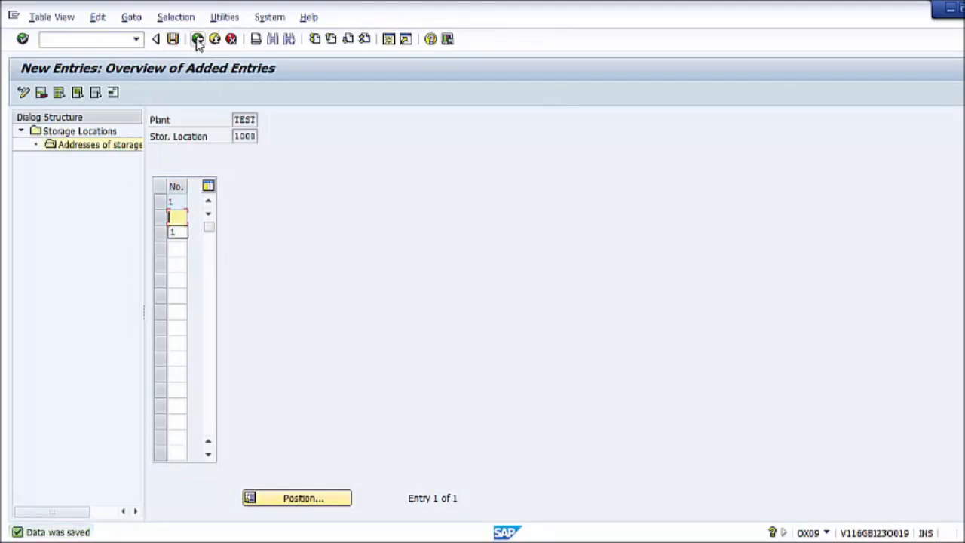
{"action": "left_click", "coordinate": [197, 39]}
{"action": "left_click", "coordinate": [197, 39]}
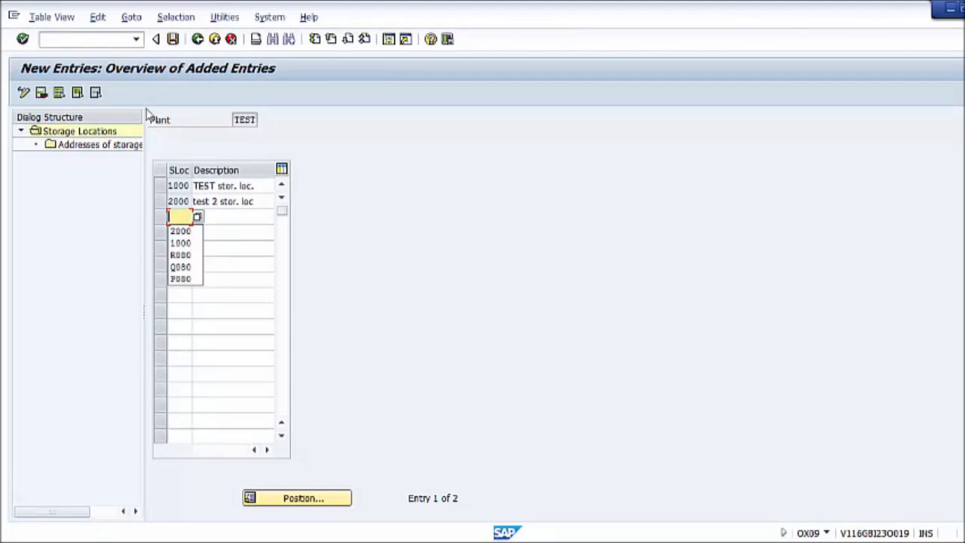
- Add address number 2 for storage location 2000 and open its address details for editing
{"action": "left_click", "coordinate": [175, 201]}
{"action": "left_click", "coordinate": [159, 204]}
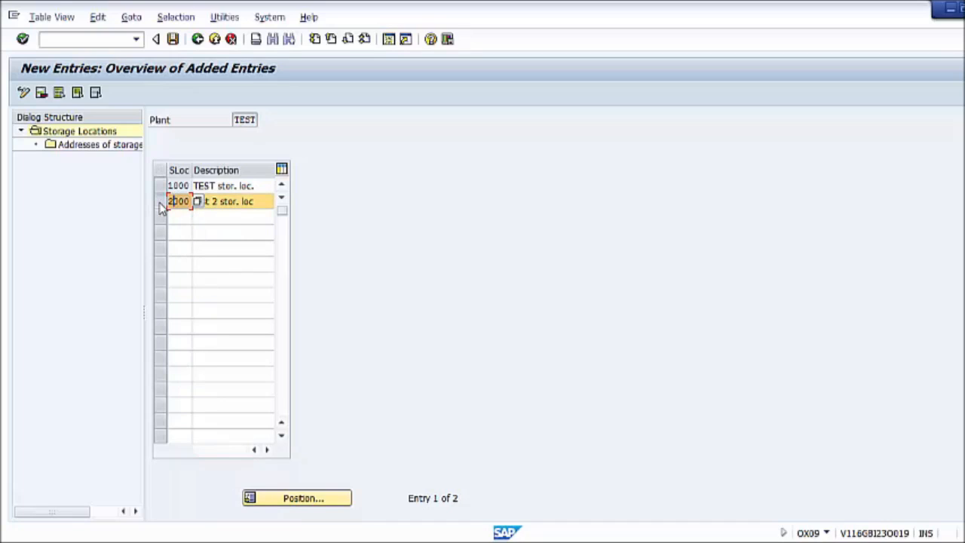
{"action": "double_click", "coordinate": [92, 150]}
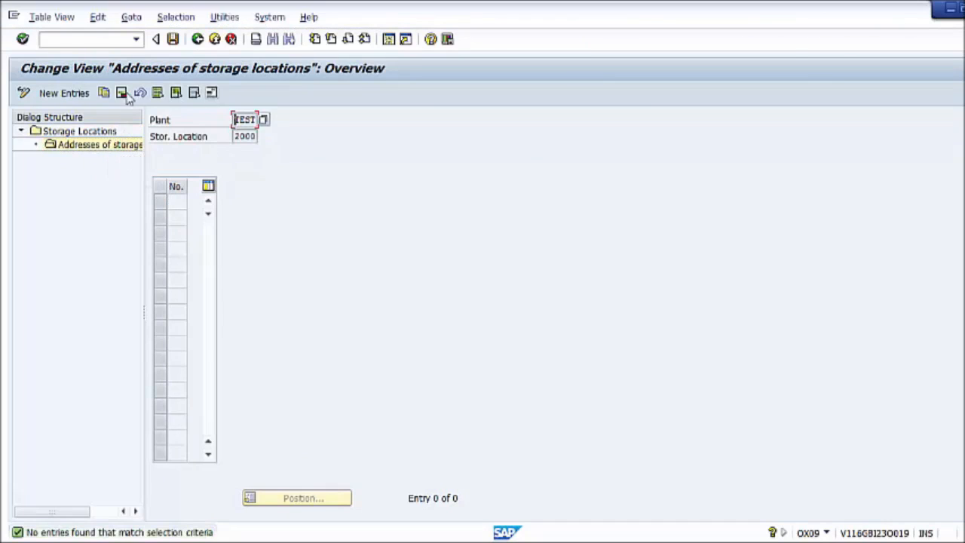
{"action": "left_click", "coordinate": [50, 94]}
{"action": "type", "text": "2"}
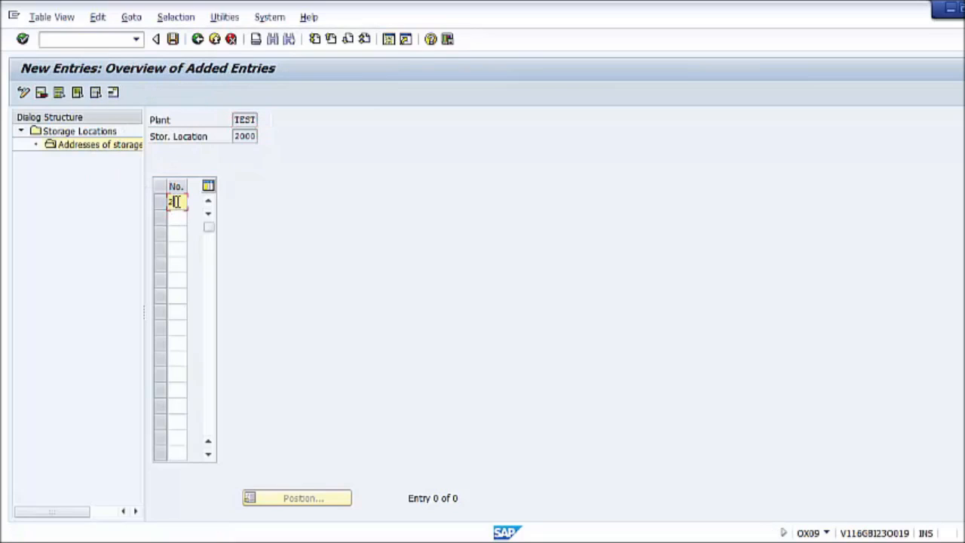
{"action": "left_click", "coordinate": [113, 93]}
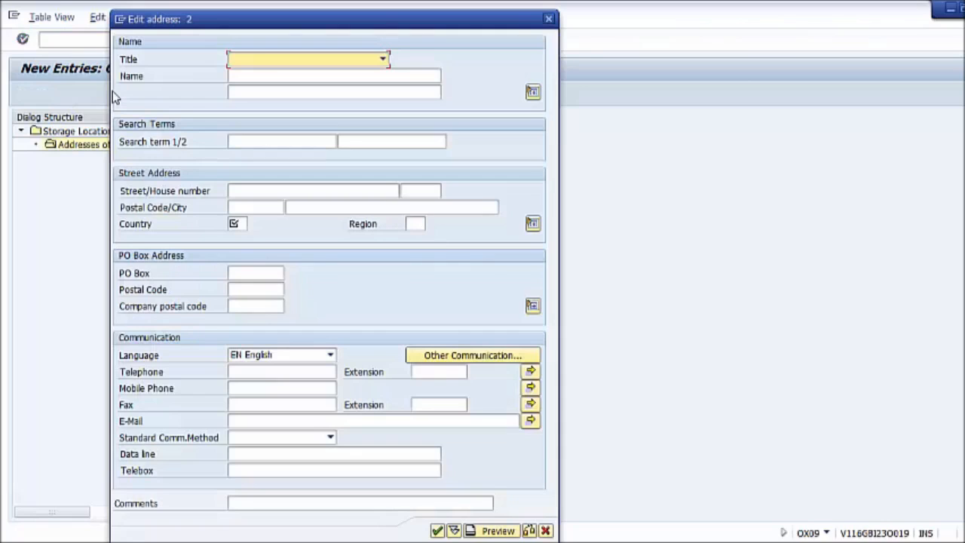
- Enter "TEST 2 storage location" as the address name and "stor loc 2" as the first search term
{"action": "left_click", "coordinate": [270, 76]}
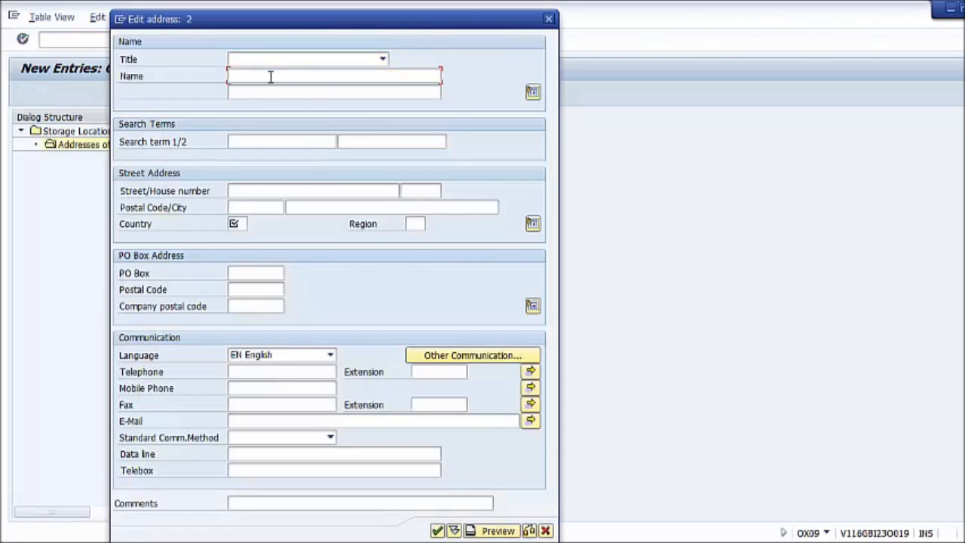
{"action": "left_click", "coordinate": [248, 84]}
{"action": "left_click", "coordinate": [255, 77]}
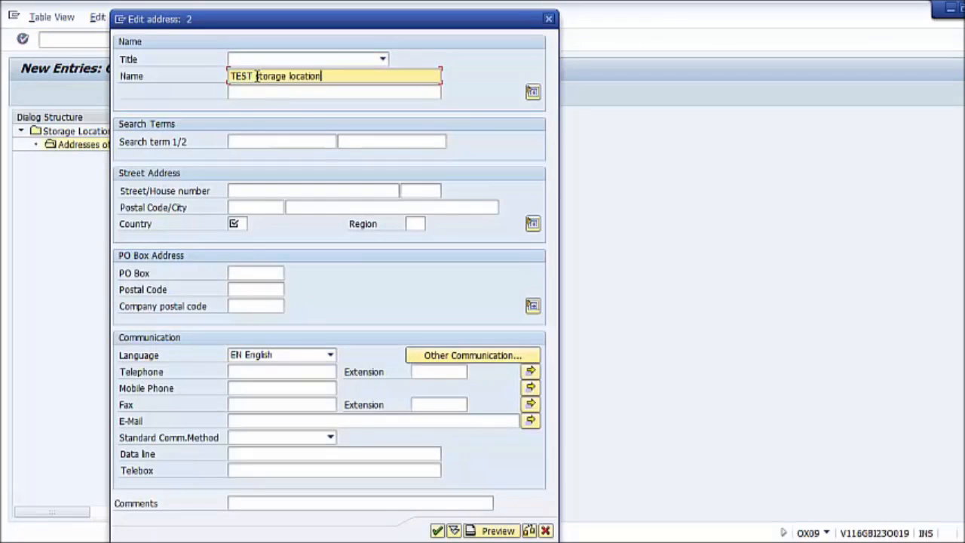
{"action": "type", "text": "2"}
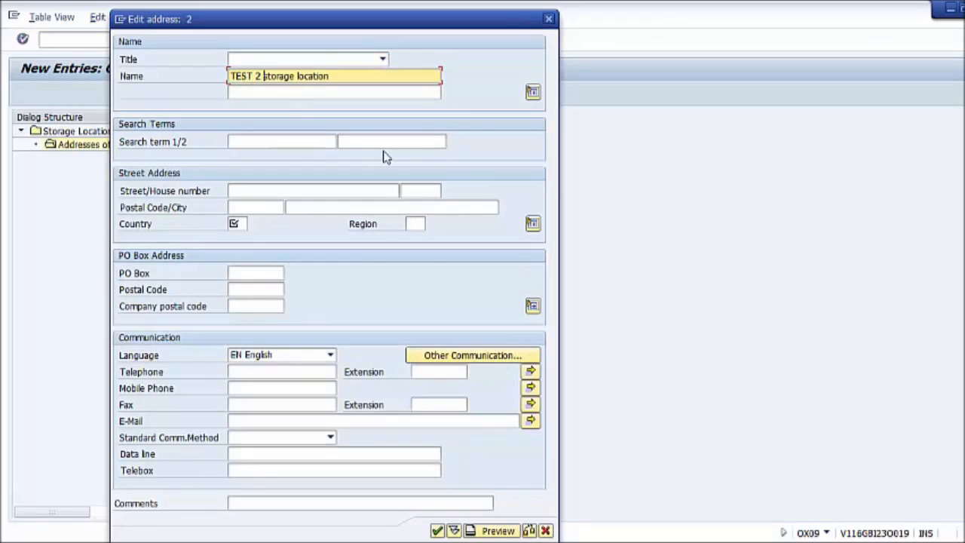
{"action": "left_click", "coordinate": [293, 143]}
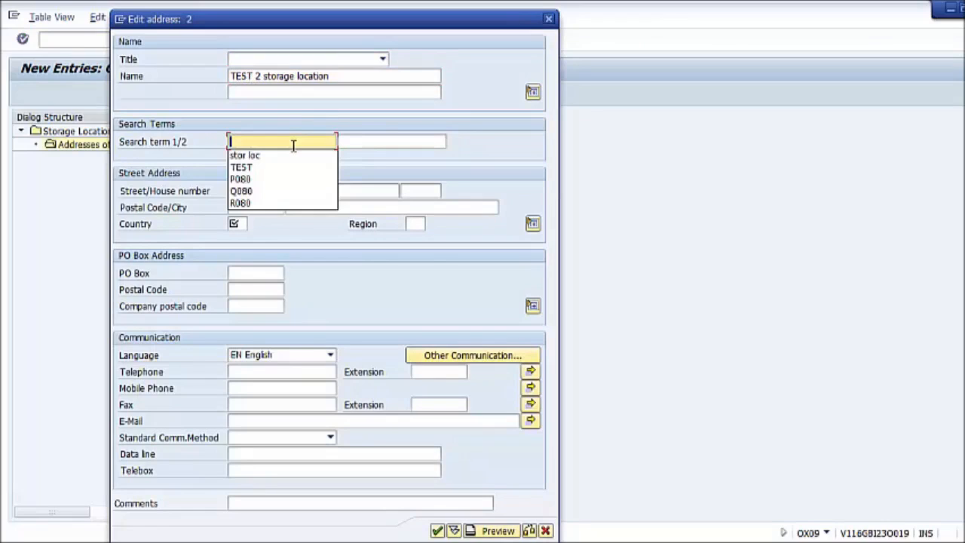
{"action": "type", "text": "sto"}
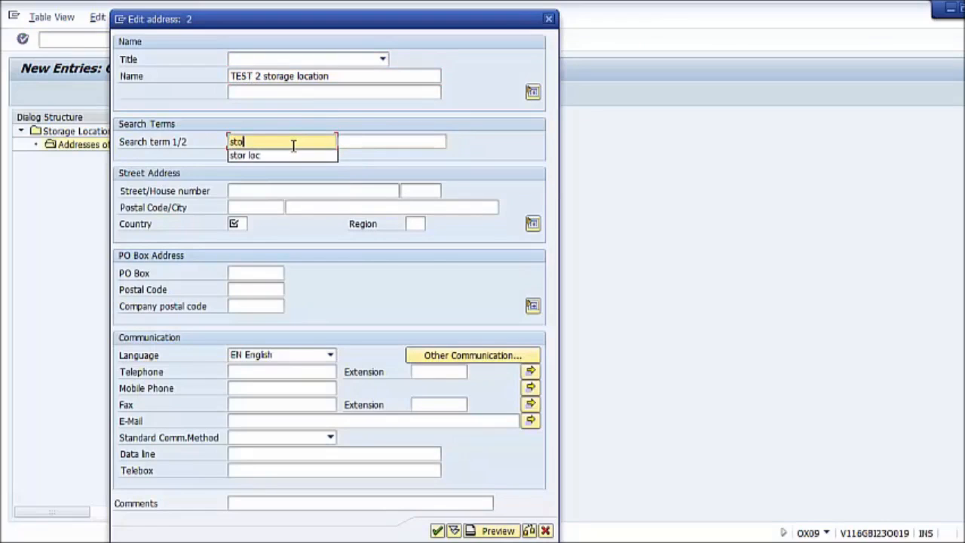
{"action": "type", "text": "r loc 2"}
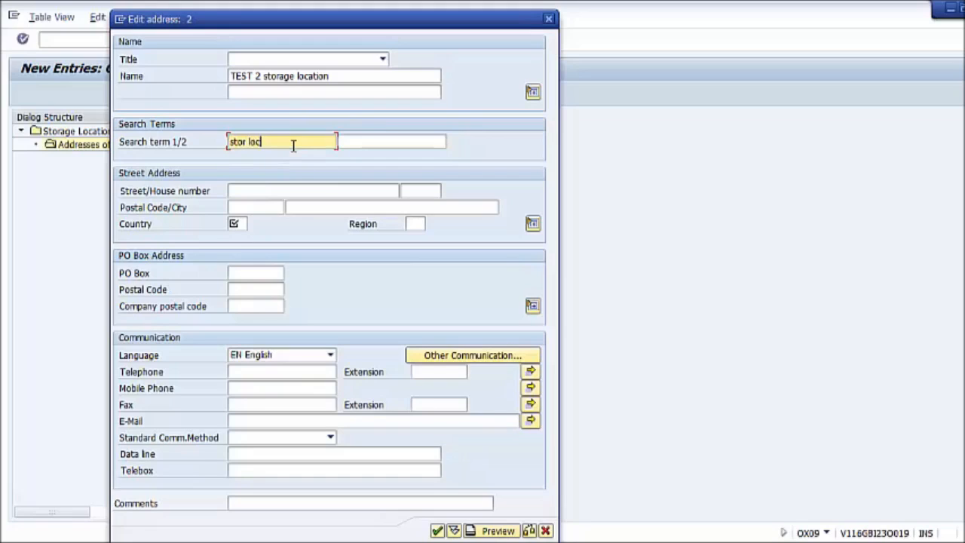
- Fill in the street name and house number for storage location 2000's address
{"action": "left_click", "coordinate": [260, 191]}
{"action": "type", "text": "M"}
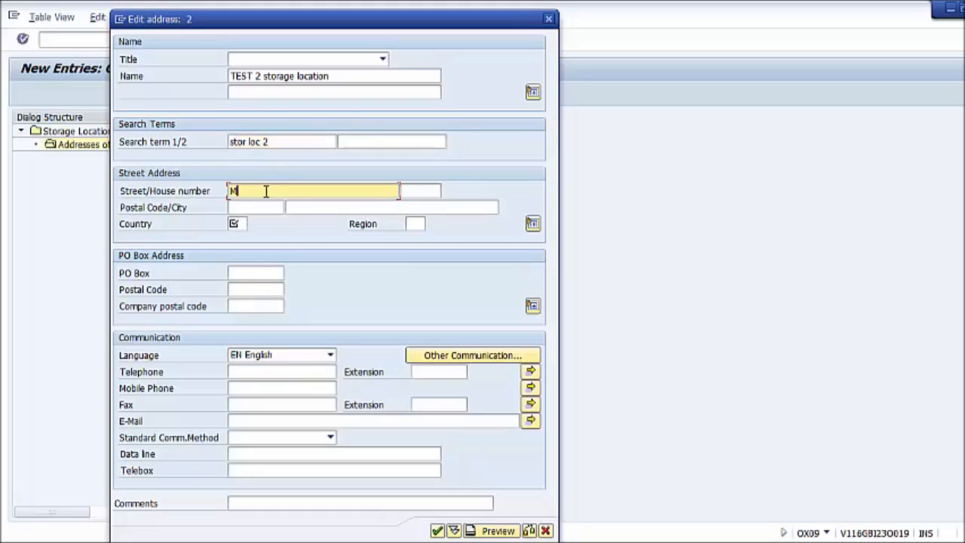
{"action": "type", "text": "ain street"}
{"action": "left_click", "coordinate": [433, 191]}
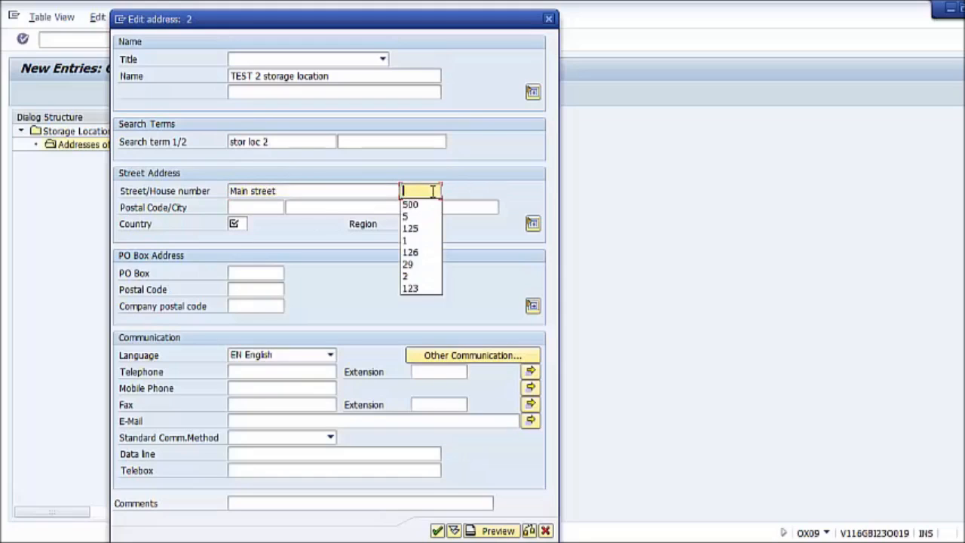
{"action": "type", "text": "700"}
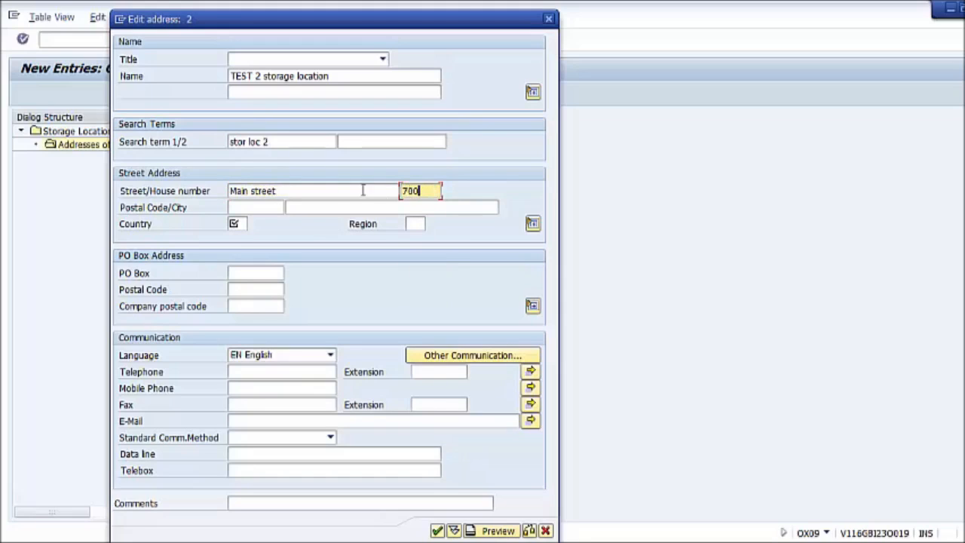
- Fill in the postal code and city of address 2 from the previously used values
{"action": "left_click", "coordinate": [269, 209]}
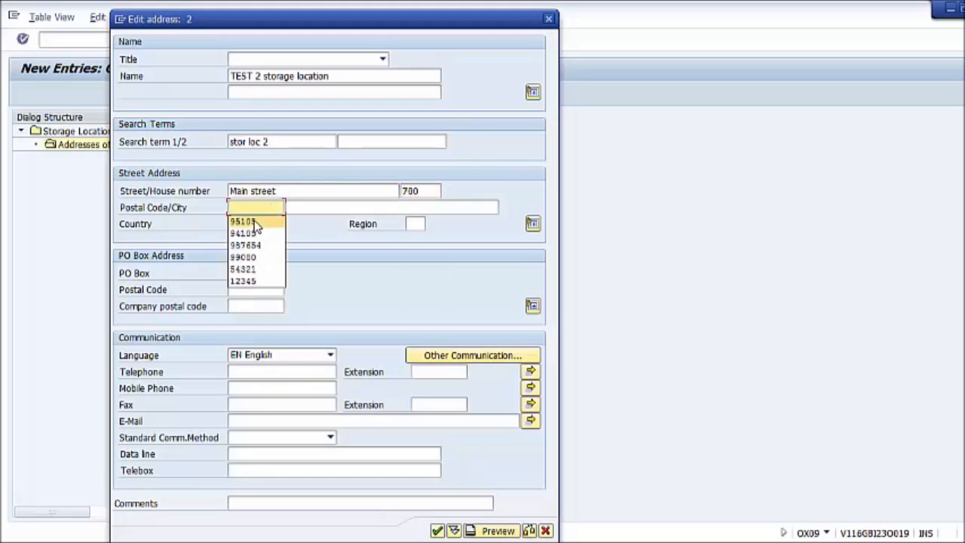
{"action": "left_click", "coordinate": [253, 221]}
{"action": "left_click", "coordinate": [332, 207]}
{"action": "left_click", "coordinate": [302, 218]}
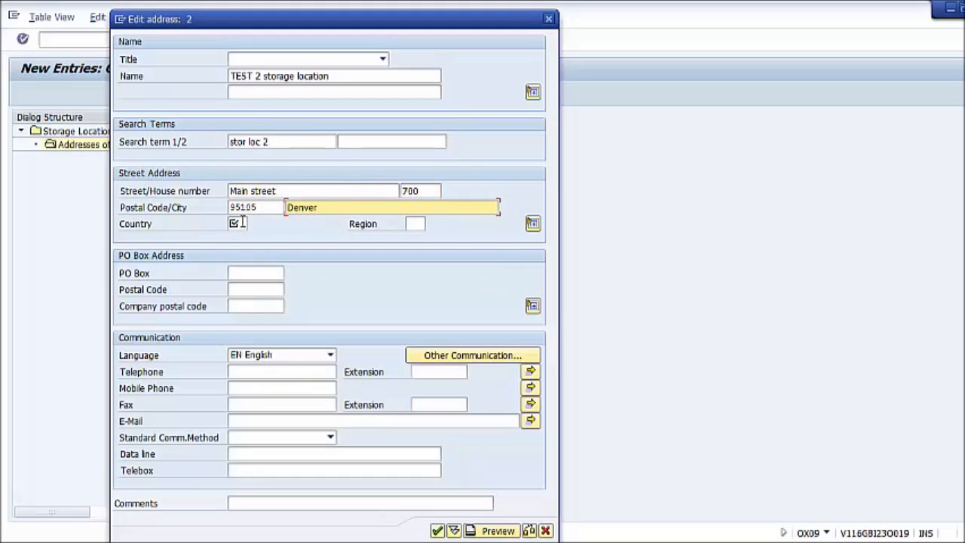
- Set the country of address 2 to US and its region to TX, and confirm the address
{"action": "left_click", "coordinate": [240, 224]}
{"action": "left_click", "coordinate": [237, 239]}
{"action": "left_click", "coordinate": [419, 225]}
{"action": "left_click", "coordinate": [411, 238]}
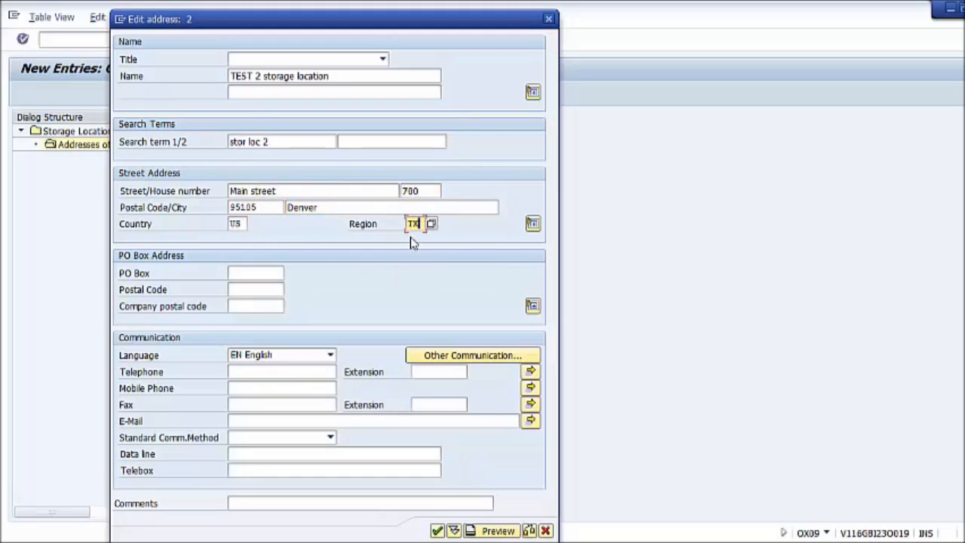
{"action": "left_click", "coordinate": [437, 530]}
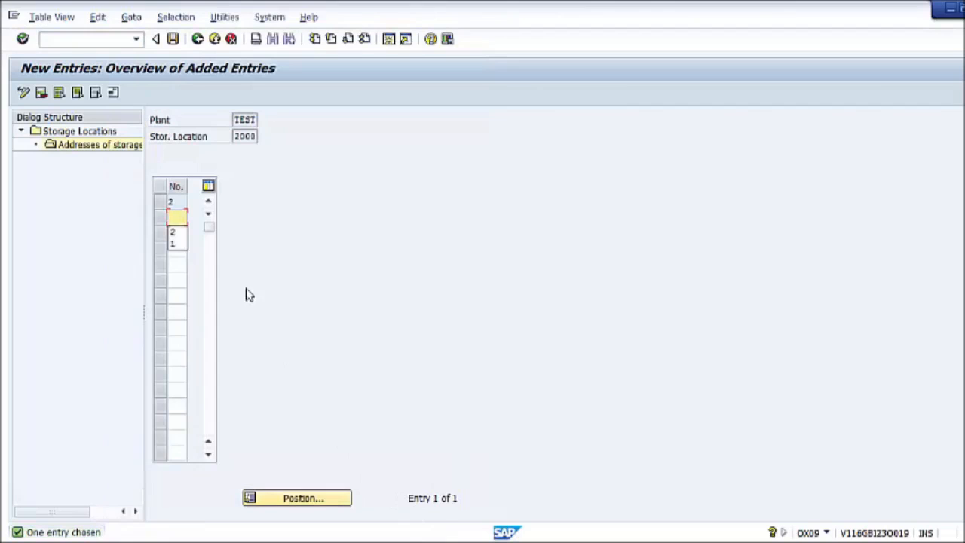
- Save the entries from the storage locations overview and display the detailed explanation of the save message
{"action": "left_click", "coordinate": [197, 39]}
{"action": "left_click", "coordinate": [197, 40]}
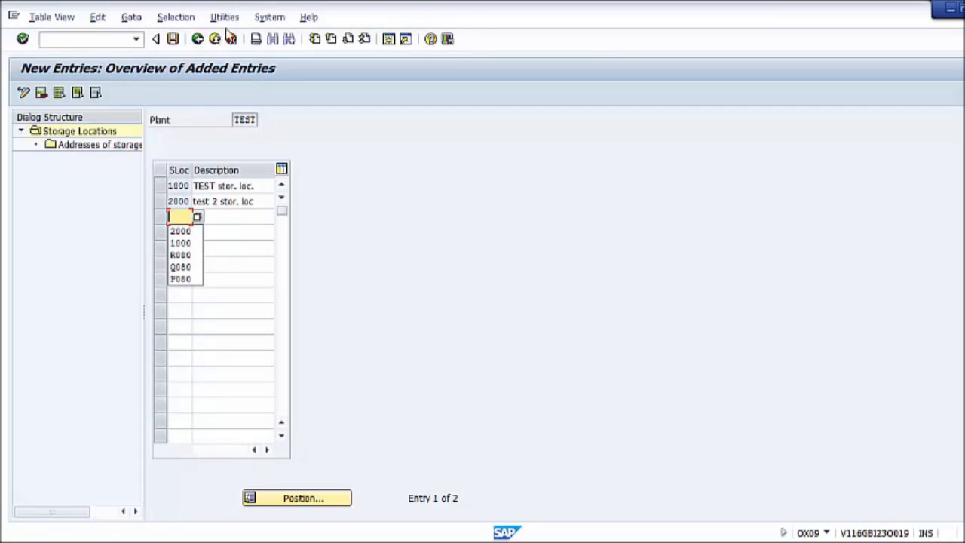
{"action": "left_click", "coordinate": [173, 41]}
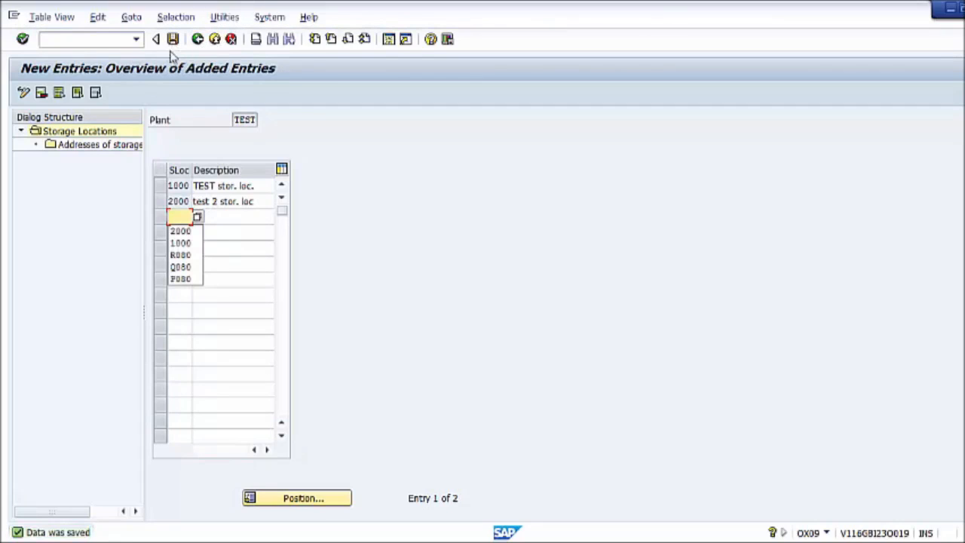
{"action": "left_click", "coordinate": [68, 535]}
{"action": "double_click", "coordinate": [68, 536]}
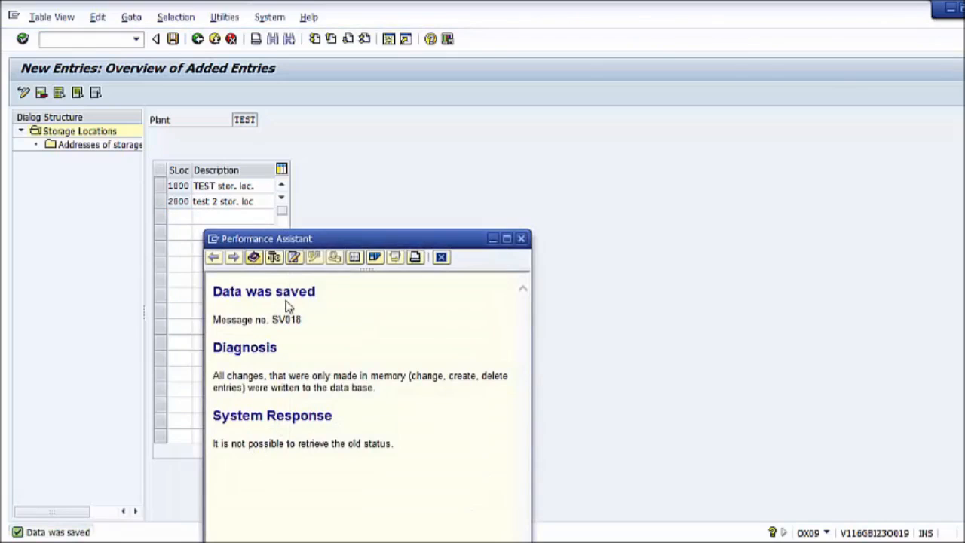
- Exit the storage location maintenance and the customizing guide back to the SAP Easy Access screen
{"action": "left_click", "coordinate": [216, 40]}
{"action": "left_click", "coordinate": [218, 41]}
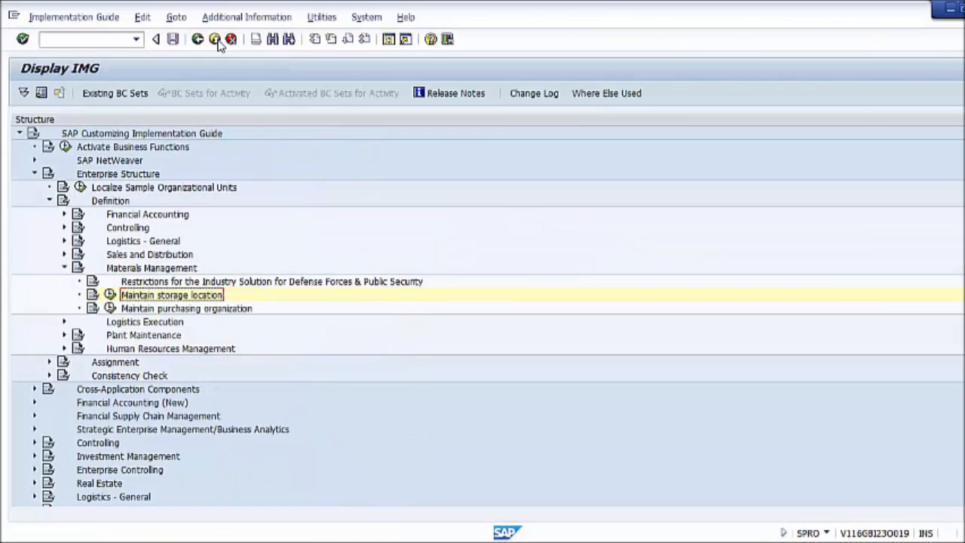
{"action": "left_click", "coordinate": [217, 42]}
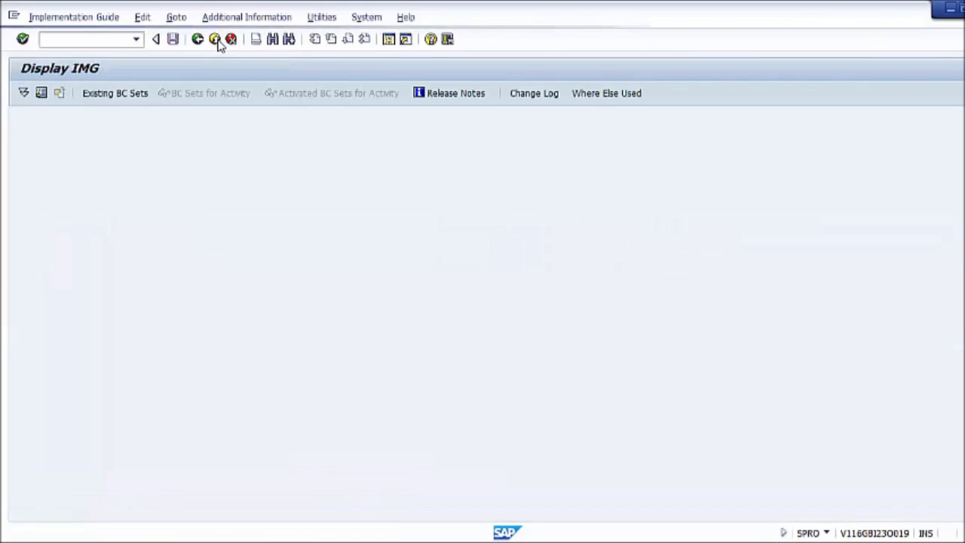
{"action": "left_click", "coordinate": [217, 42]}
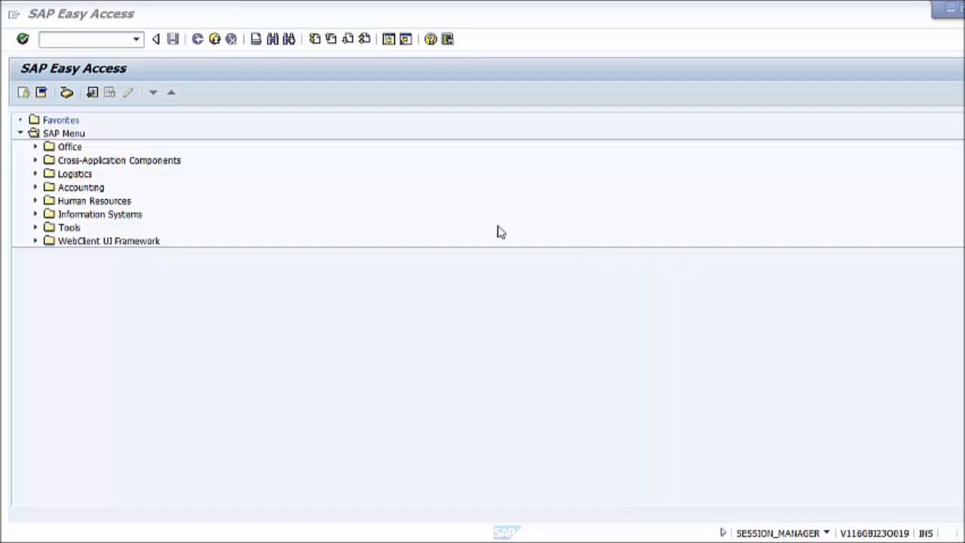
- Run transaction spro and display the SAP Reference IMG
{"action": "left_click", "coordinate": [62, 42]}
{"action": "type", "text": "spro"}
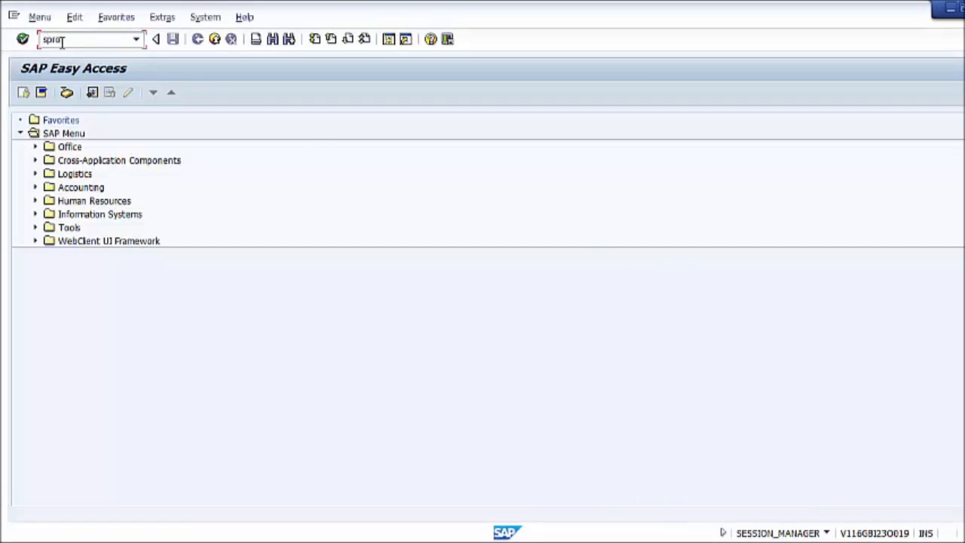
{"action": "key", "text": "Return"}
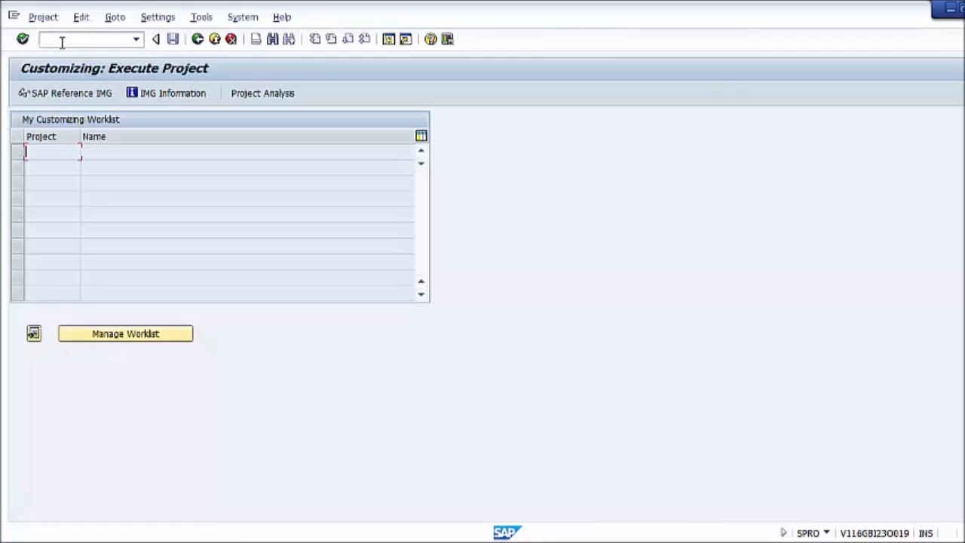
{"action": "left_click", "coordinate": [71, 94]}
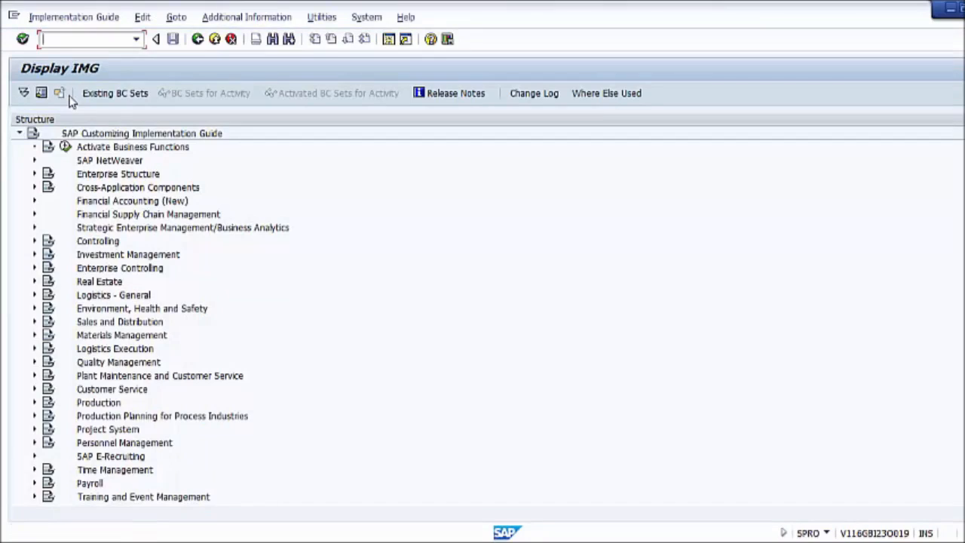
- Under Enterprise Structure, Definition, Logistics Execution, run the Define shipping point activity and open a new shipping point entry
{"action": "left_click", "coordinate": [34, 174]}
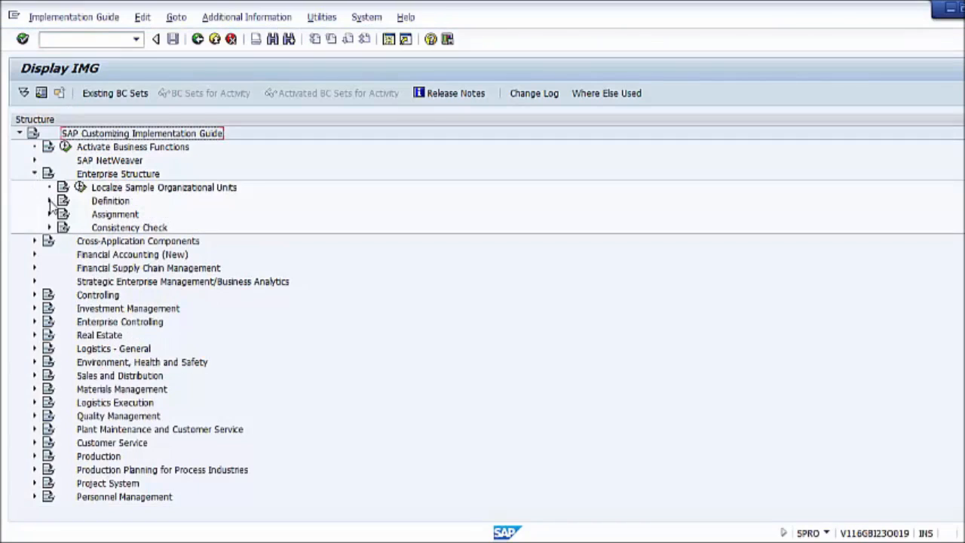
{"action": "left_click", "coordinate": [49, 201]}
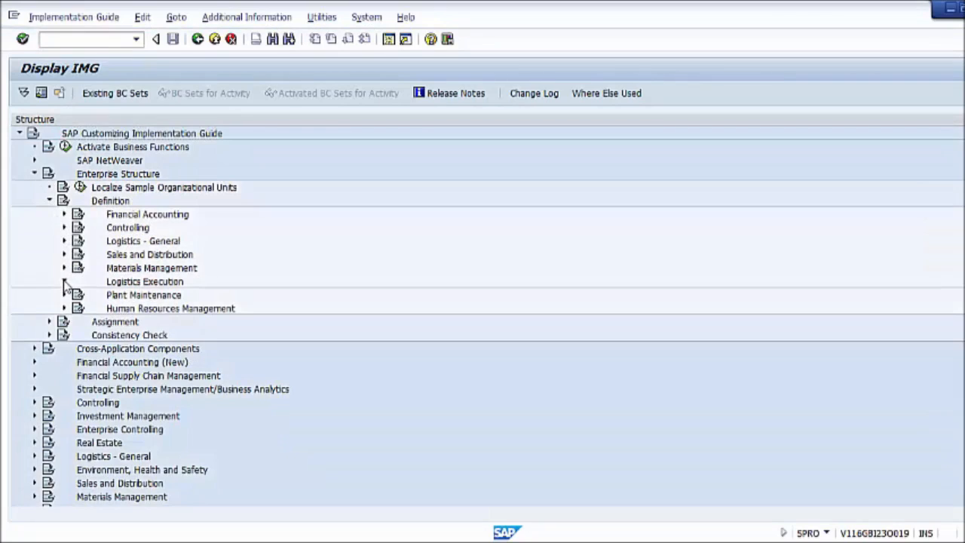
{"action": "left_click", "coordinate": [65, 283]}
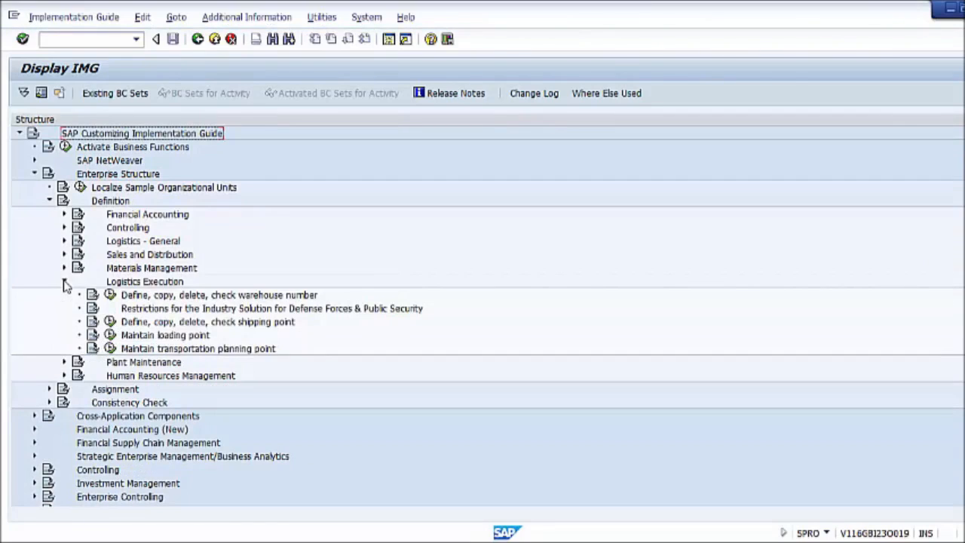
{"action": "left_click", "coordinate": [109, 322]}
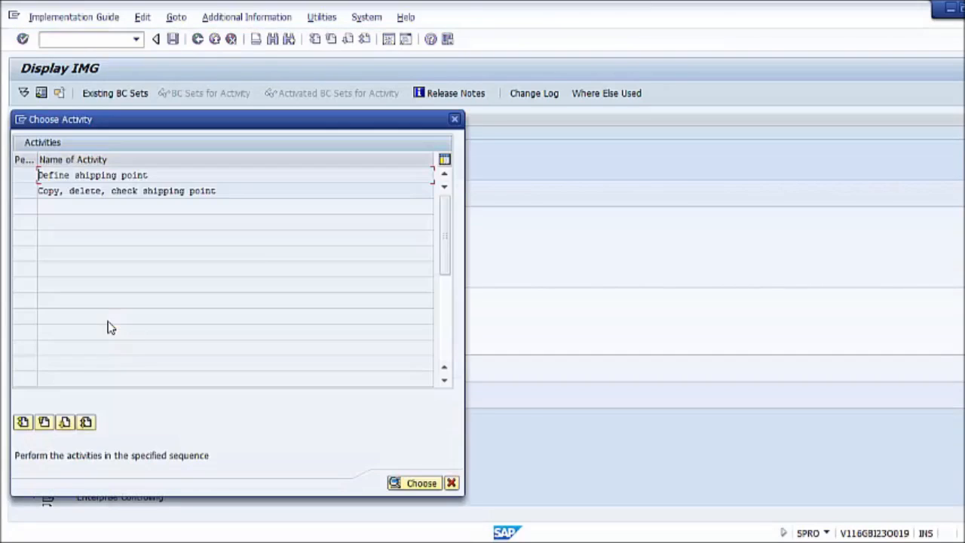
{"action": "double_click", "coordinate": [122, 175]}
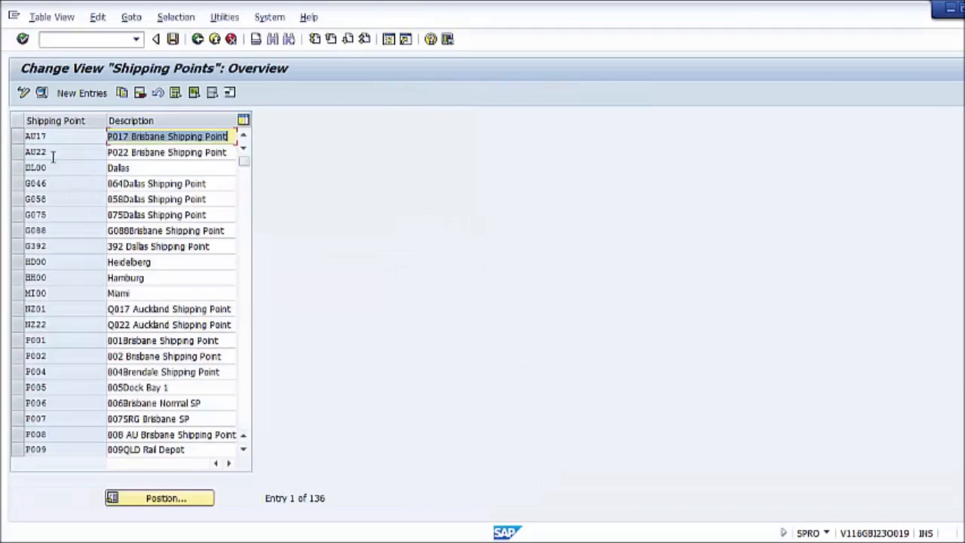
{"action": "left_click", "coordinate": [83, 93]}
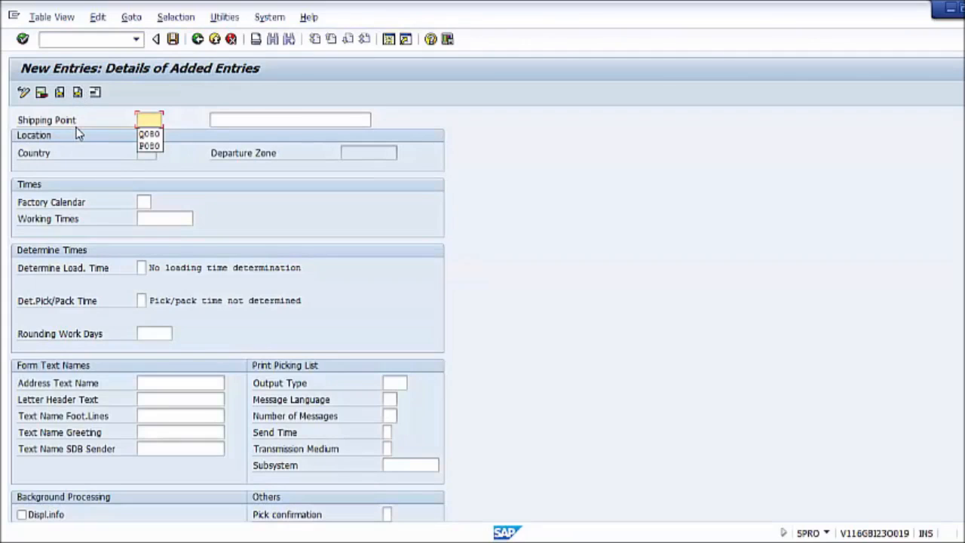
- Identify the new shipping point as TEST with the description "Test shipping point"
{"action": "left_click", "coordinate": [78, 126]}
{"action": "left_click", "coordinate": [242, 119]}
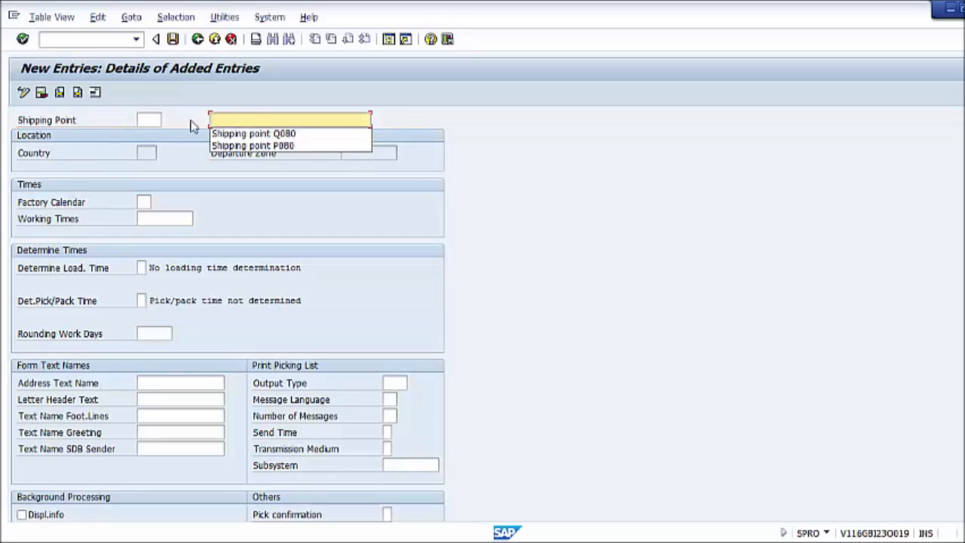
{"action": "left_click", "coordinate": [155, 121]}
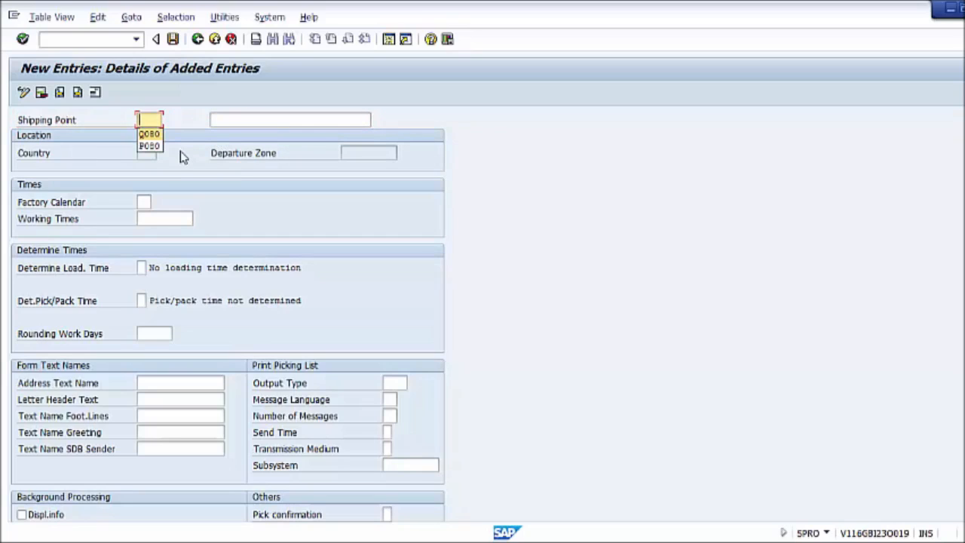
{"action": "type", "text": "TEST"}
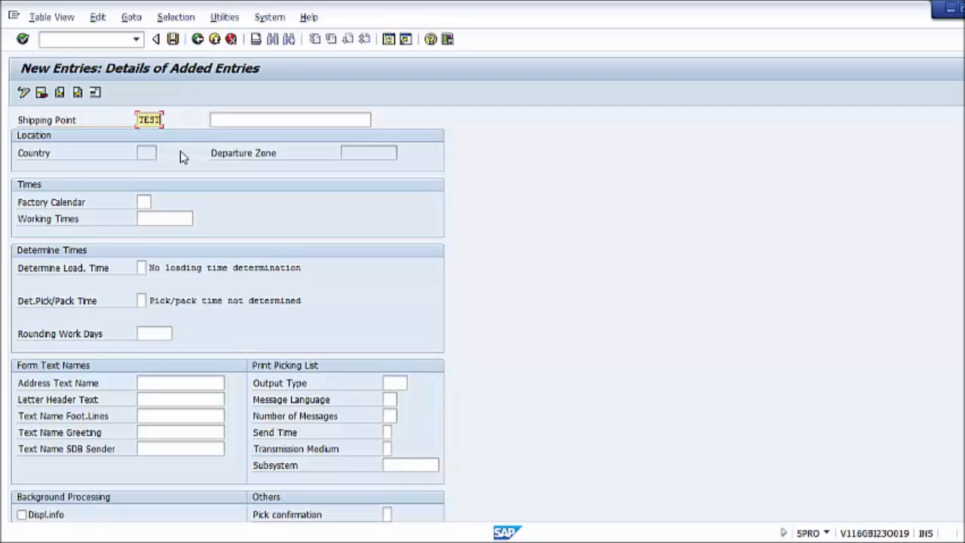
{"action": "left_click", "coordinate": [231, 121]}
{"action": "type", "text": "Test shipping poin"}
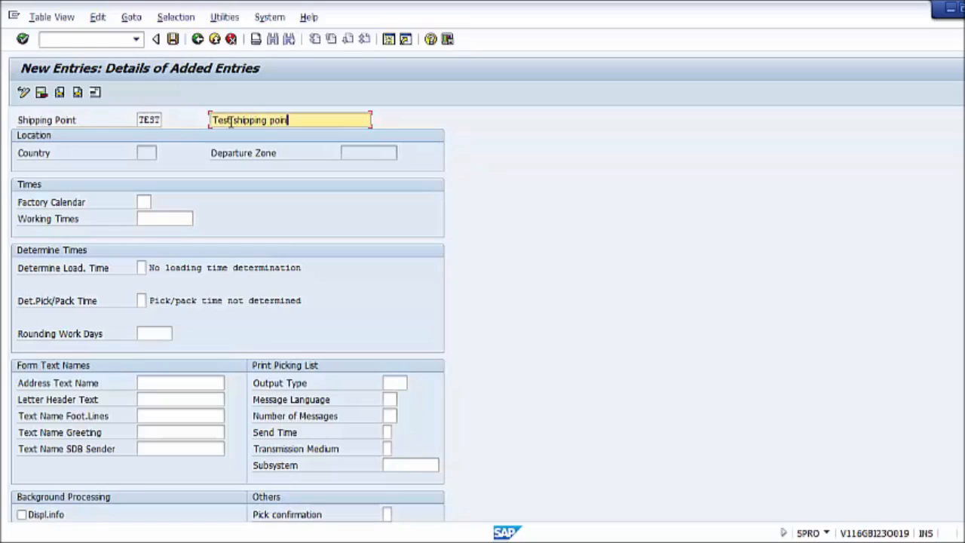
{"action": "type", "text": "t"}
- Open the address of shipping point TEST and enter the name "TEST shipping point"
{"action": "left_click", "coordinate": [125, 161]}
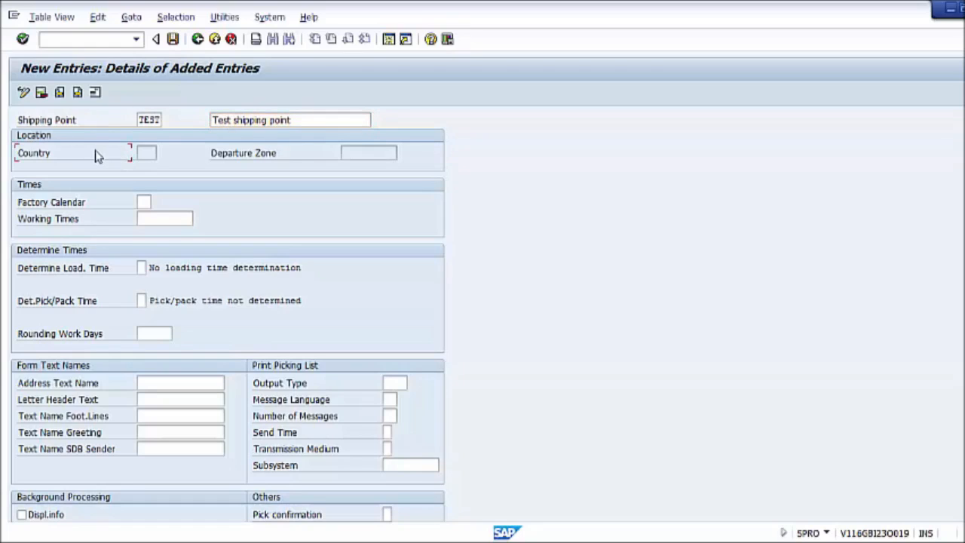
{"action": "left_click", "coordinate": [145, 152]}
{"action": "left_click", "coordinate": [391, 153]}
{"action": "left_click", "coordinate": [95, 94]}
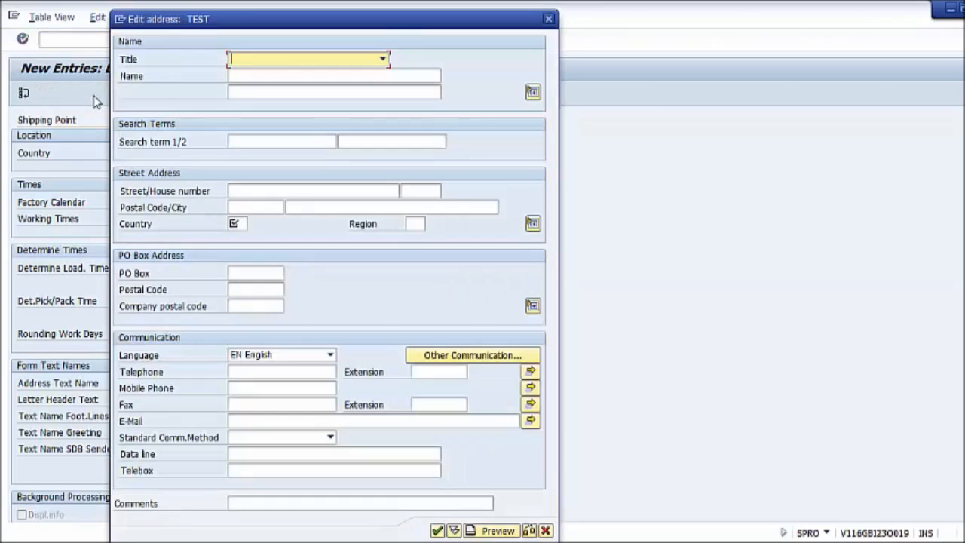
{"action": "left_click", "coordinate": [241, 77]}
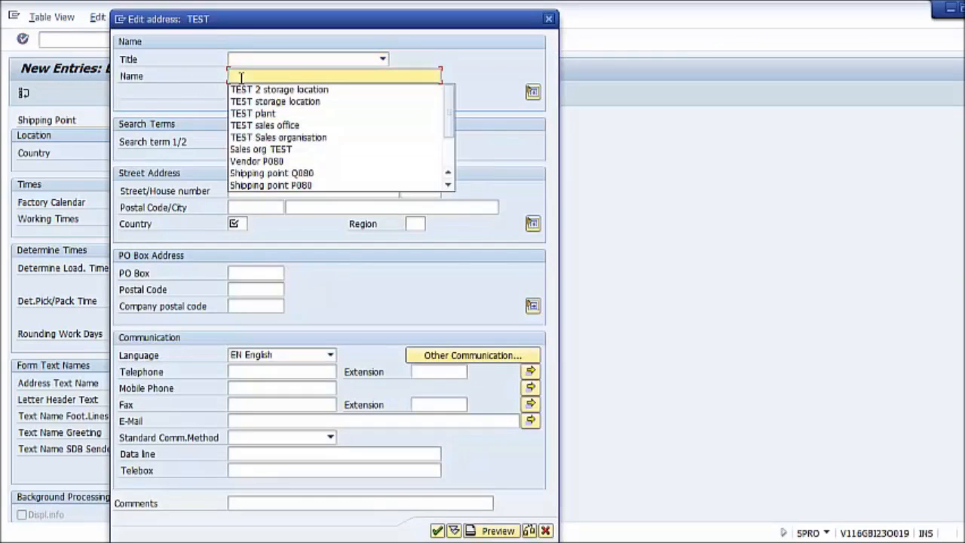
{"action": "type", "text": "T"}
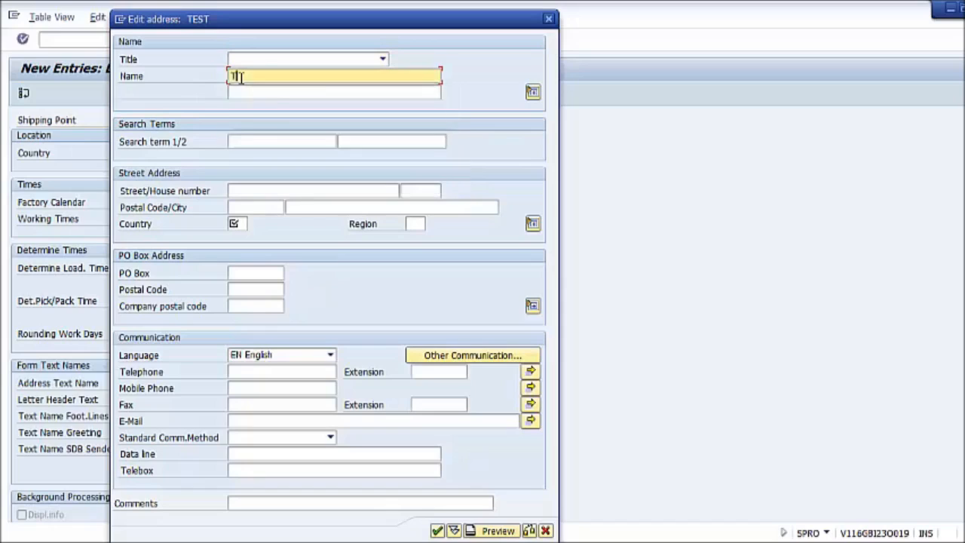
{"action": "type", "text": "EST s"}
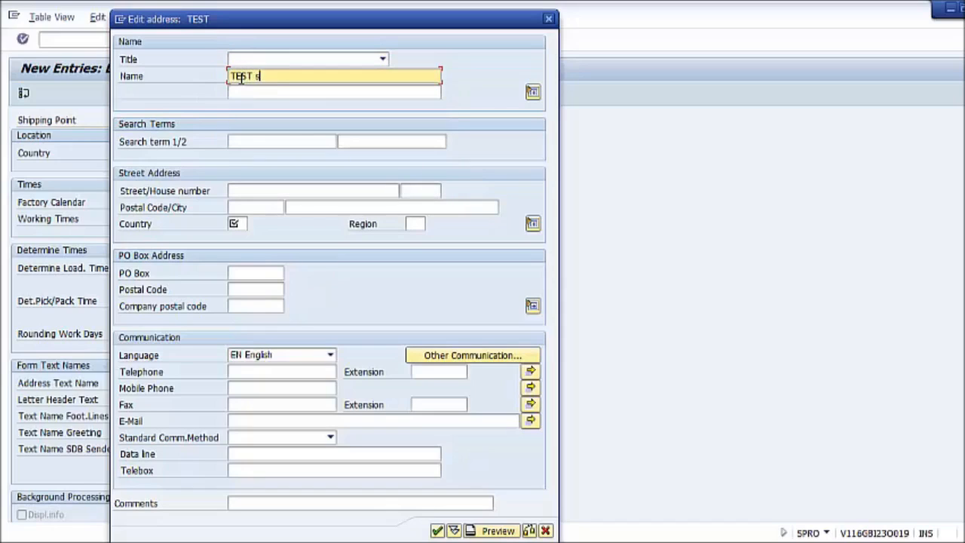
{"action": "type", "text": "hipping point"}
- Enter TEST as the first search term in the shipping point's address
{"action": "left_click", "coordinate": [242, 142]}
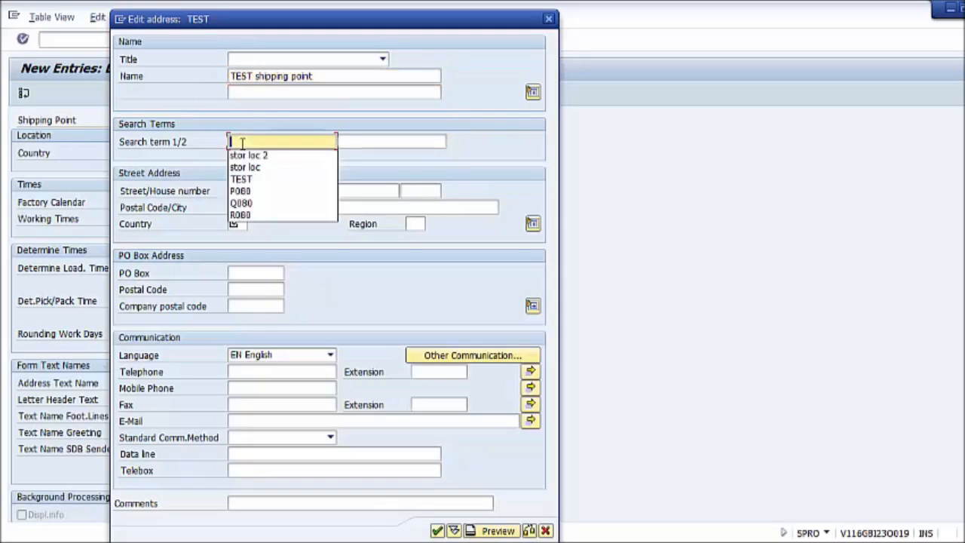
{"action": "type", "text": "ET"}
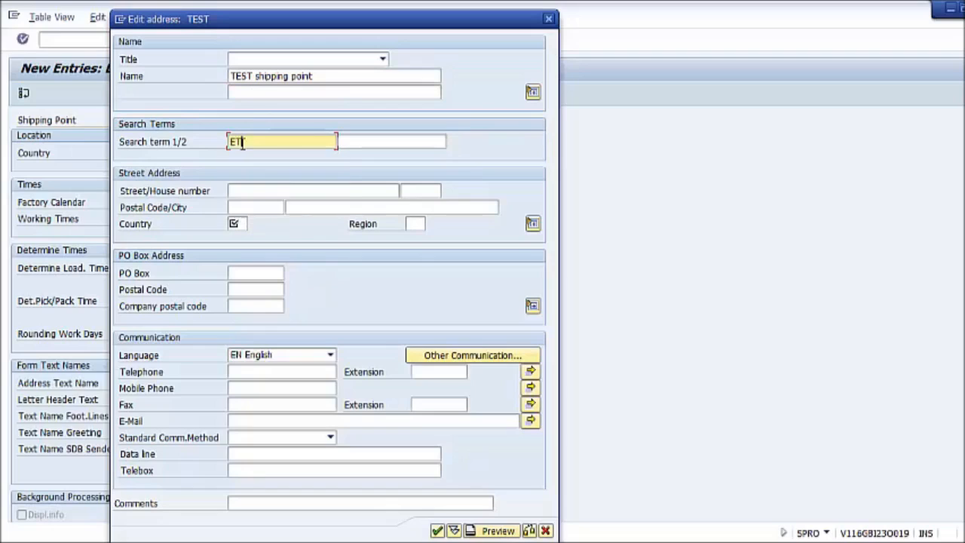
{"action": "key", "text": "BackSpace"}
{"action": "key", "text": "BackSpace"}
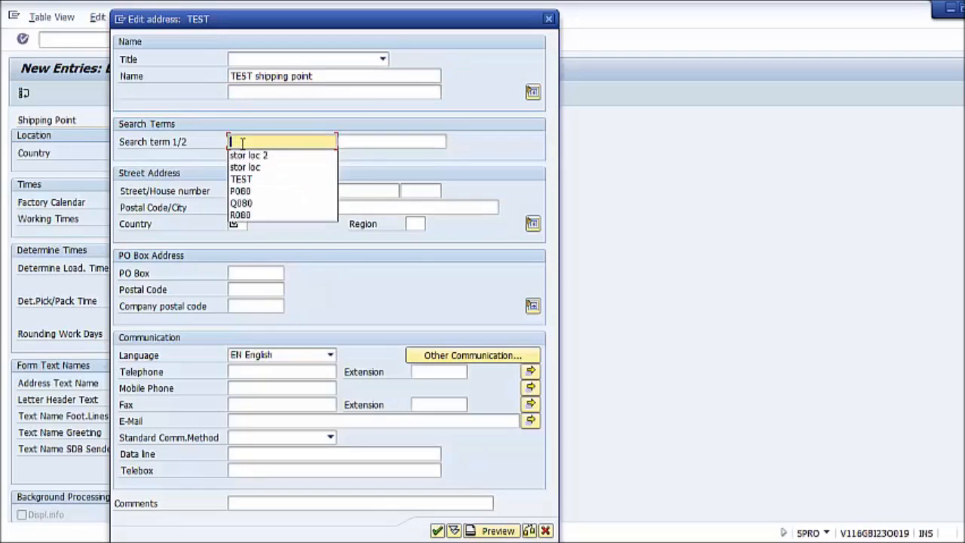
{"action": "type", "text": "TEST"}
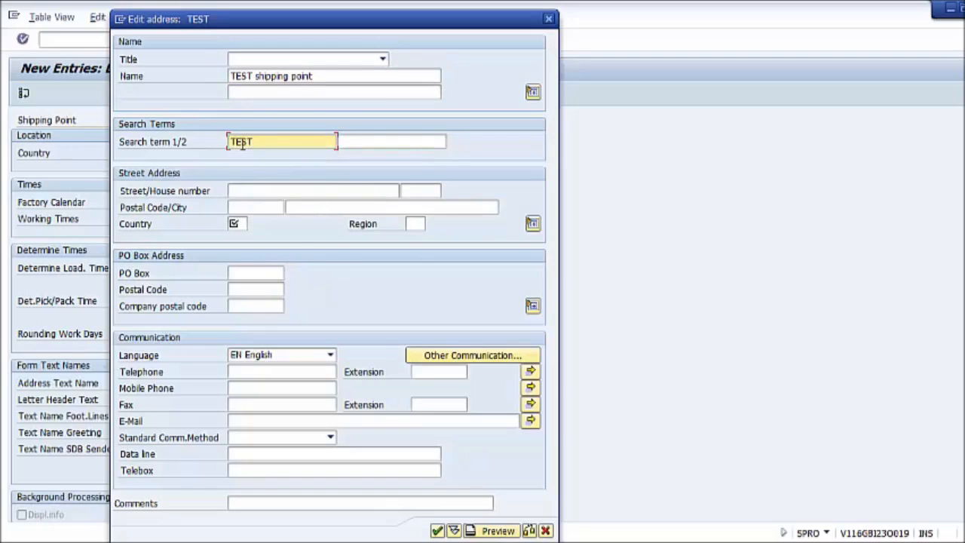
- Fill in the street, house number and postal code of the shipping point and set the country to US
{"action": "left_click", "coordinate": [257, 194]}
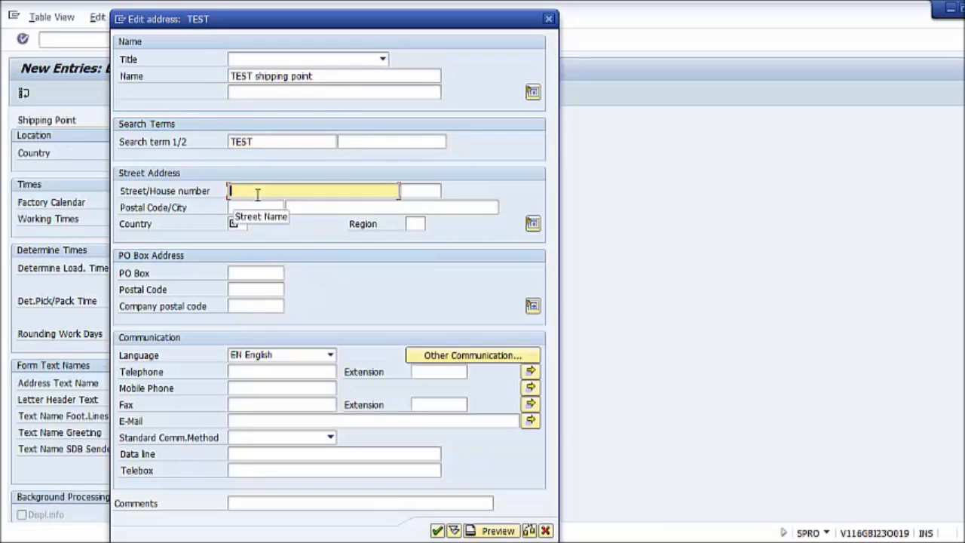
{"action": "type", "text": "Main street"}
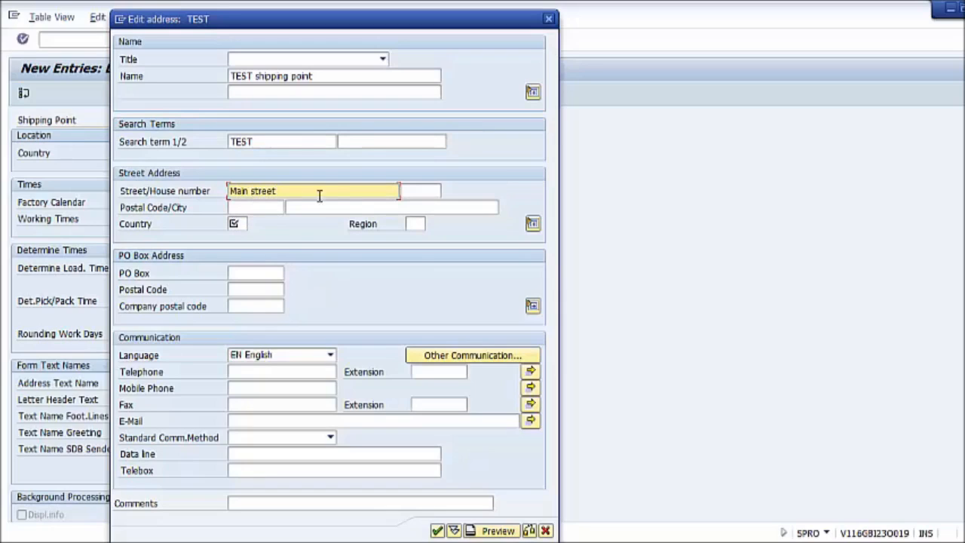
{"action": "left_click", "coordinate": [422, 192]}
{"action": "type", "text": "100"}
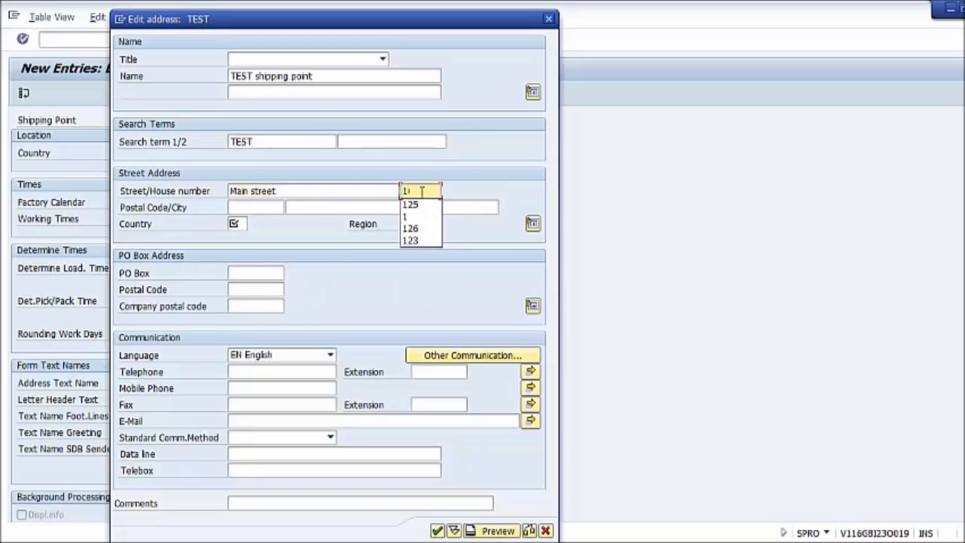
{"action": "left_click", "coordinate": [237, 209]}
{"action": "left_click", "coordinate": [237, 222]}
{"action": "left_click", "coordinate": [239, 223]}
{"action": "left_click", "coordinate": [235, 237]}
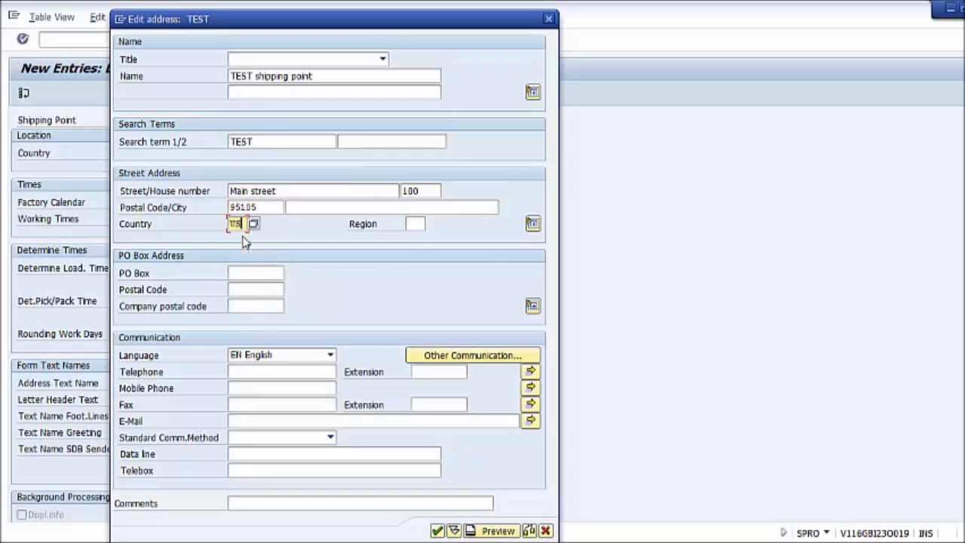
- Set the city to Denver and the region to TX, and accept the shipping point's address
{"action": "left_click", "coordinate": [355, 208]}
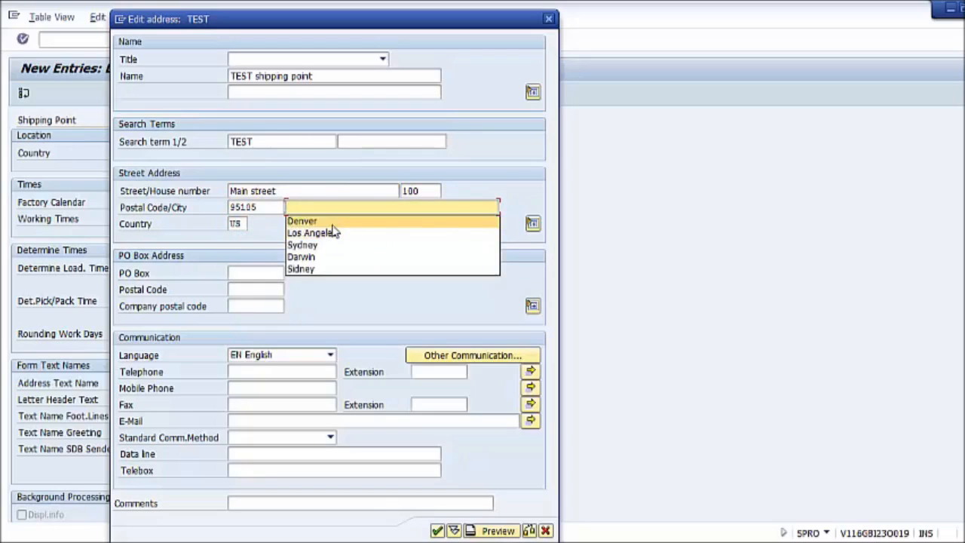
{"action": "left_click", "coordinate": [317, 221]}
{"action": "left_click", "coordinate": [416, 224]}
{"action": "left_click", "coordinate": [412, 238]}
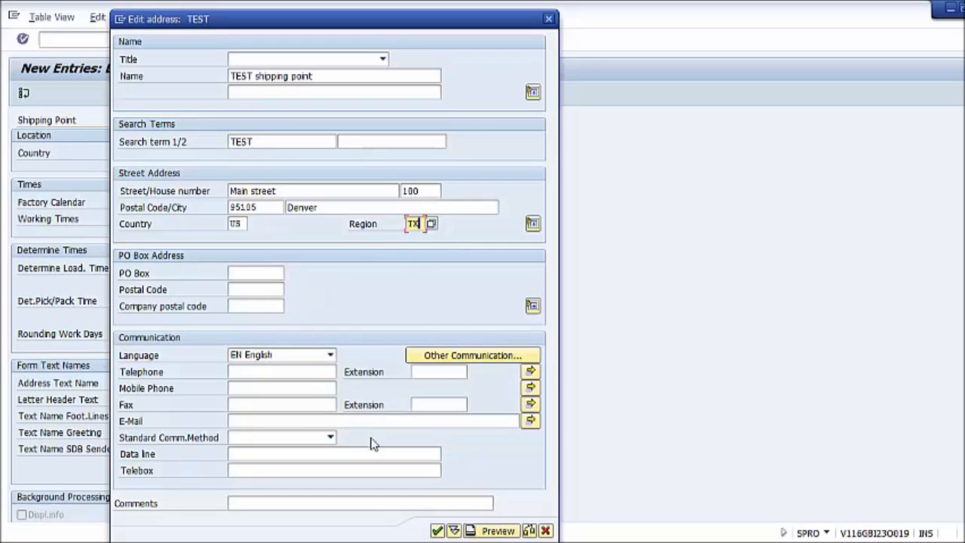
{"action": "left_click", "coordinate": [437, 531]}
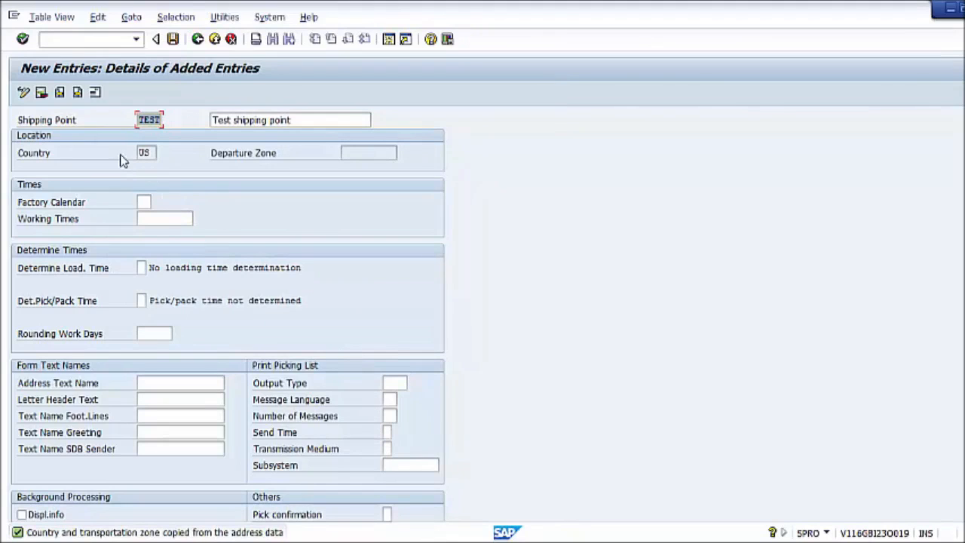
- Assign the USA factory calendar (US) to the shipping point
{"action": "left_click", "coordinate": [102, 212]}
{"action": "left_click", "coordinate": [148, 202]}
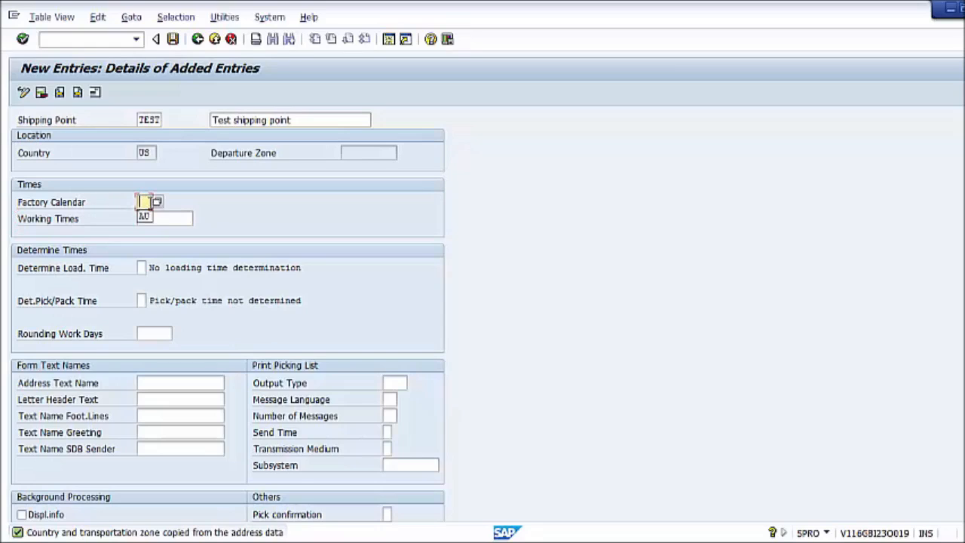
{"action": "left_click", "coordinate": [156, 202]}
{"action": "scroll", "coordinate": [280, 388], "scroll_direction": "down", "scroll_amount": 15}
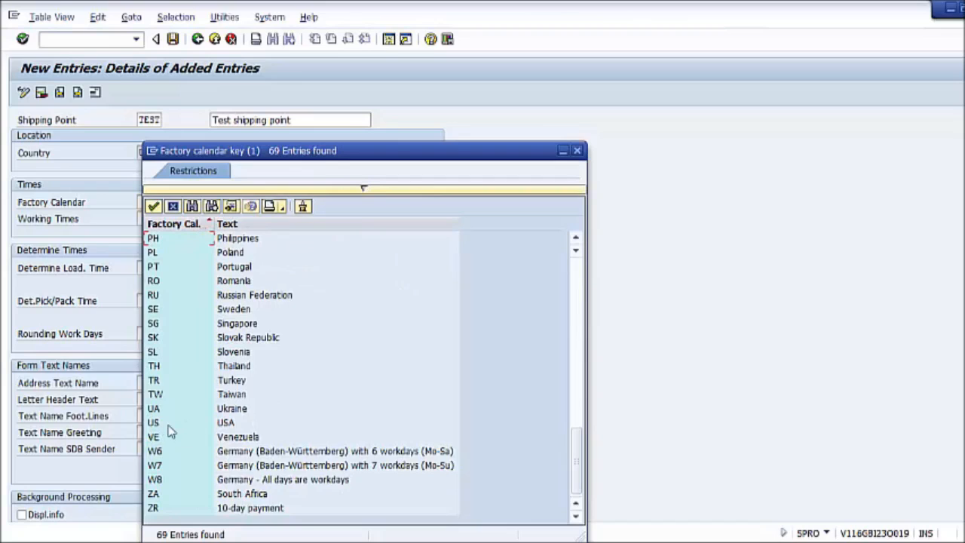
{"action": "double_click", "coordinate": [219, 424]}
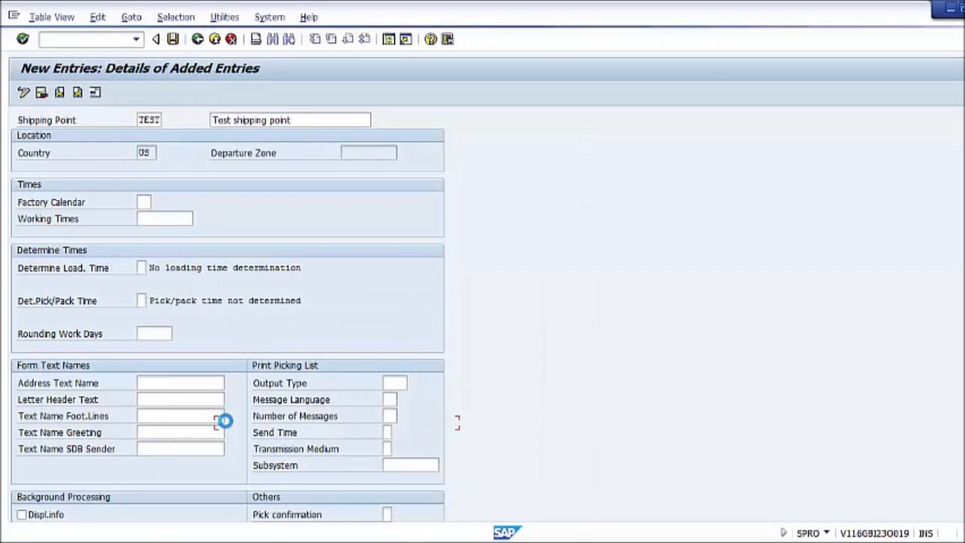
- Search for available working times for calendar US in language EN, leaving the Working Times field empty
{"action": "left_click", "coordinate": [188, 218]}
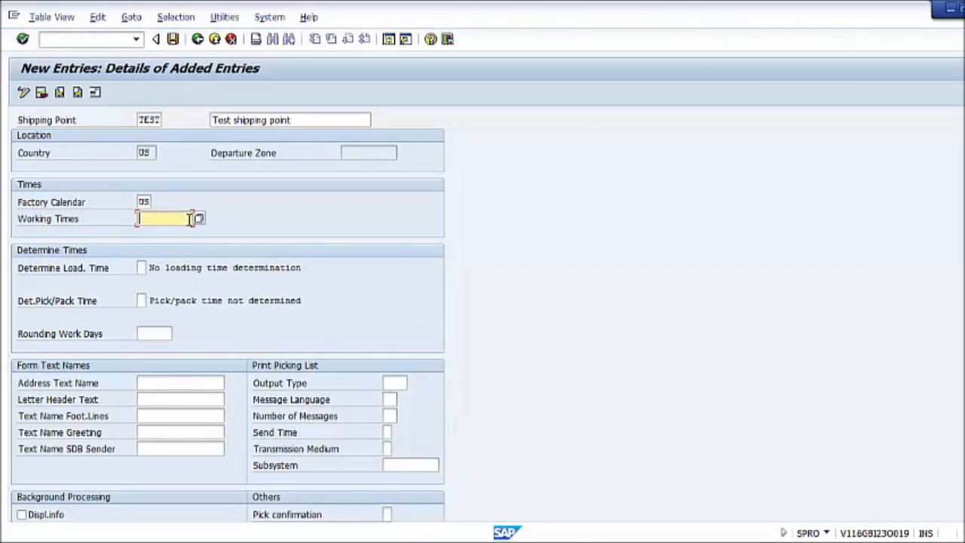
{"action": "left_click", "coordinate": [199, 218]}
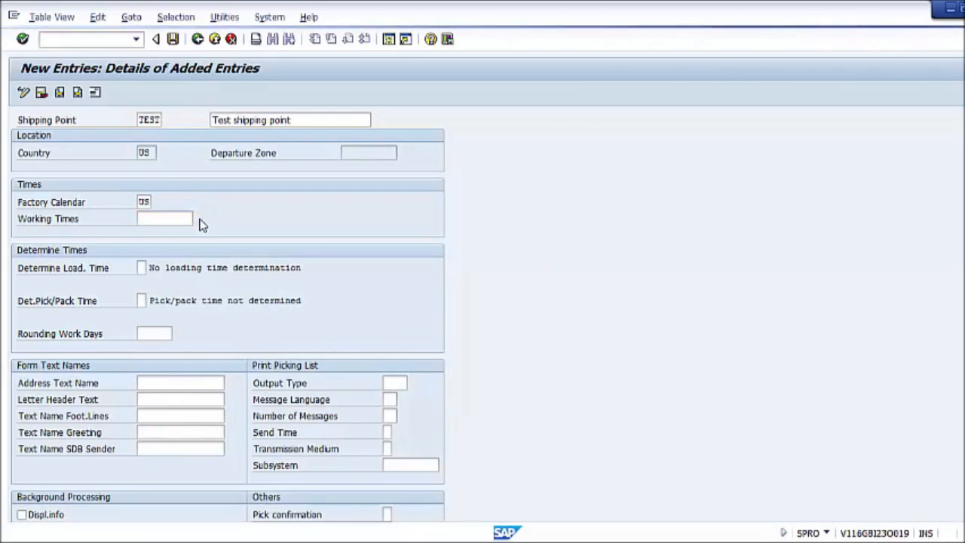
{"action": "left_click", "coordinate": [500, 386]}
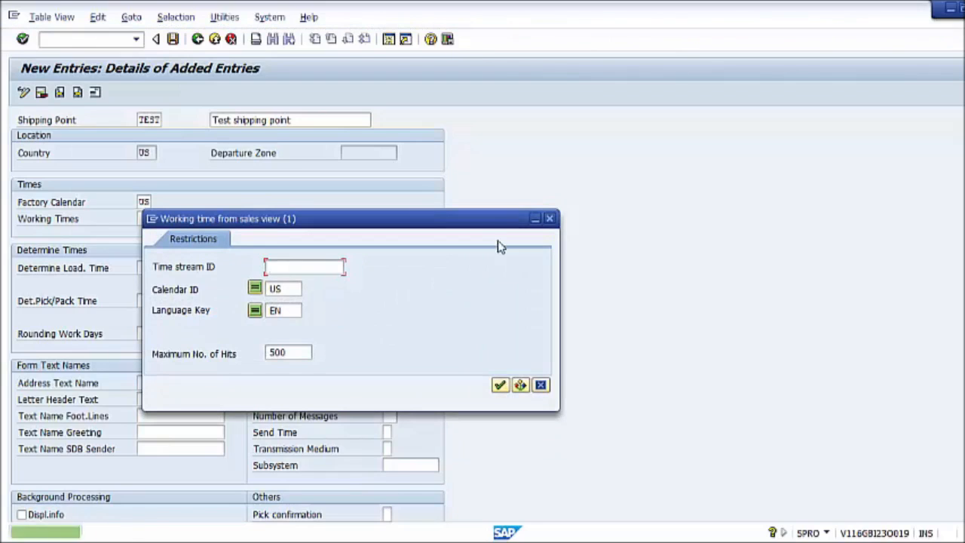
{"action": "left_click", "coordinate": [549, 219]}
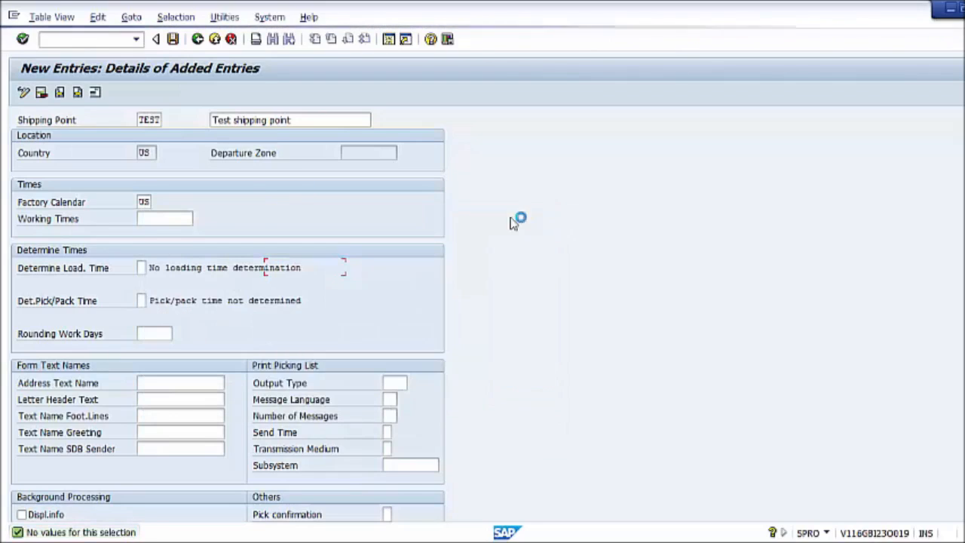
{"action": "left_click", "coordinate": [151, 220]}
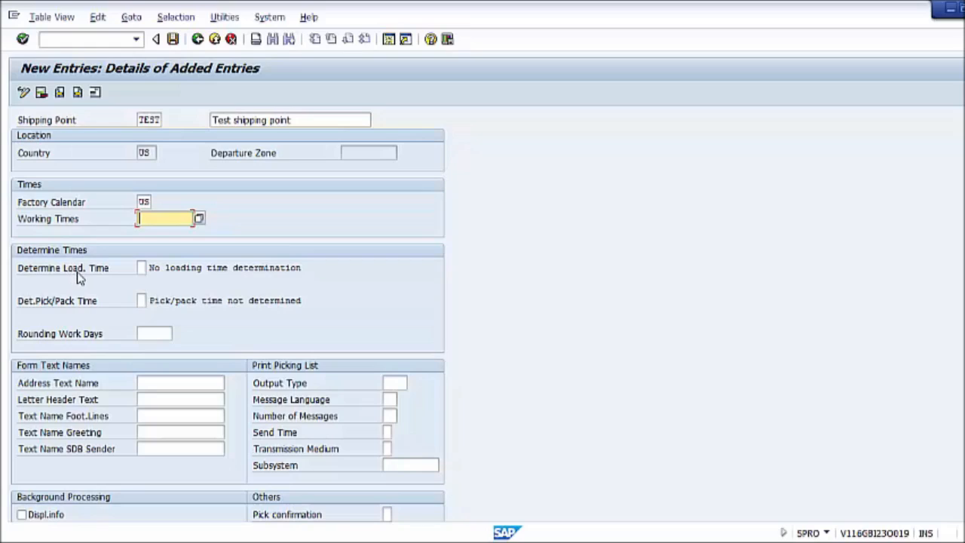
{"action": "key", "text": "Tab"}
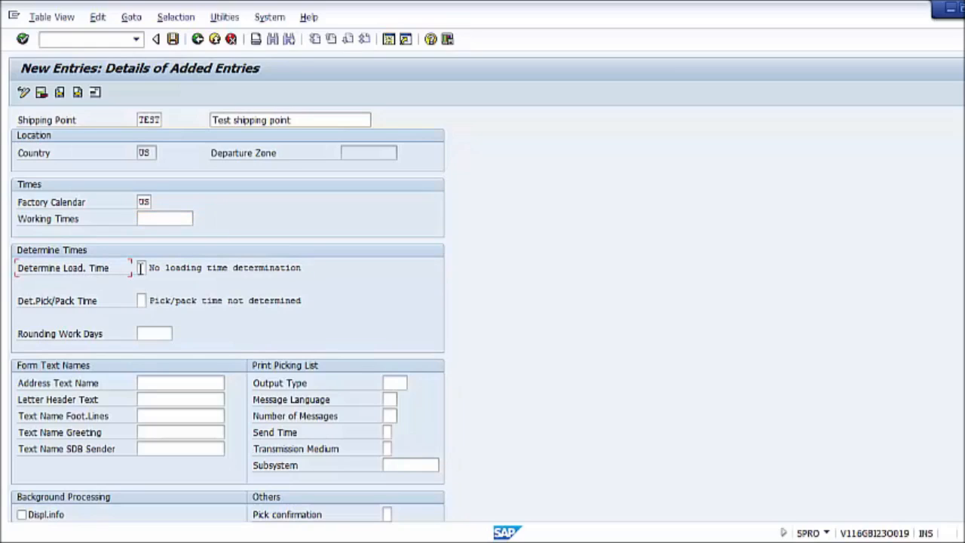
- Set the loading time determination of the shipping point to "No loading time determination"
{"action": "left_click", "coordinate": [140, 268]}
{"action": "left_click", "coordinate": [154, 268]}
{"action": "left_click", "coordinate": [141, 269]}
{"action": "left_click", "coordinate": [150, 269]}
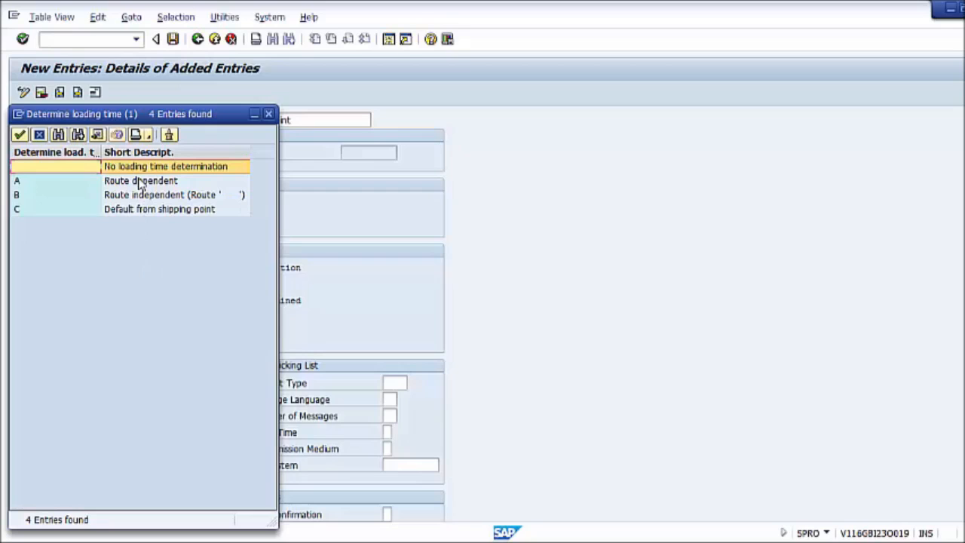
{"action": "left_click_drag", "start_coordinate": [169, 119], "coordinate": [367, 142]}
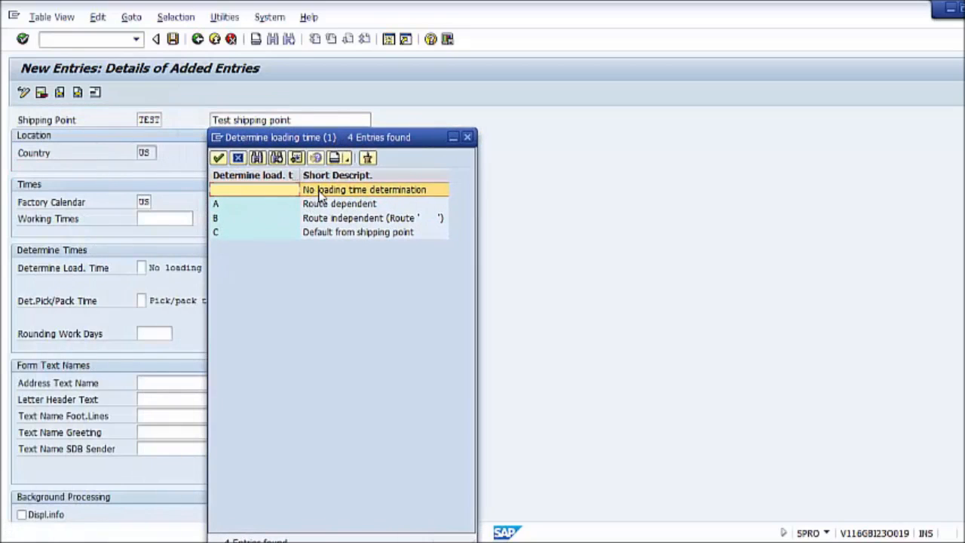
{"action": "double_click", "coordinate": [393, 190]}
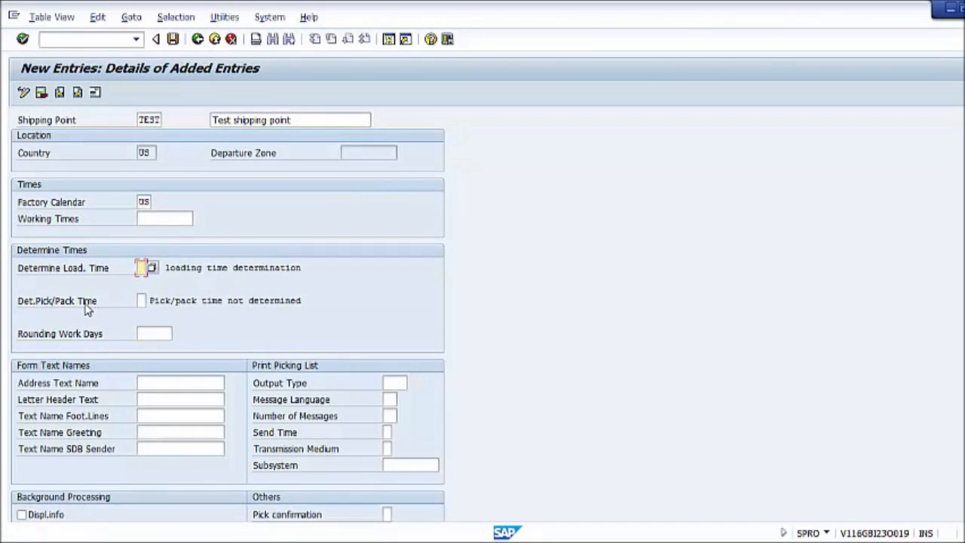
- Review the pick/pack time options for the shipping point and choose "Pick/pack time not determined"
{"action": "left_click", "coordinate": [139, 301]}
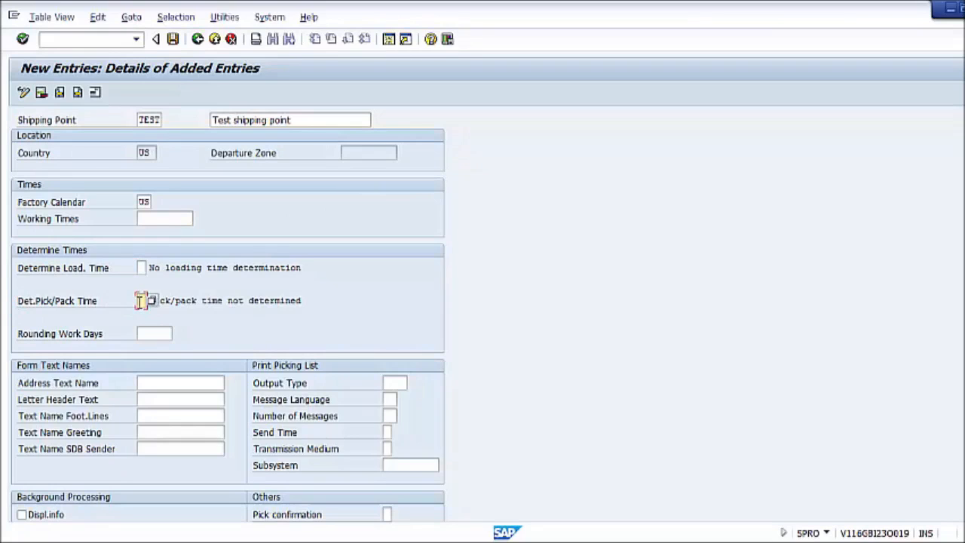
{"action": "key", "text": "F4"}
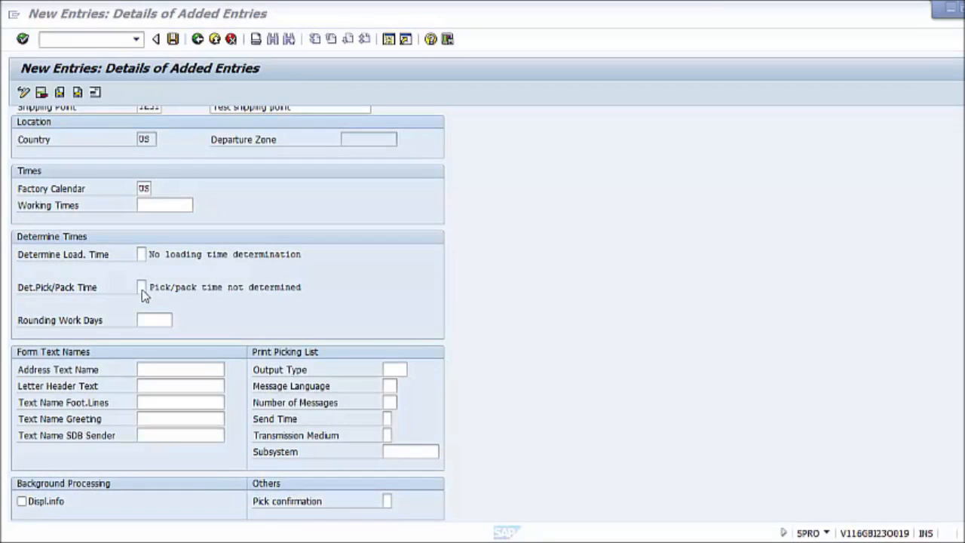
{"action": "left_click", "coordinate": [142, 289]}
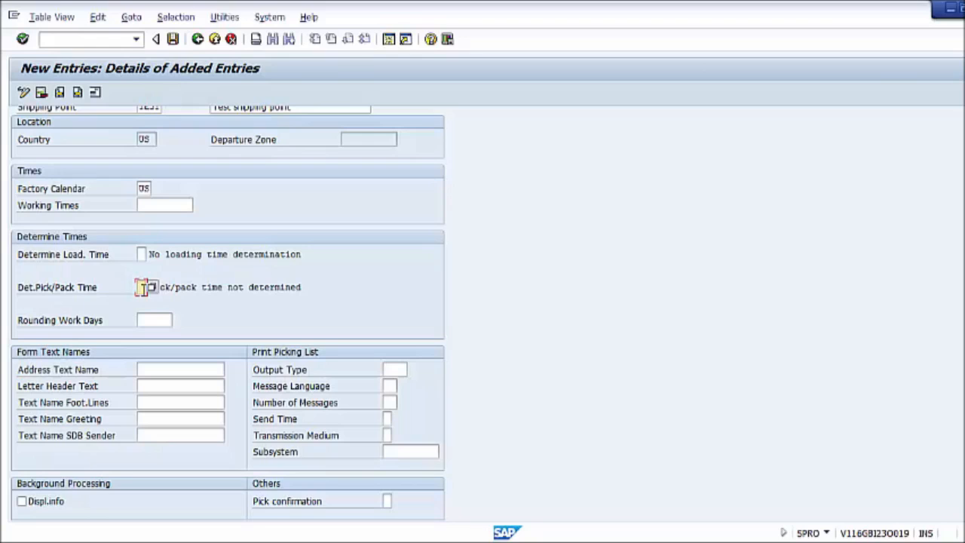
{"action": "left_click", "coordinate": [153, 289]}
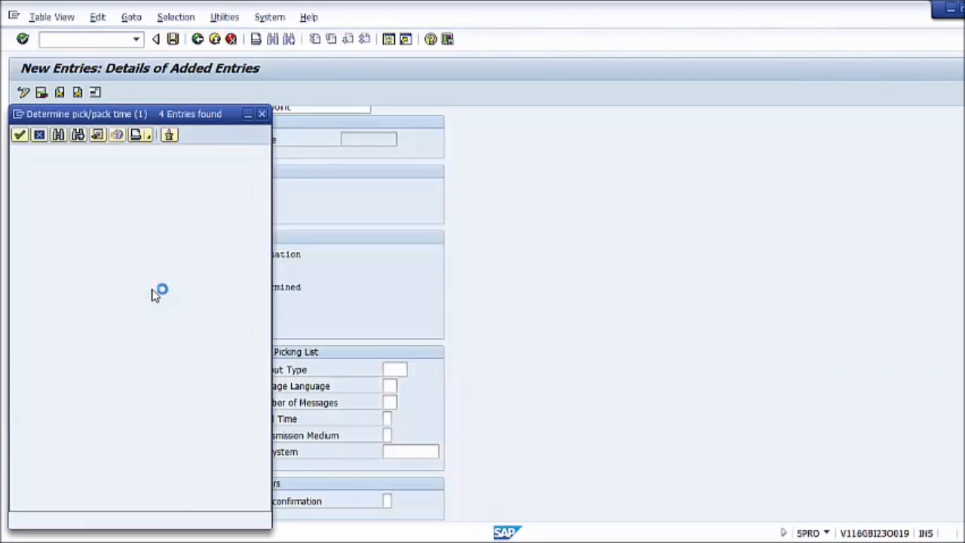
{"action": "left_click_drag", "start_coordinate": [171, 114], "coordinate": [488, 157]}
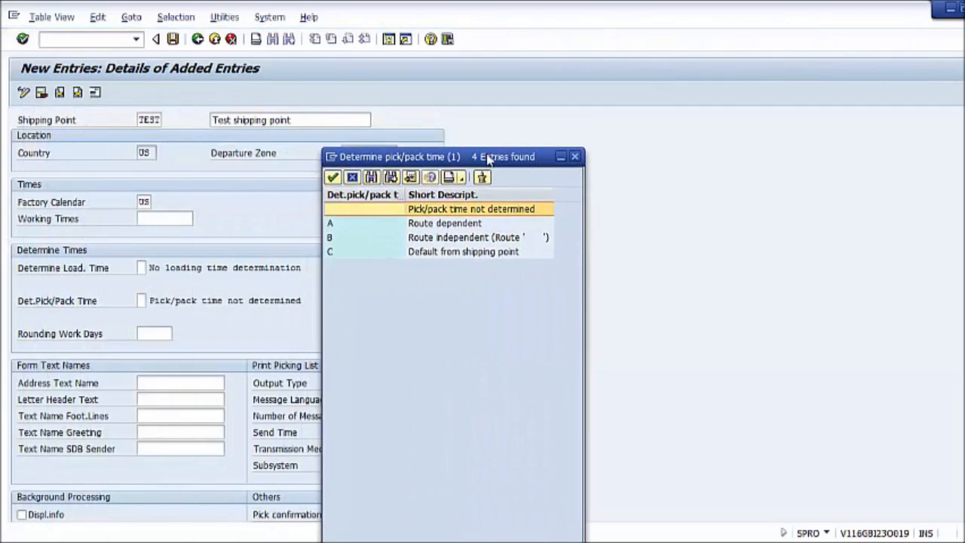
{"action": "left_click", "coordinate": [458, 223]}
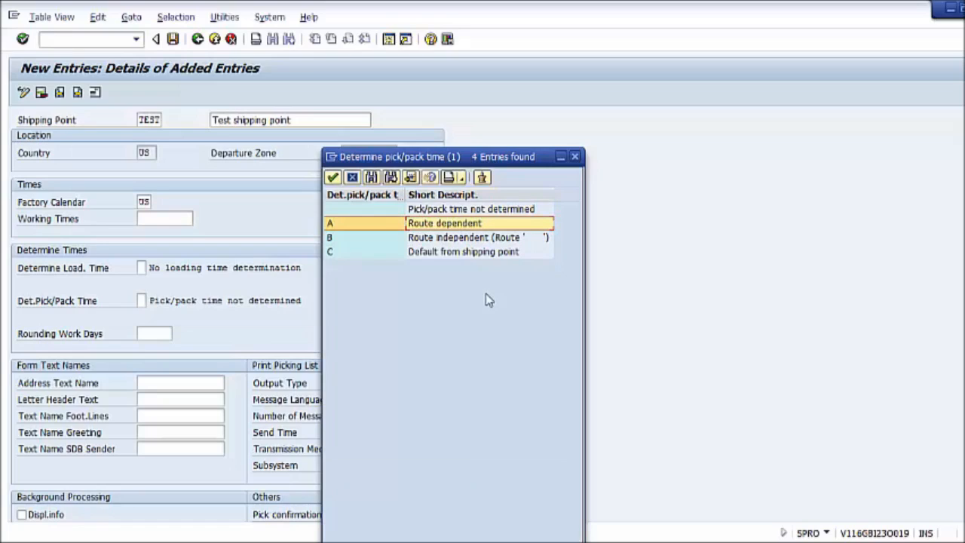
{"action": "left_click", "coordinate": [486, 239]}
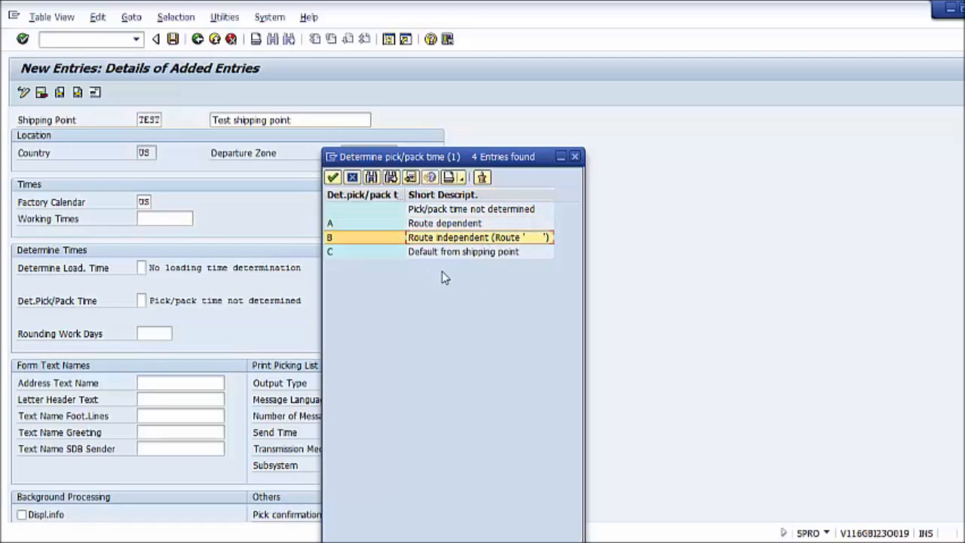
{"action": "left_click", "coordinate": [432, 255]}
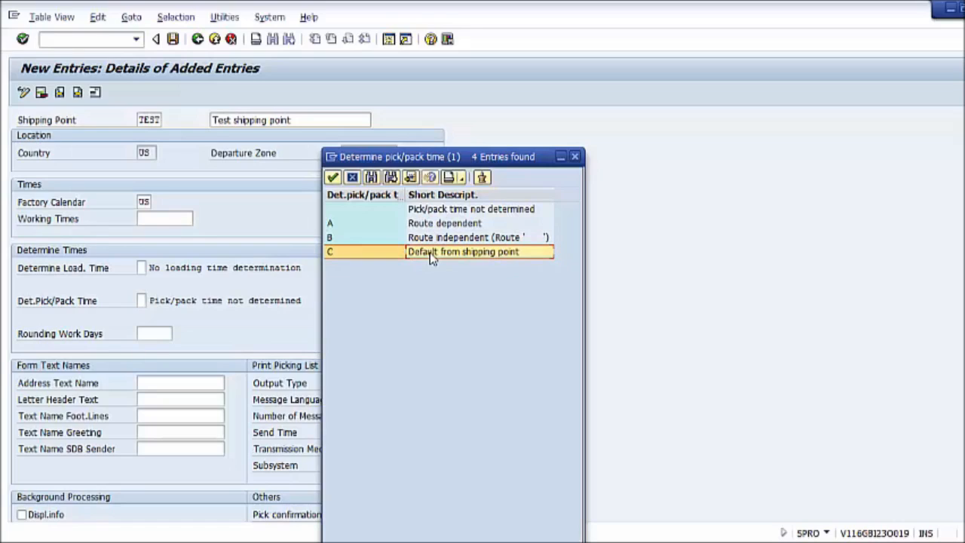
{"action": "left_click", "coordinate": [446, 211]}
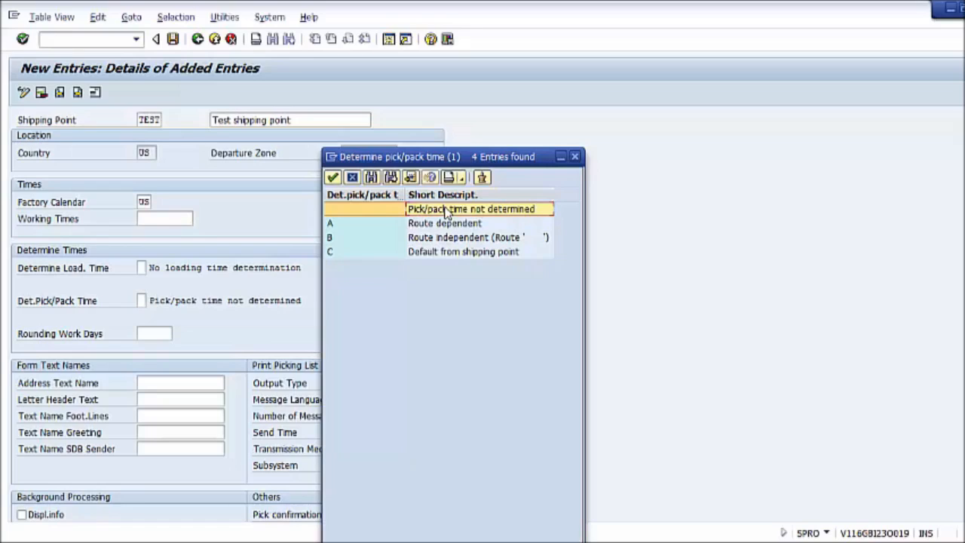
{"action": "double_click", "coordinate": [445, 212]}
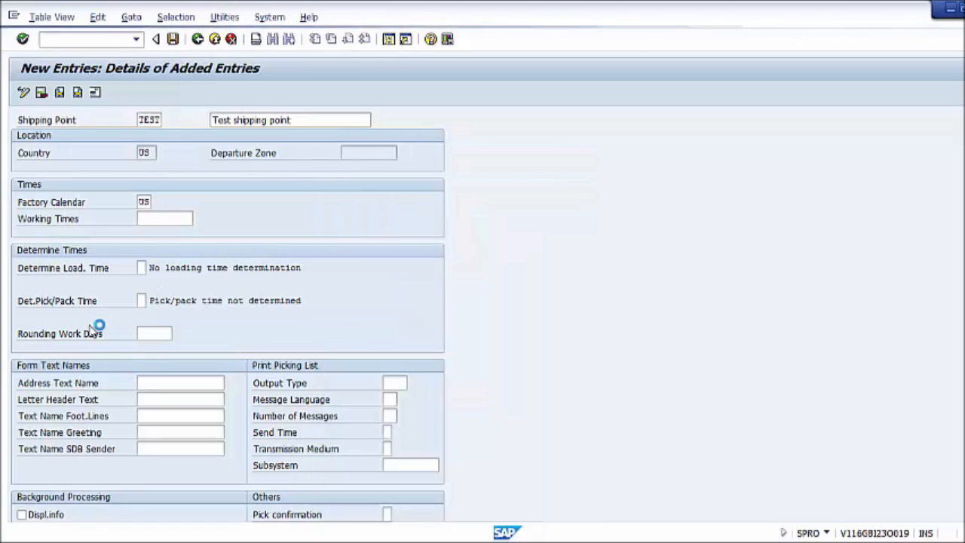
- Set the picking list output type to EK00 (Picking List), leaving Rounding Work Days empty
{"action": "left_click", "coordinate": [141, 334]}
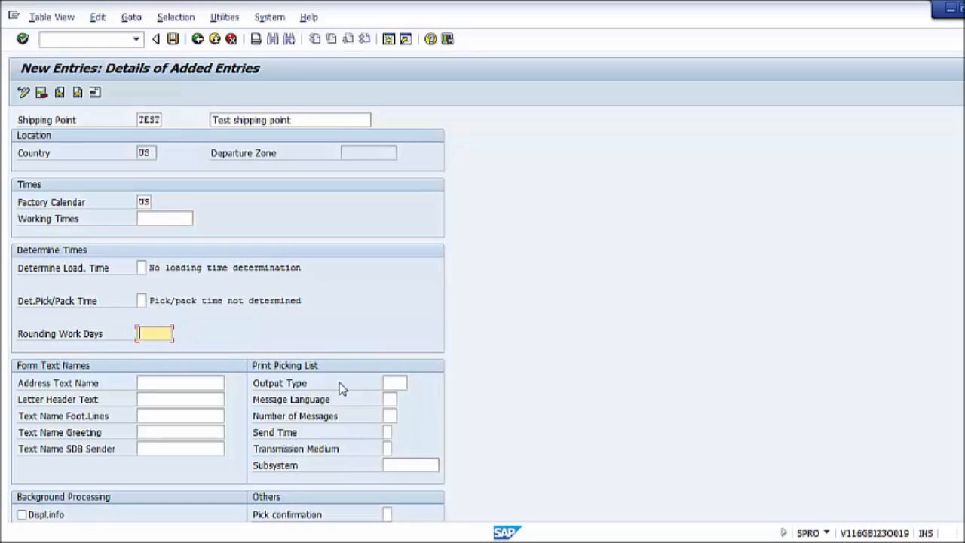
{"action": "left_click", "coordinate": [391, 383]}
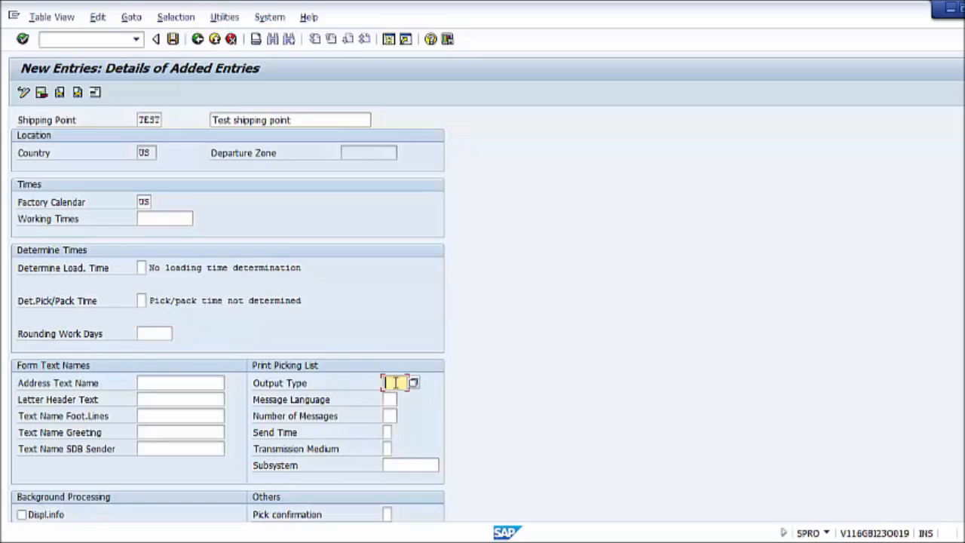
{"action": "left_click", "coordinate": [414, 383]}
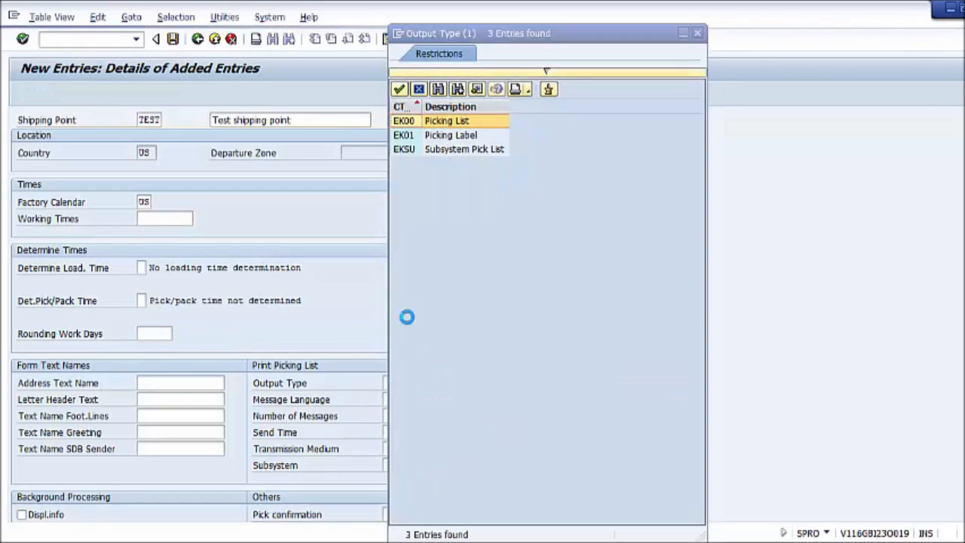
{"action": "double_click", "coordinate": [448, 124]}
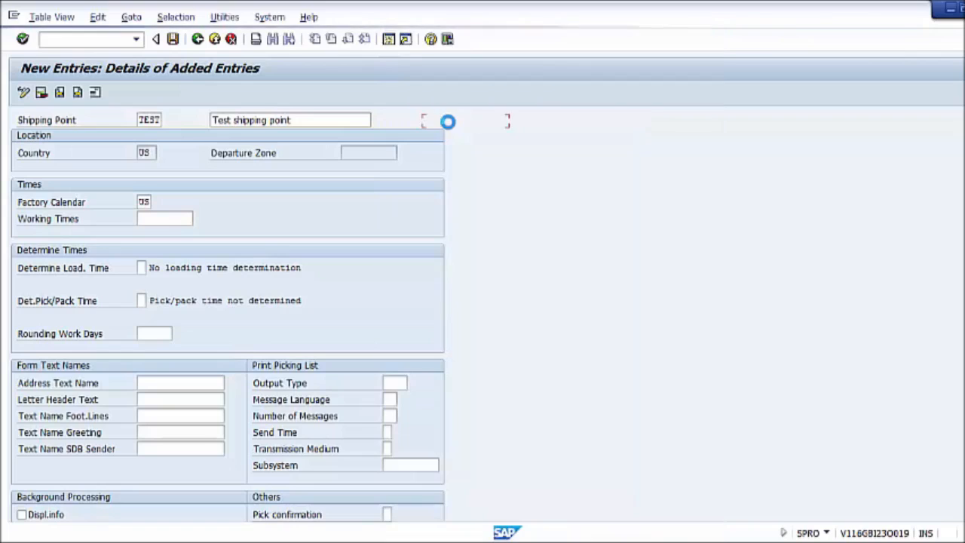
- Set the picking list's message language to EN (English), leaving the number of messages empty
{"action": "left_click", "coordinate": [398, 406]}
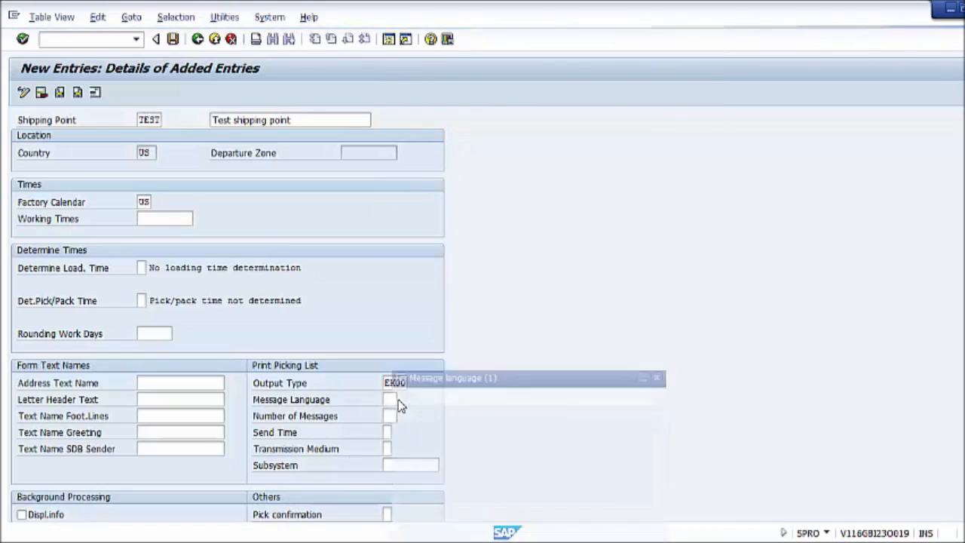
{"action": "scroll", "coordinate": [428, 387], "scroll_direction": "down", "scroll_amount": 7}
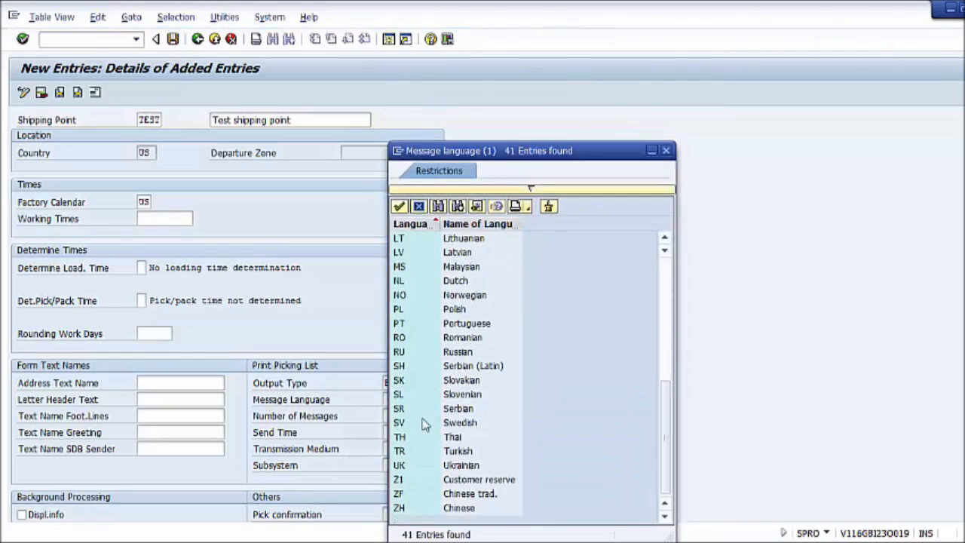
{"action": "scroll", "coordinate": [431, 464], "scroll_direction": "up", "scroll_amount": 7}
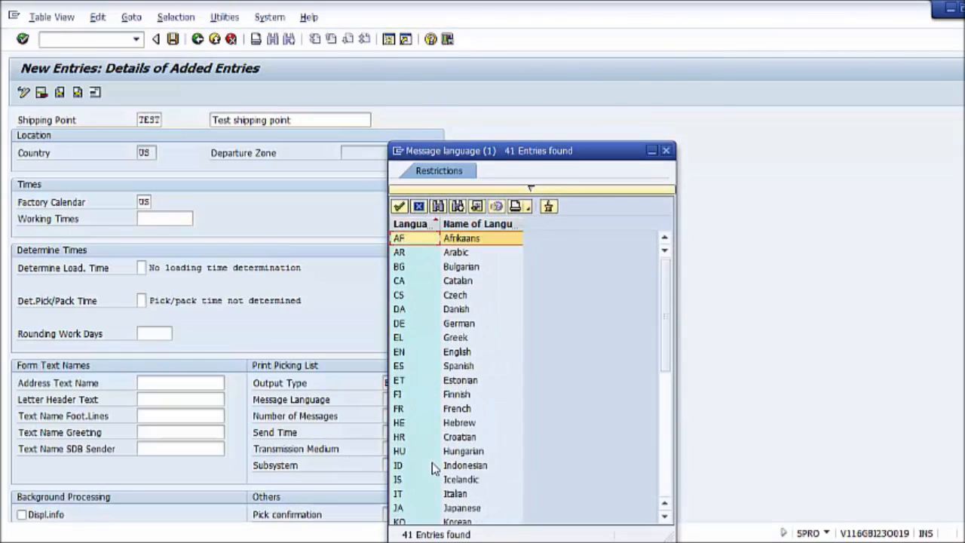
{"action": "left_click", "coordinate": [438, 352]}
{"action": "double_click", "coordinate": [440, 355]}
{"action": "left_click", "coordinate": [390, 416]}
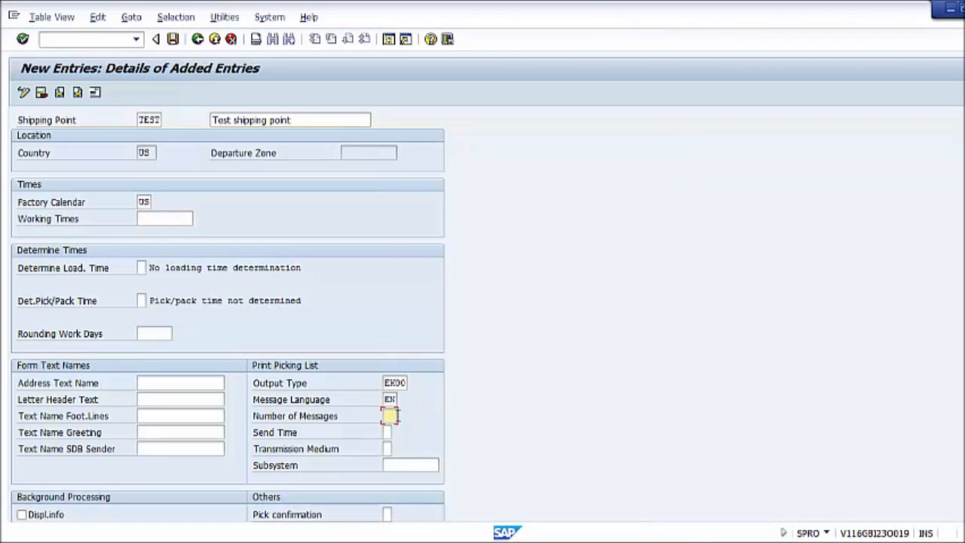
- Set the picking list's send time to 1 (Send with periodically scheduled job) and its transmission medium to 1 (Print output)
{"action": "left_click", "coordinate": [387, 432]}
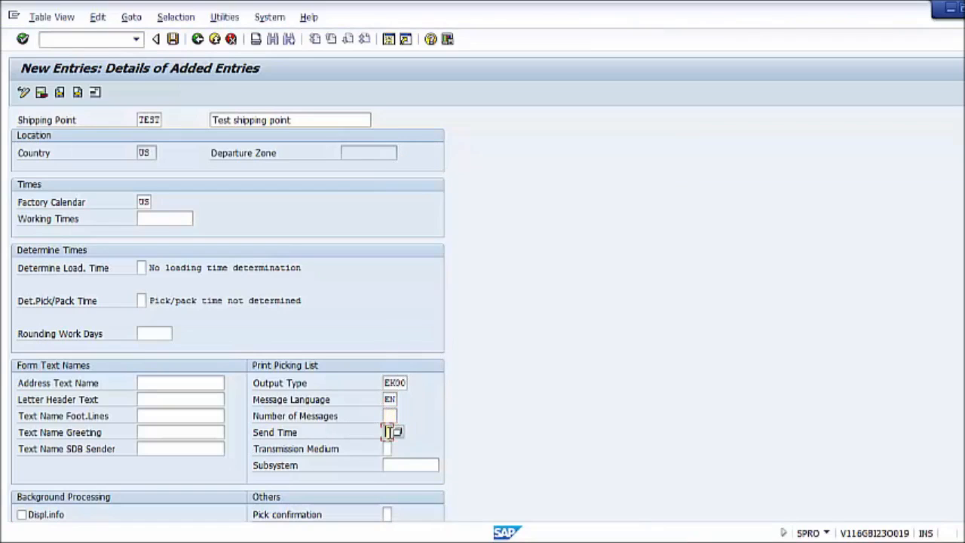
{"action": "key", "text": "F4"}
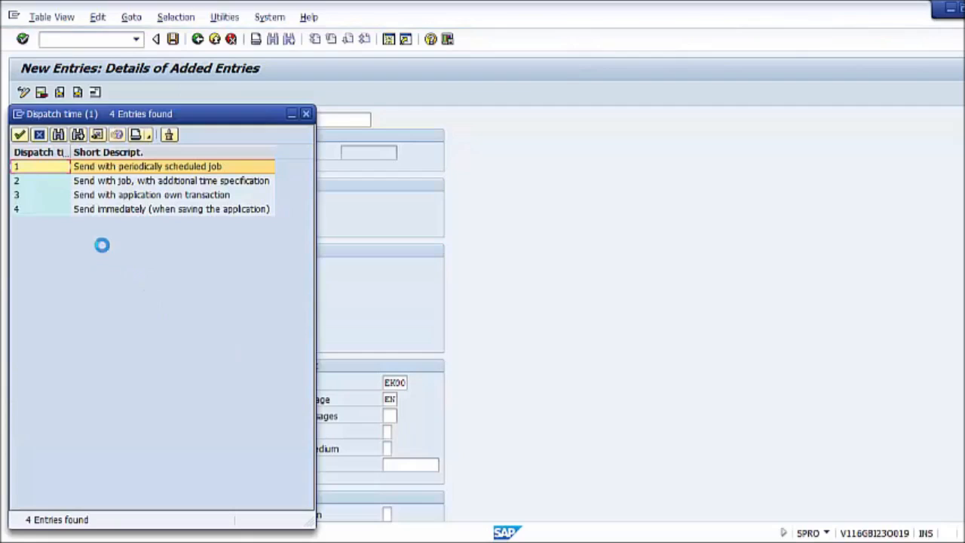
{"action": "left_click", "coordinate": [151, 167]}
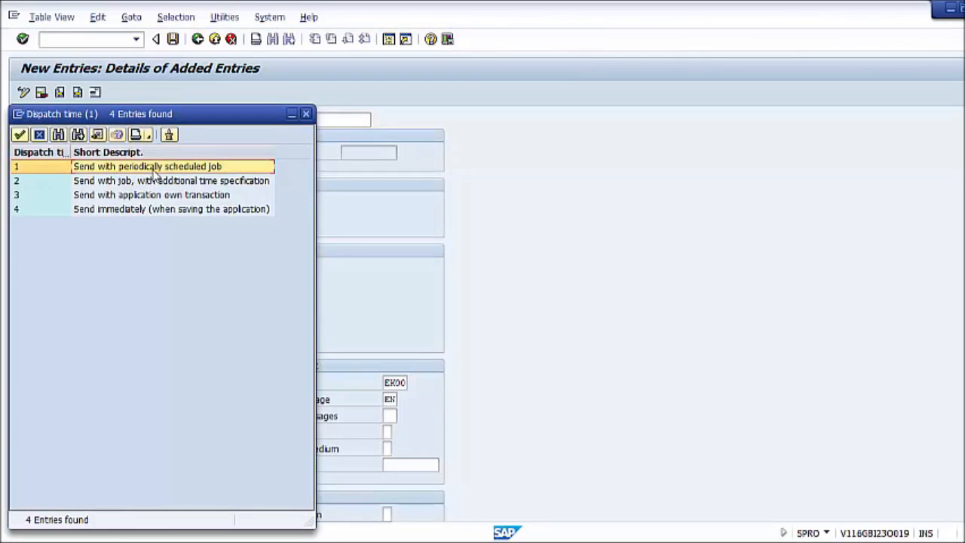
{"action": "double_click", "coordinate": [158, 172]}
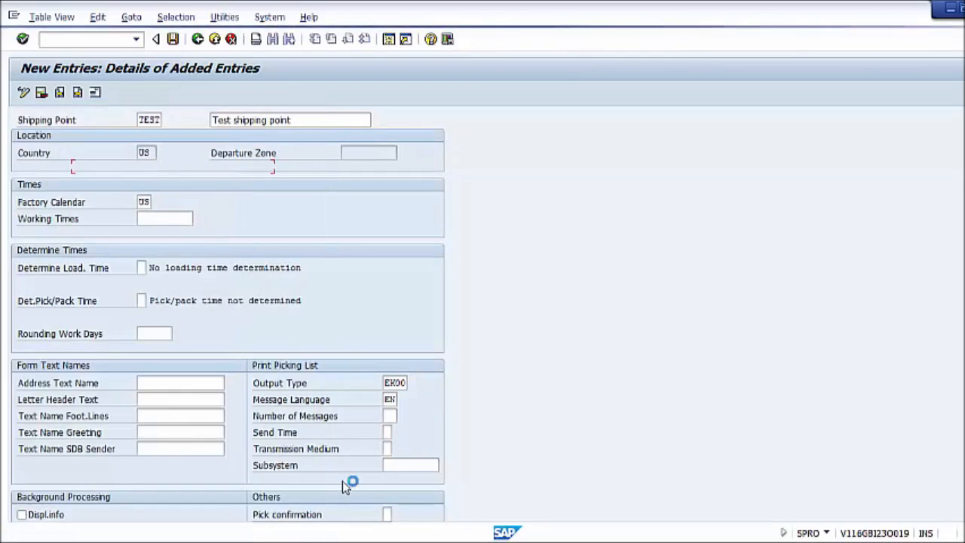
{"action": "left_click", "coordinate": [391, 450]}
{"action": "left_click", "coordinate": [398, 450]}
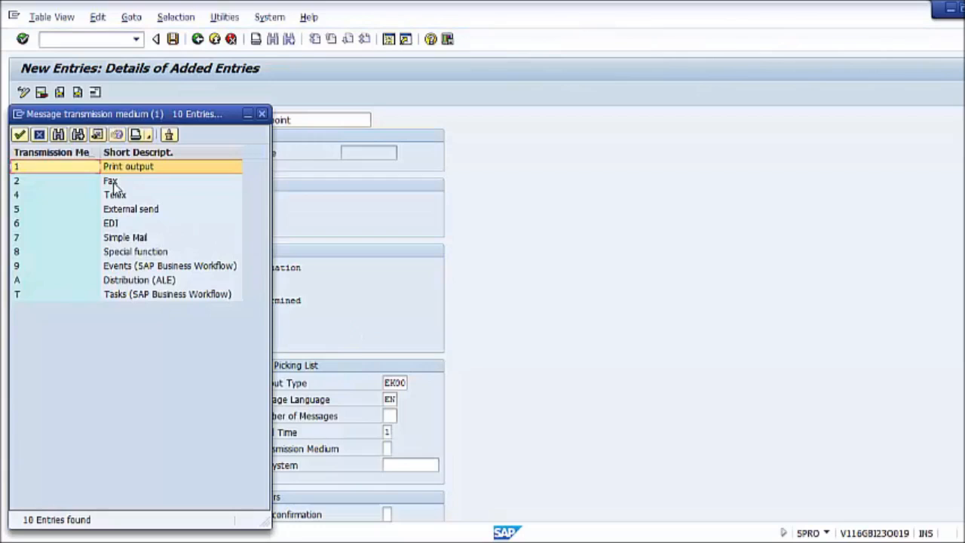
{"action": "double_click", "coordinate": [129, 167]}
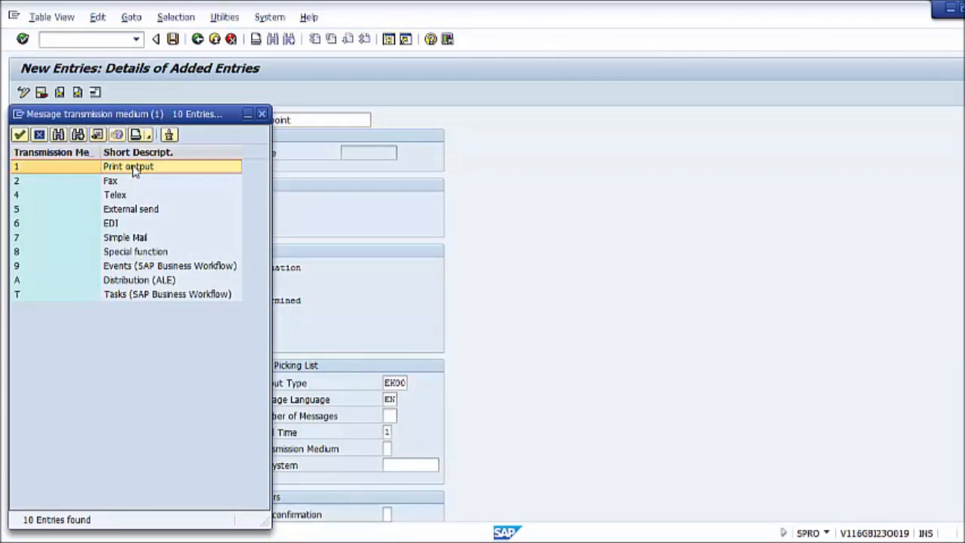
{"action": "left_click", "coordinate": [387, 465]}
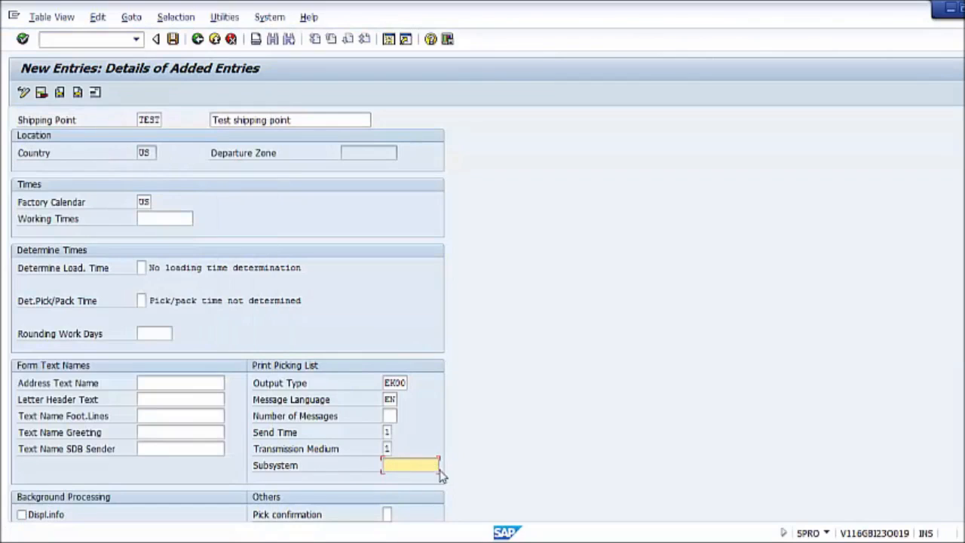
- Set the pick confirmation to "No confirmation" and save the shipping point, accepting its address
{"action": "scroll", "coordinate": [175, 475], "scroll_direction": "down", "scroll_amount": 1}
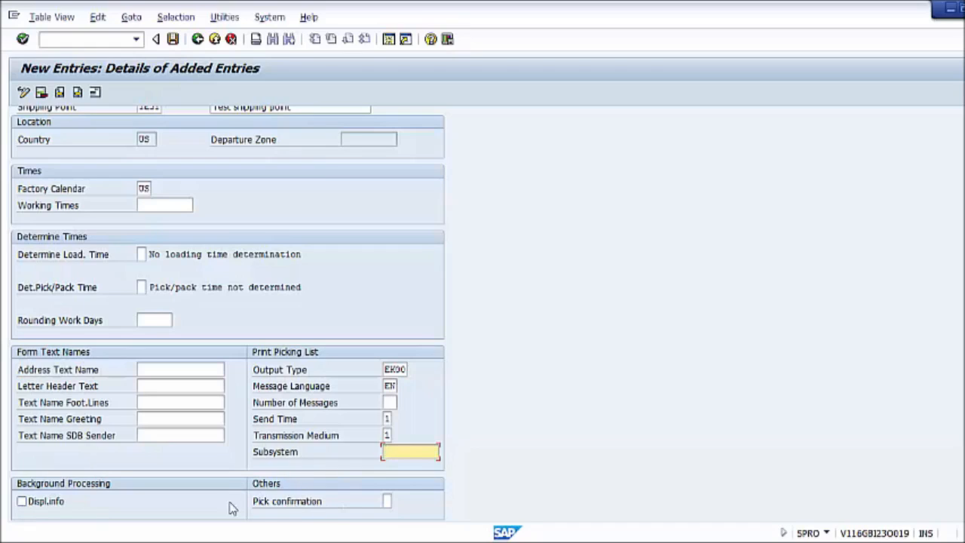
{"action": "left_click", "coordinate": [390, 503]}
{"action": "left_click", "coordinate": [400, 500]}
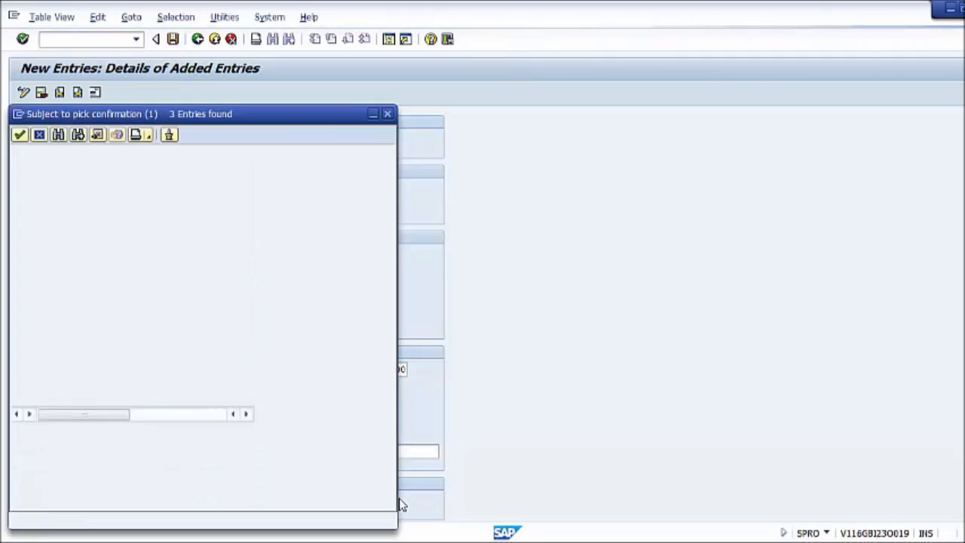
{"action": "left_click_drag", "start_coordinate": [285, 117], "coordinate": [711, 177]}
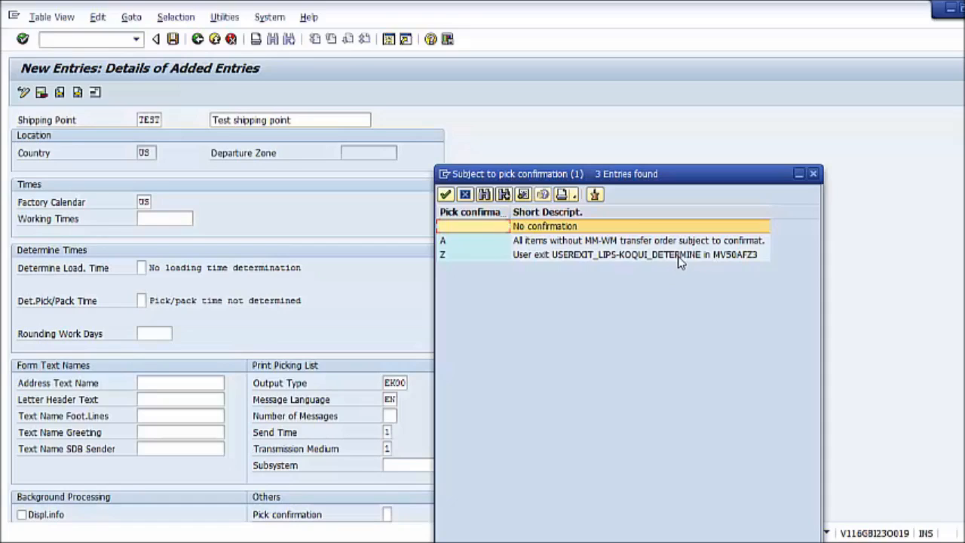
{"action": "double_click", "coordinate": [546, 228]}
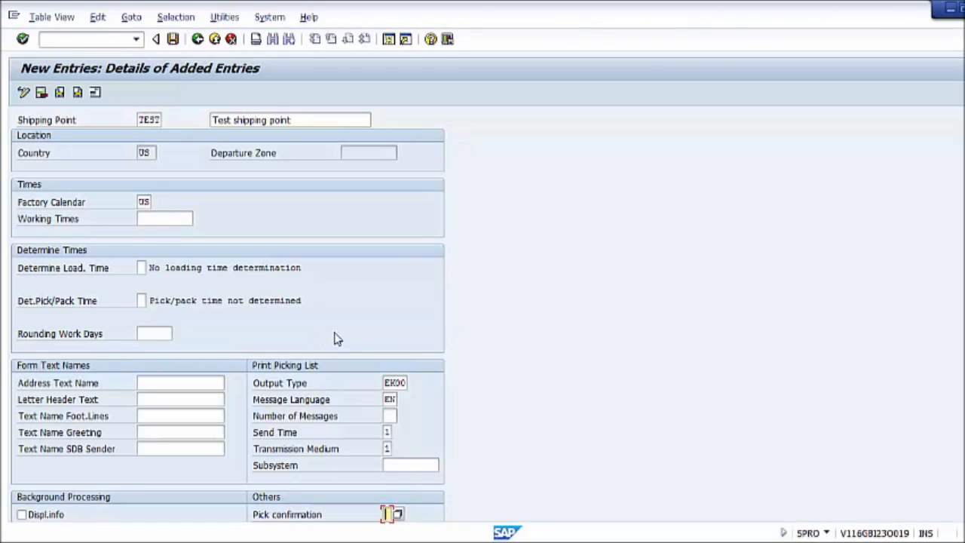
{"action": "left_click", "coordinate": [173, 41]}
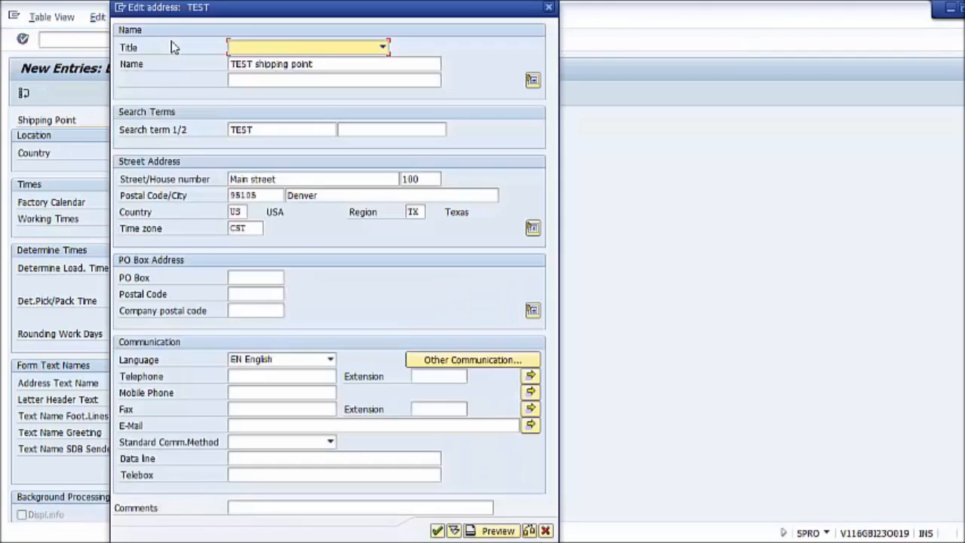
{"action": "left_click", "coordinate": [437, 531]}
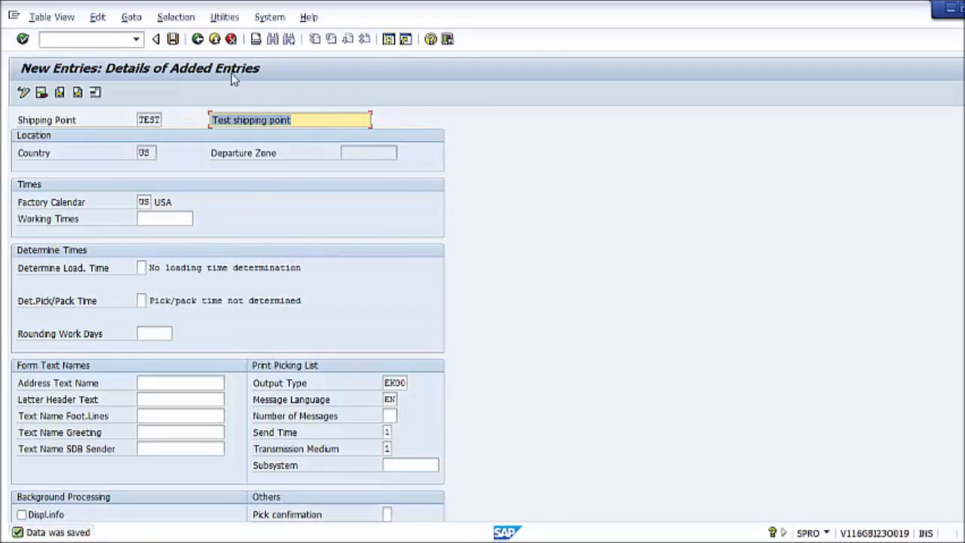
- Leave the shipping point activity for the implementation guide and collapse the Definition node under Enterprise Structure
{"action": "left_click", "coordinate": [197, 40]}
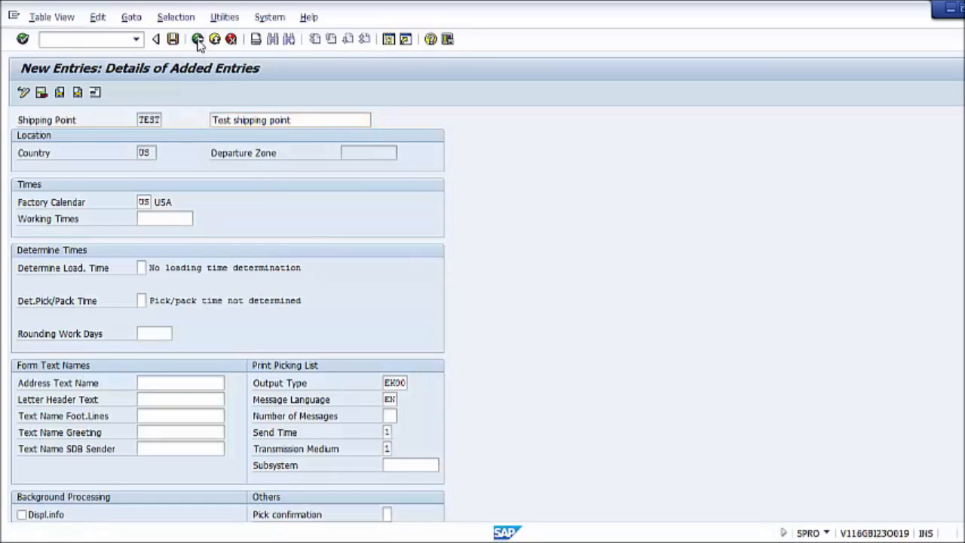
{"action": "left_click", "coordinate": [197, 39]}
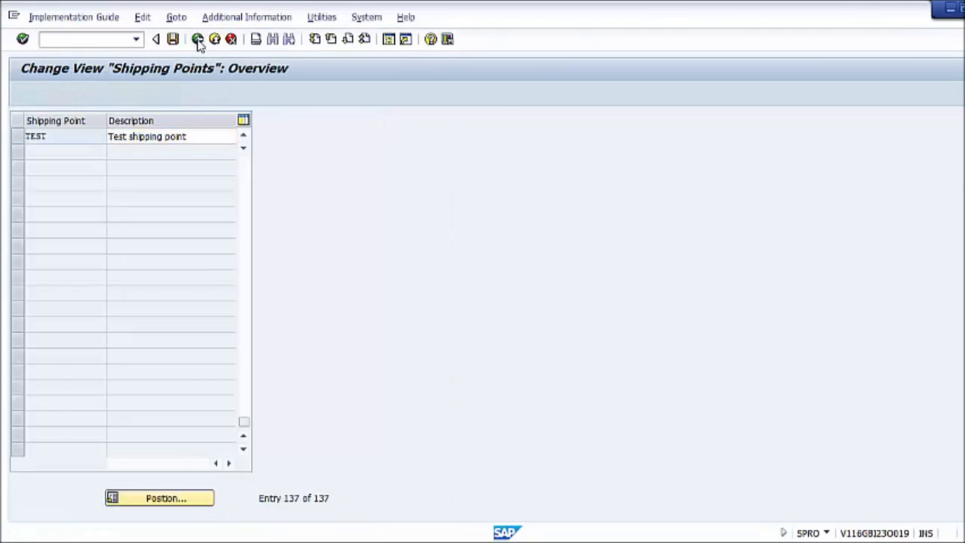
{"action": "left_click", "coordinate": [455, 122]}
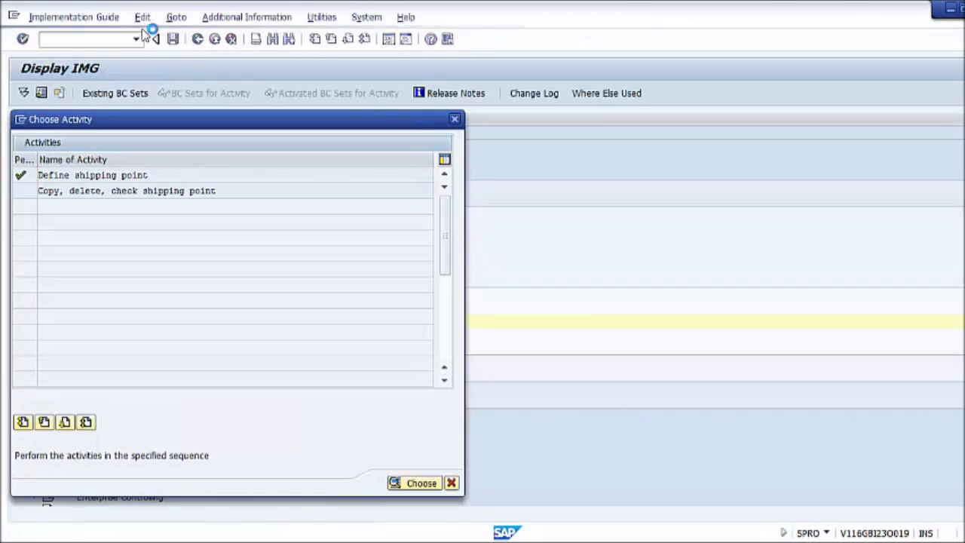
{"action": "left_click", "coordinate": [50, 199]}
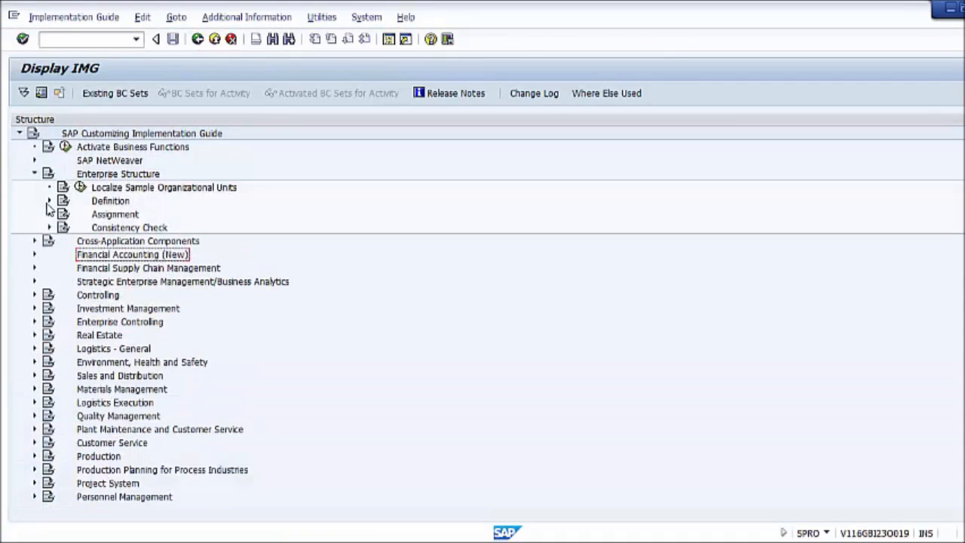
- Open the "Assign shipping point to plant" activity for Logistics Execution under the Enterprise Structure assignments
{"action": "left_click", "coordinate": [34, 173]}
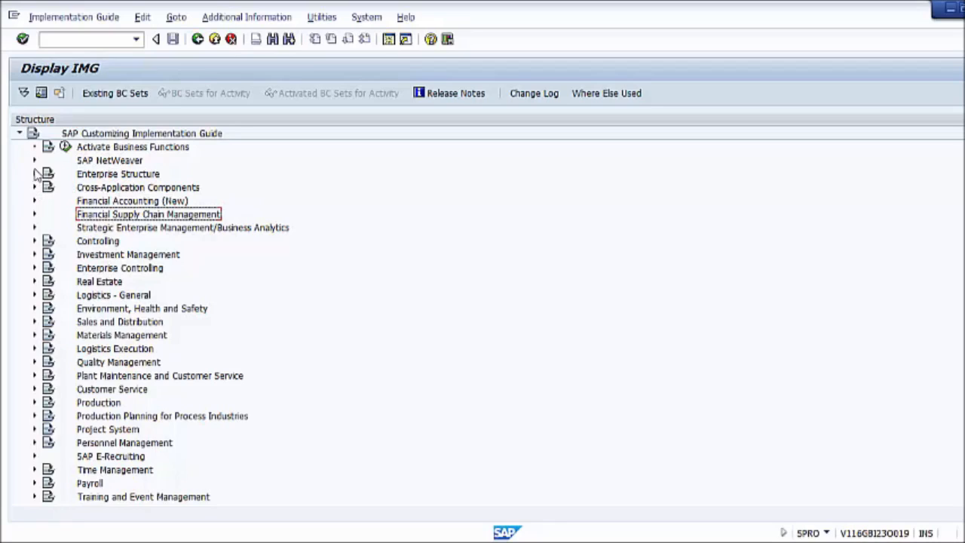
{"action": "left_click", "coordinate": [34, 174]}
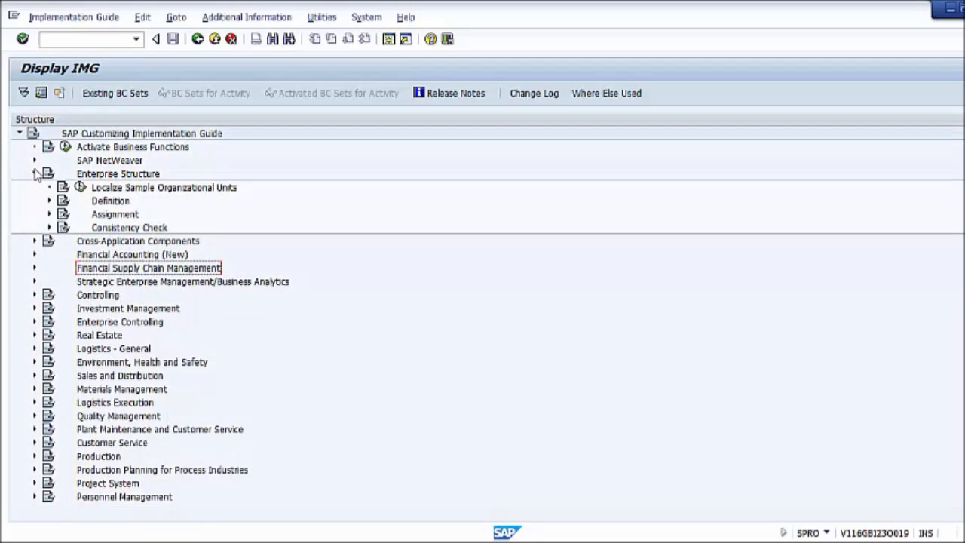
{"action": "left_click", "coordinate": [49, 215]}
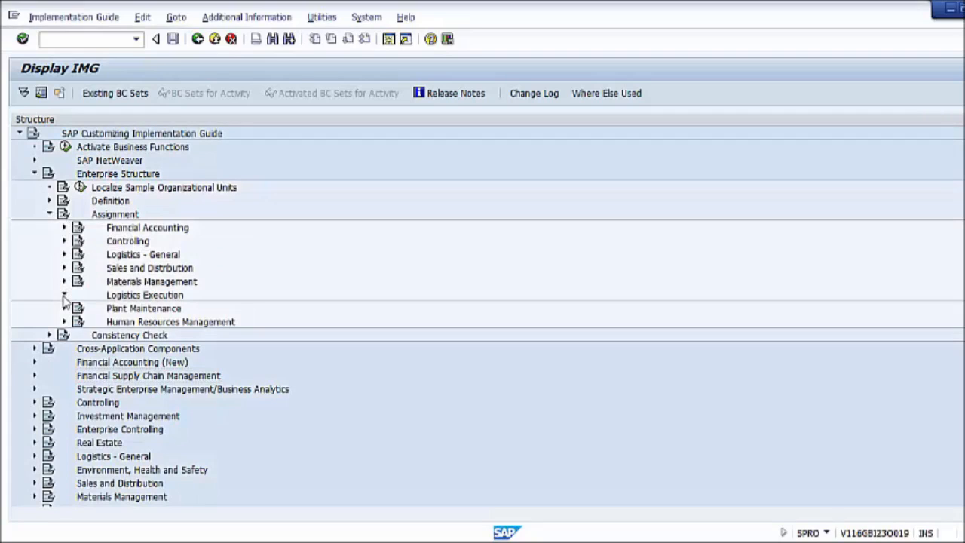
{"action": "left_click", "coordinate": [64, 296]}
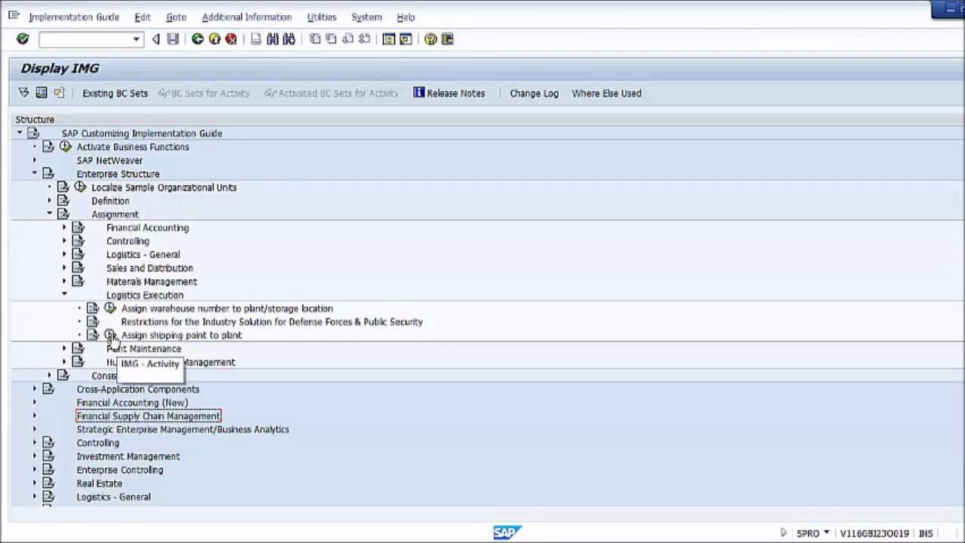
{"action": "left_click", "coordinate": [110, 335]}
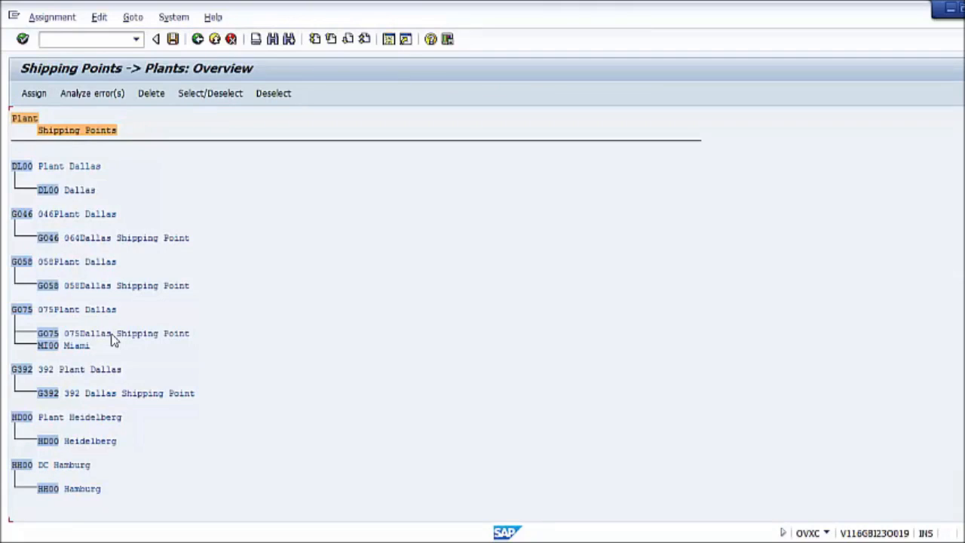
{"action": "key", "text": "alt+a"}
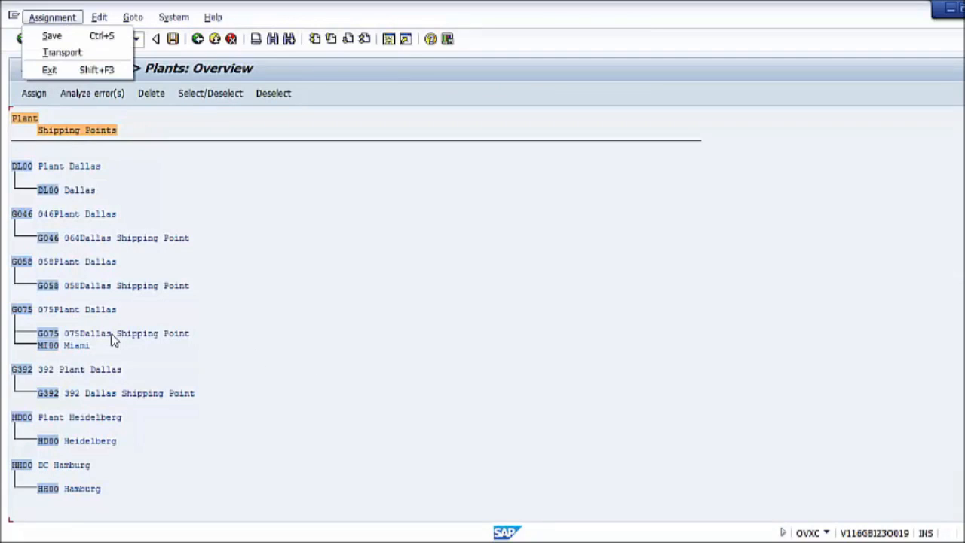
{"action": "key", "text": "Escape"}
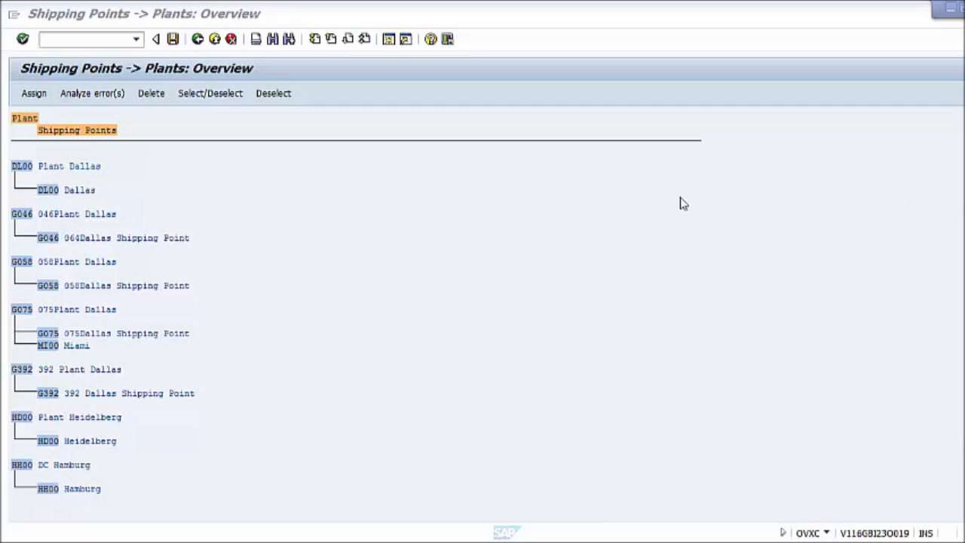
- Examine the existing shipping point assignments through to plant TEST, using plant R060 and its shipping point as an example
{"action": "scroll", "coordinate": [194, 309], "scroll_direction": "down", "scroll_amount": 4}
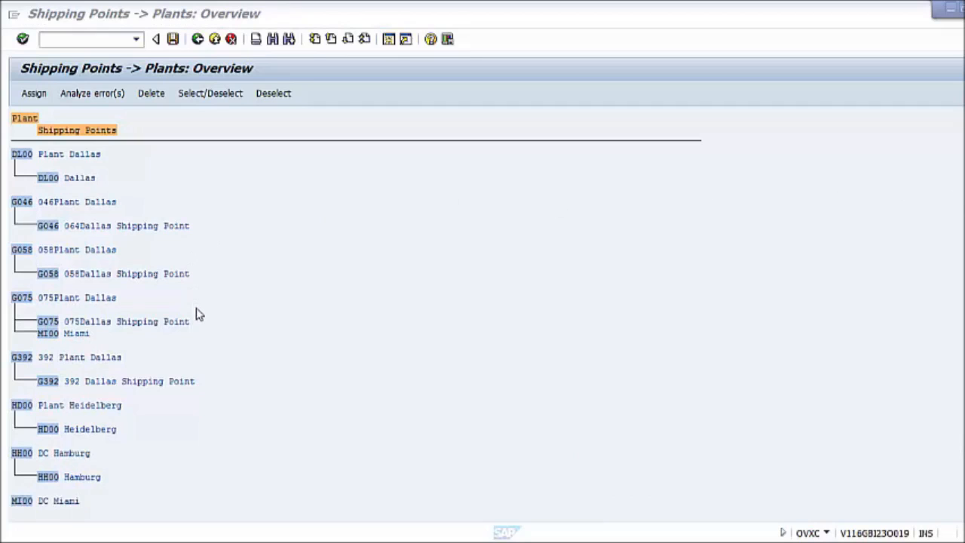
{"action": "scroll", "coordinate": [195, 346], "scroll_direction": "down", "scroll_amount": 3}
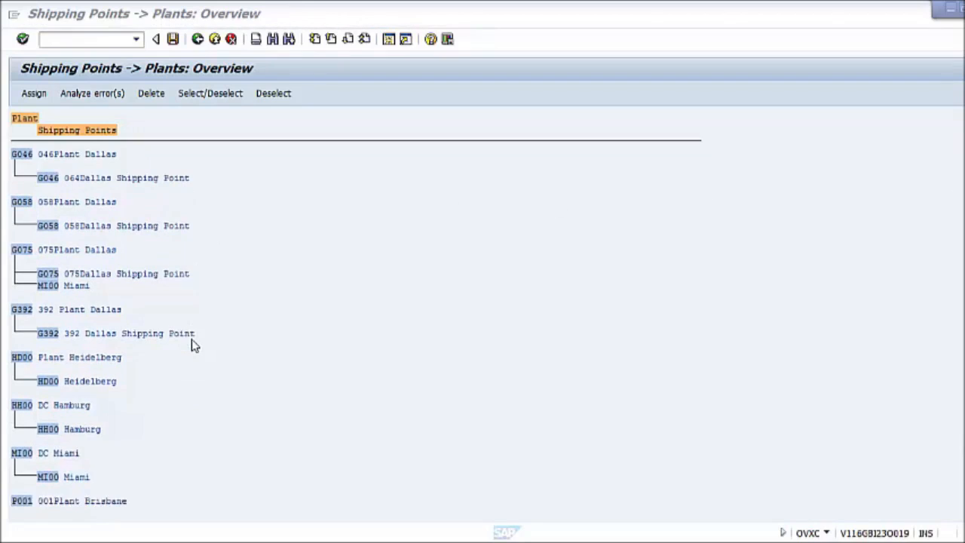
{"action": "scroll", "coordinate": [194, 345], "scroll_direction": "down", "scroll_amount": 2}
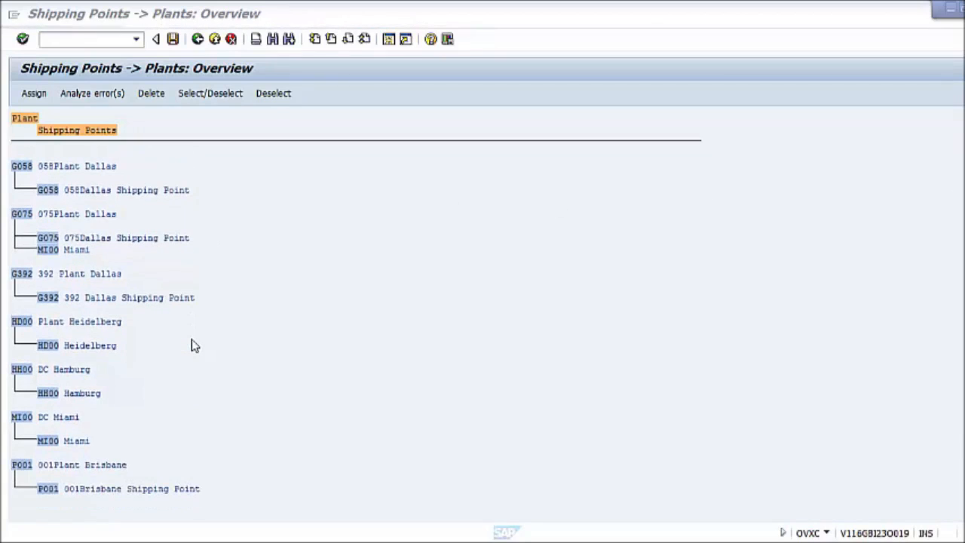
{"action": "scroll", "coordinate": [191, 347], "scroll_direction": "down", "scroll_amount": 4}
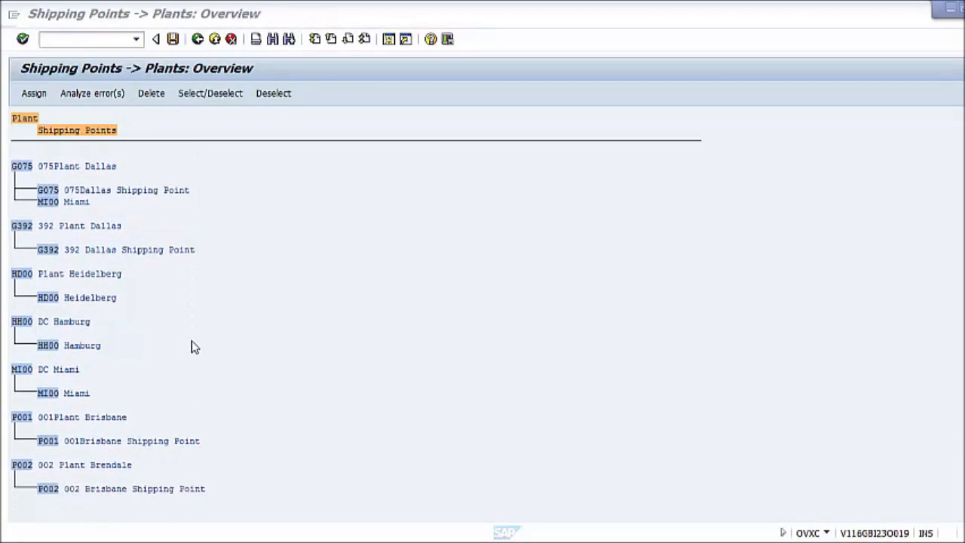
{"action": "scroll", "coordinate": [191, 343], "scroll_direction": "down", "scroll_amount": 4}
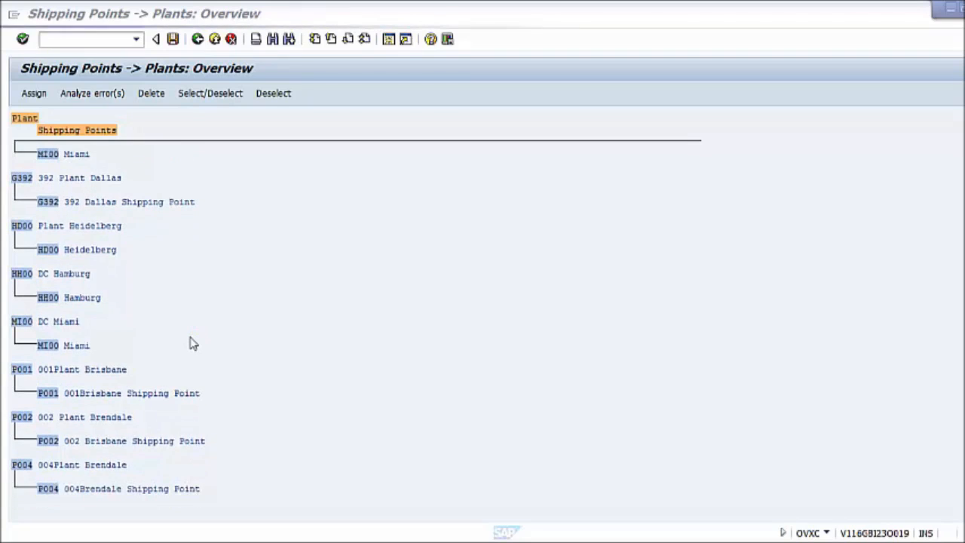
{"action": "scroll", "coordinate": [192, 343], "scroll_direction": "down", "scroll_amount": 4}
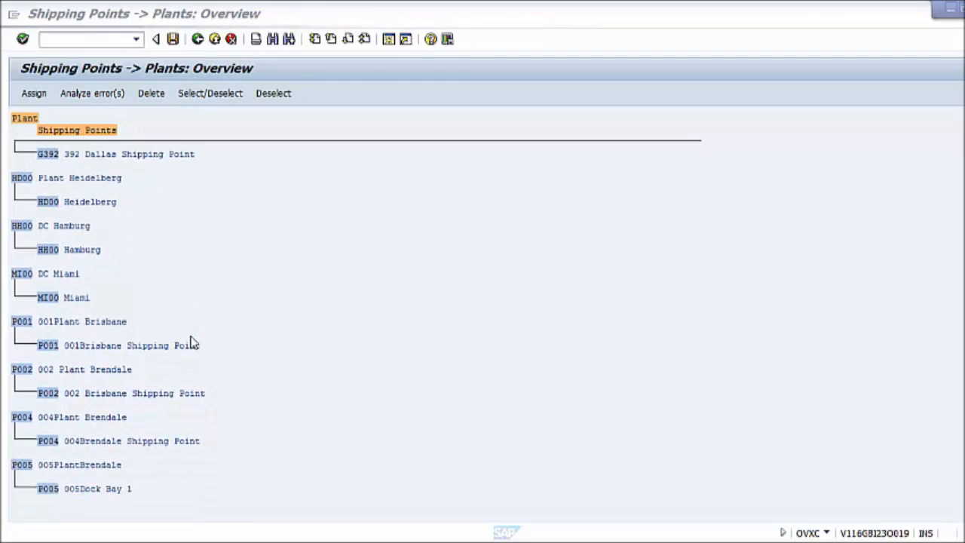
{"action": "scroll", "coordinate": [192, 343], "scroll_direction": "down", "scroll_amount": 3}
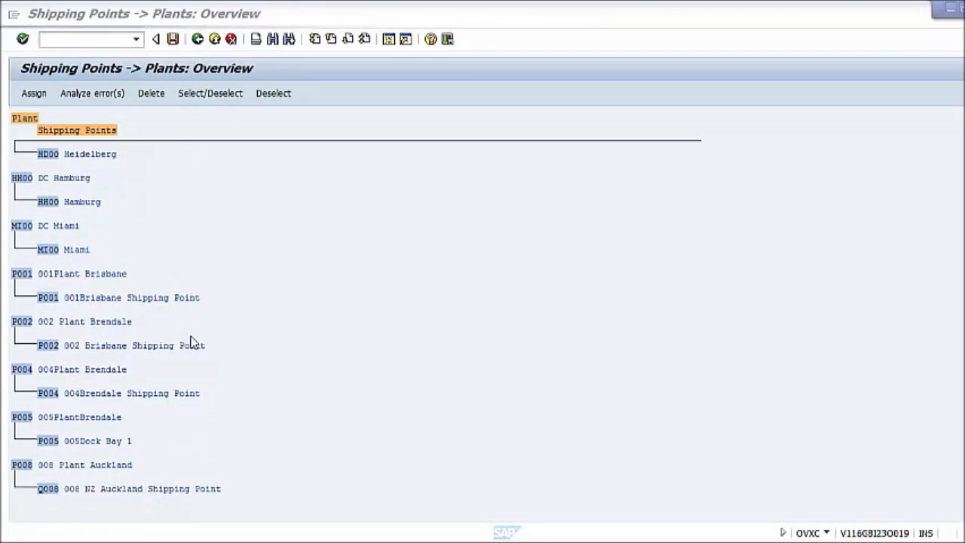
{"action": "scroll", "coordinate": [193, 336], "scroll_direction": "down", "scroll_amount": 3}
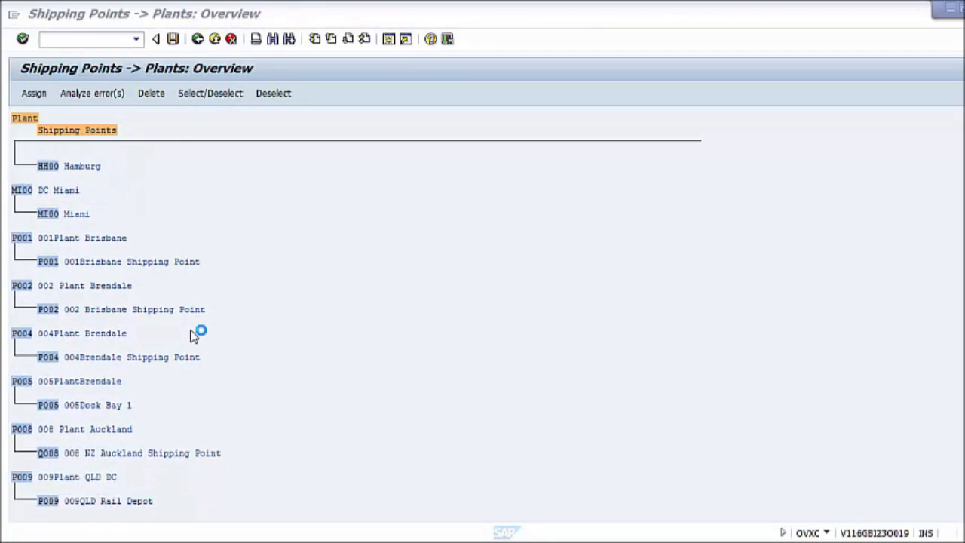
{"action": "scroll", "coordinate": [192, 338], "scroll_direction": "down", "scroll_amount": 4}
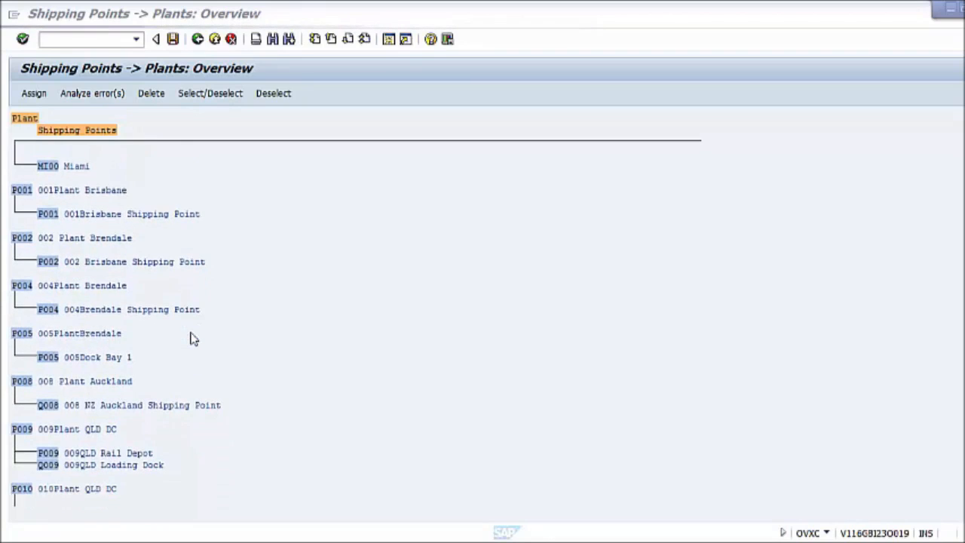
{"action": "scroll", "coordinate": [191, 337], "scroll_direction": "down", "scroll_amount": 2}
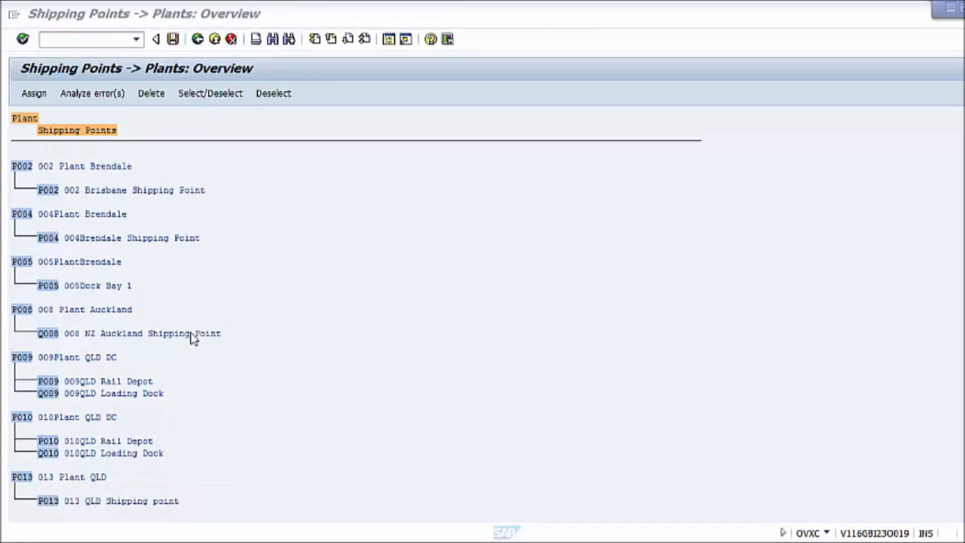
{"action": "scroll", "coordinate": [190, 339], "scroll_direction": "down", "scroll_amount": 2}
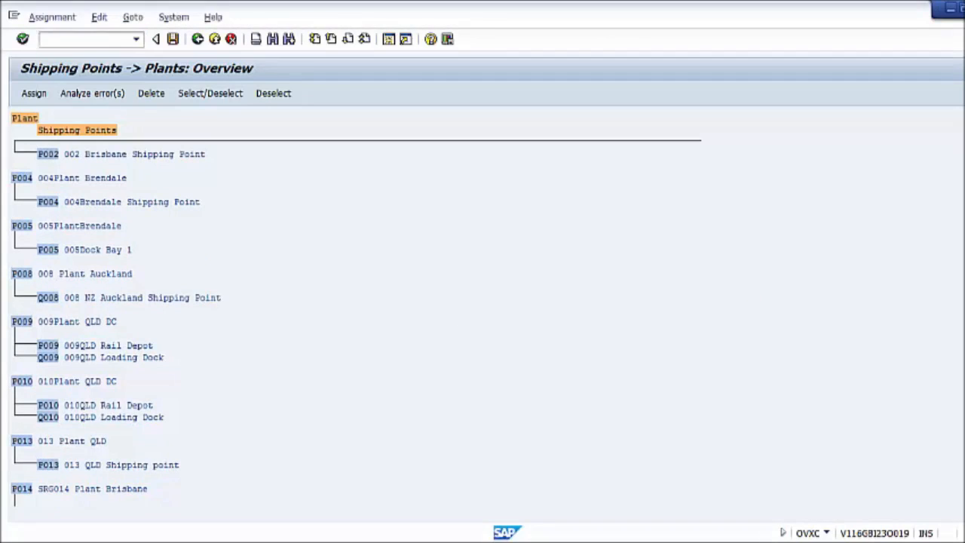
{"action": "key", "text": "ctrl+Page_Down"}
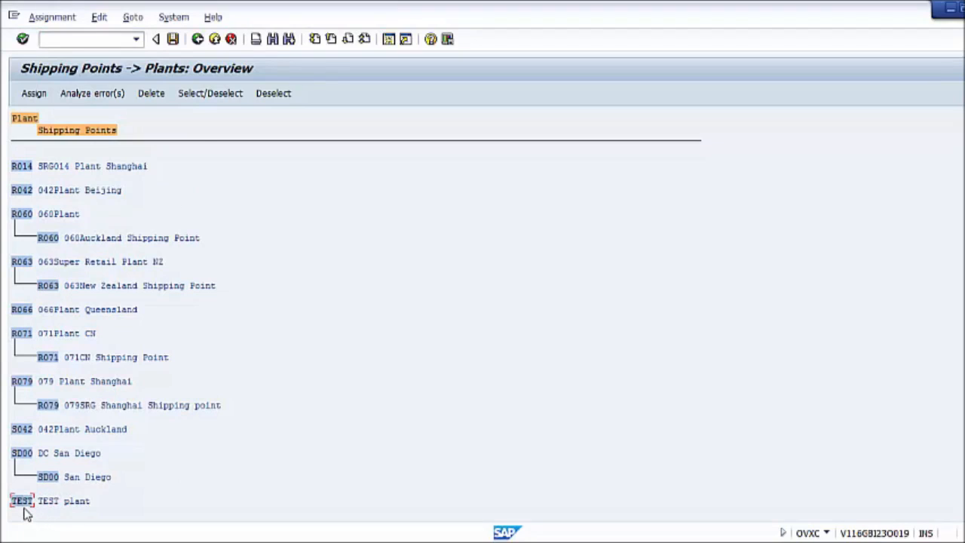
{"action": "left_click", "coordinate": [48, 504]}
{"action": "left_click", "coordinate": [24, 503]}
{"action": "left_click", "coordinate": [22, 216]}
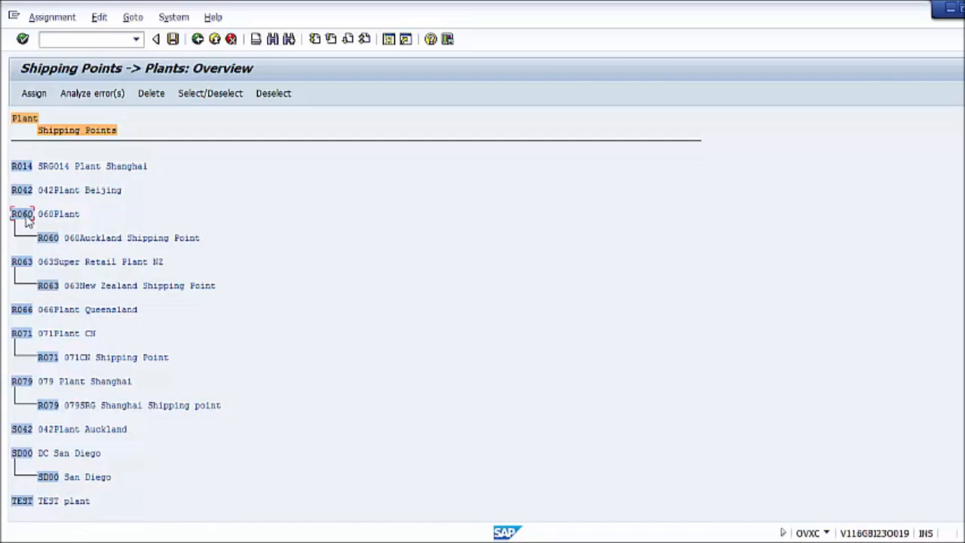
{"action": "left_click", "coordinate": [49, 238]}
- Assign the shipping point TEST (Test shipping point) to plant TEST
{"action": "left_click", "coordinate": [27, 503]}
{"action": "left_click", "coordinate": [39, 98]}
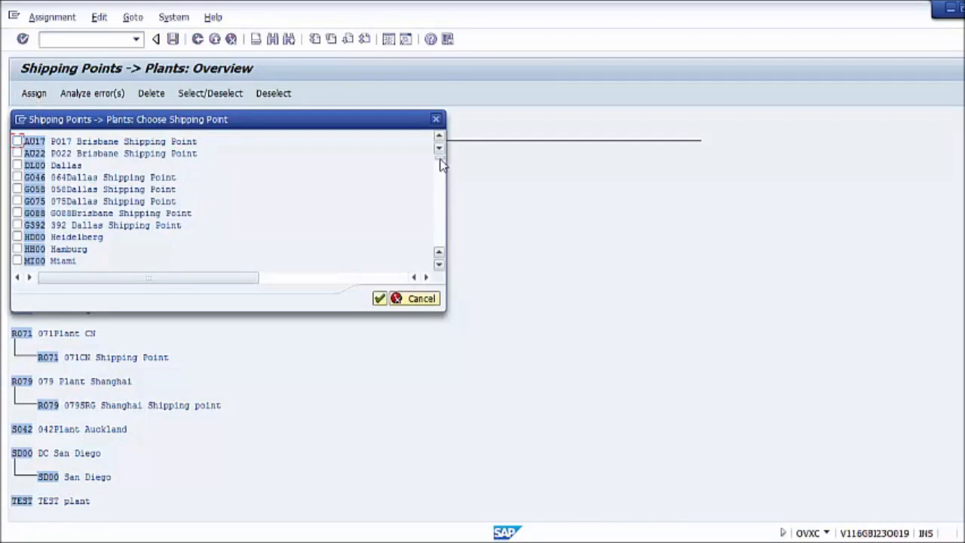
{"action": "left_click_drag", "start_coordinate": [443, 175], "coordinate": [439, 252]}
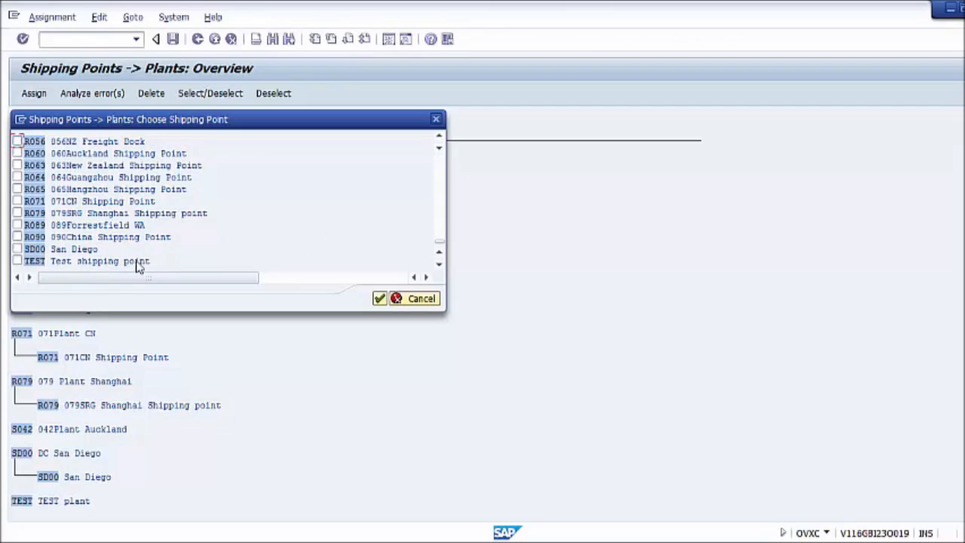
{"action": "left_click", "coordinate": [18, 262]}
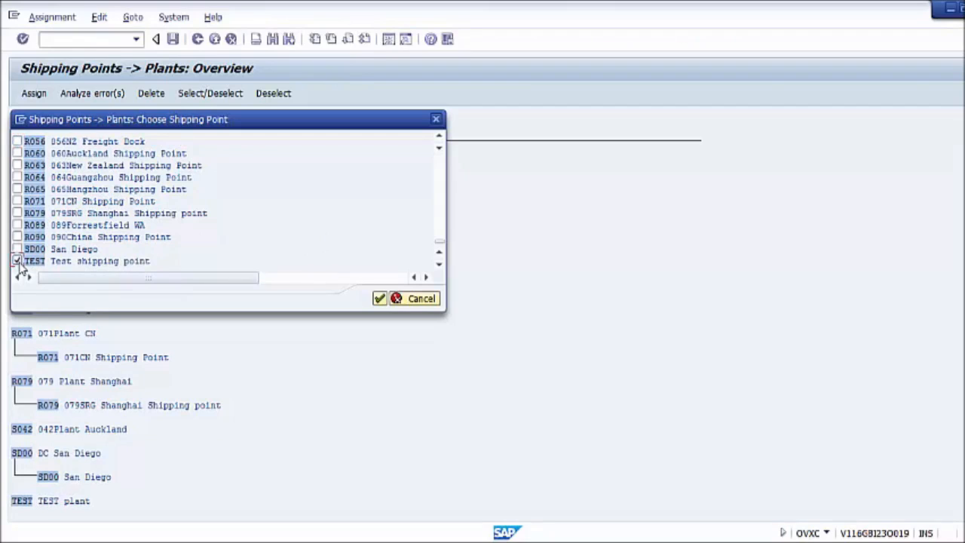
{"action": "left_click", "coordinate": [380, 300]}
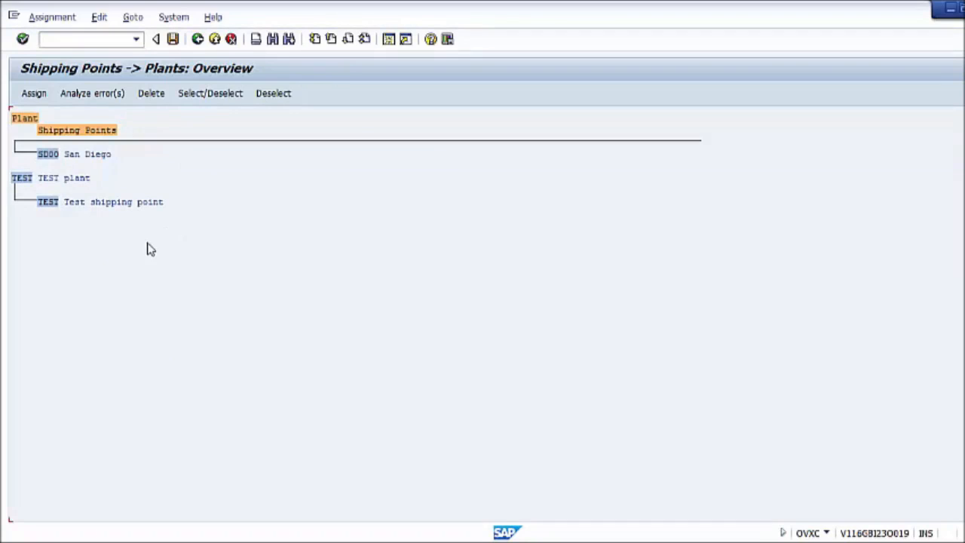
- Save the shipping point assignment of plant TEST and return to the implementation guide
{"action": "left_click", "coordinate": [21, 183]}
{"action": "left_click", "coordinate": [50, 205]}
{"action": "left_click", "coordinate": [174, 39]}
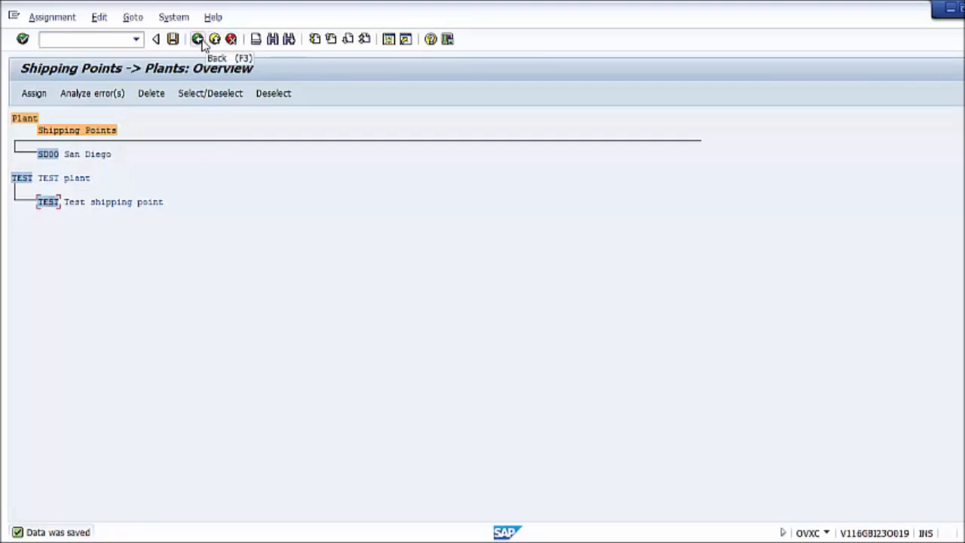
{"action": "left_click", "coordinate": [201, 42]}
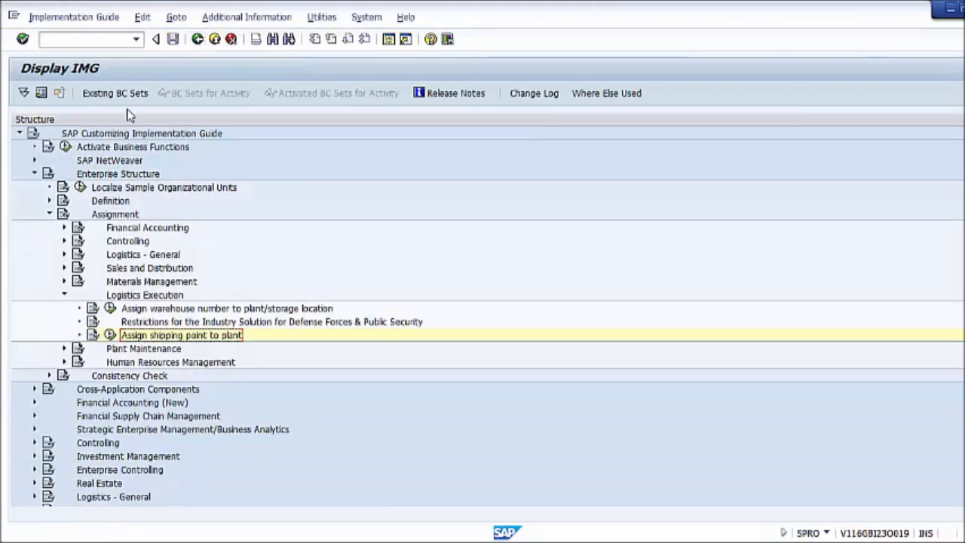
- Open the "Maintain loading point" activity for Logistics Execution under the Enterprise Structure definitions
{"action": "left_click", "coordinate": [49, 214]}
{"action": "left_click", "coordinate": [34, 175]}
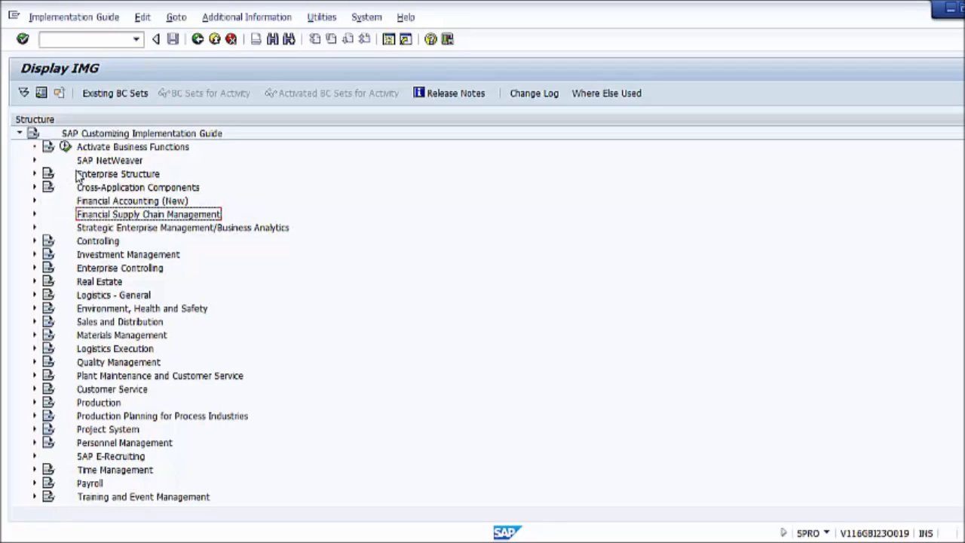
{"action": "left_click", "coordinate": [33, 174]}
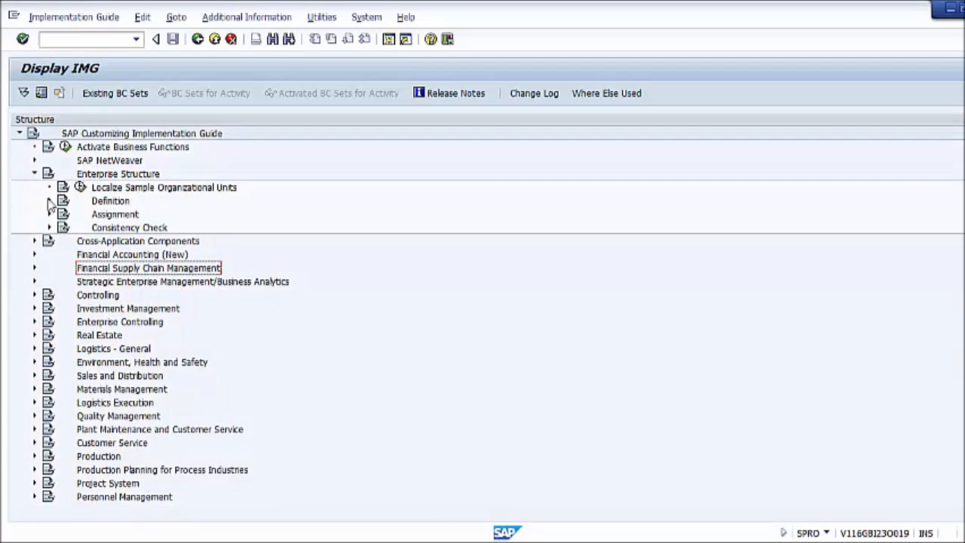
{"action": "left_click", "coordinate": [48, 200]}
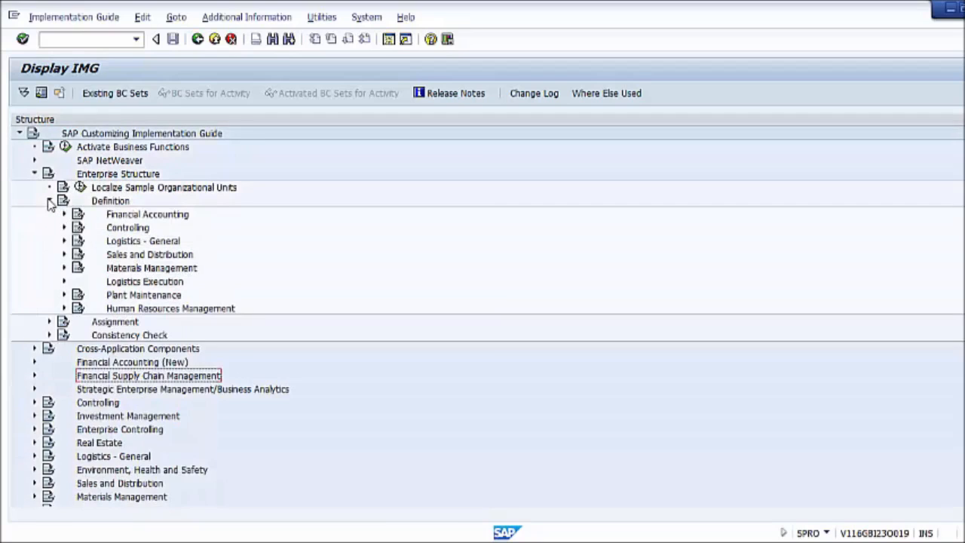
{"action": "left_click", "coordinate": [64, 281]}
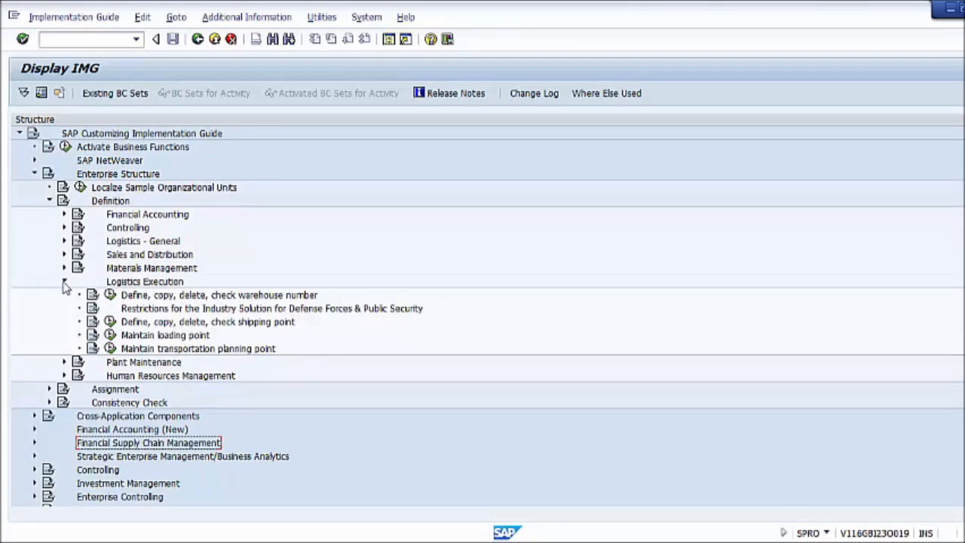
{"action": "left_click", "coordinate": [110, 337]}
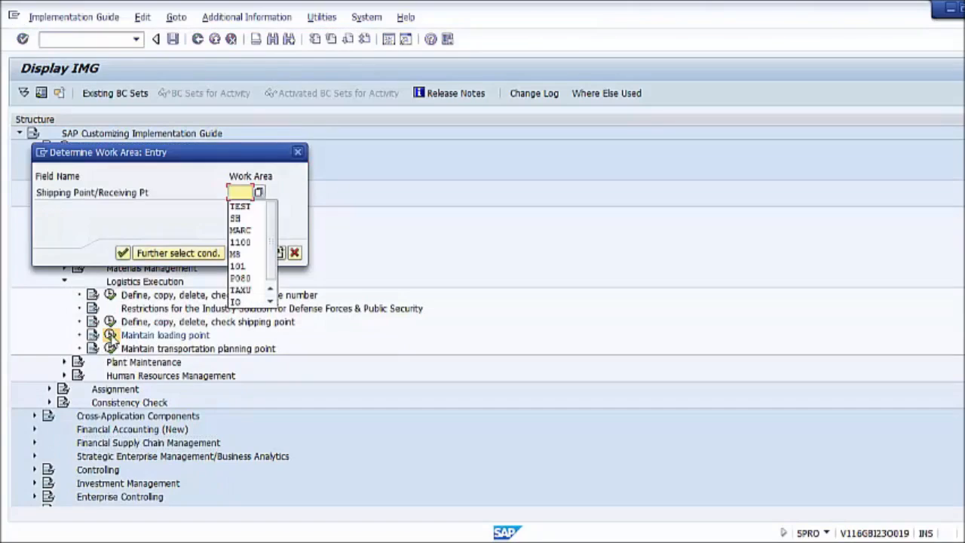
- Set shipping point TEST (Test shipping point) as the work area for maintaining loading points
{"action": "left_click", "coordinate": [102, 216]}
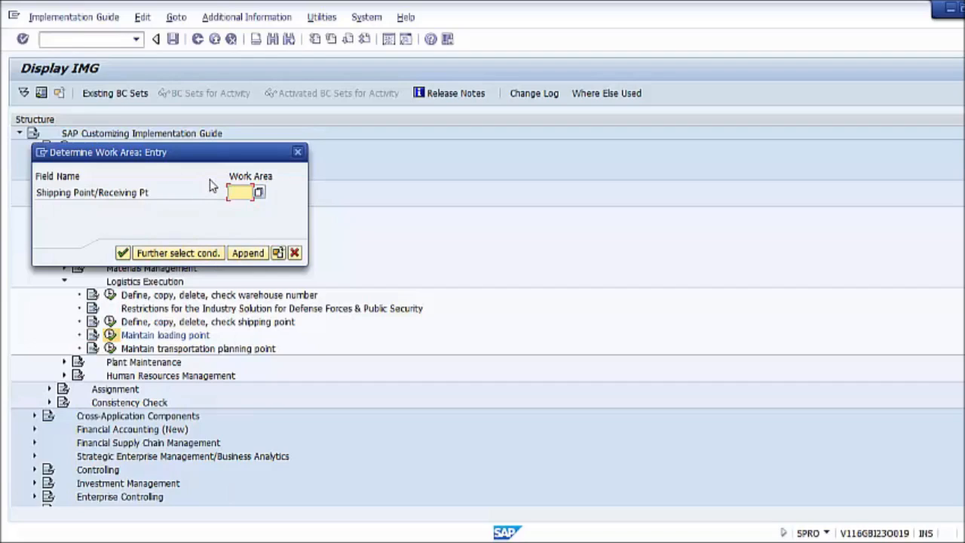
{"action": "left_click", "coordinate": [242, 192]}
{"action": "left_click", "coordinate": [259, 192]}
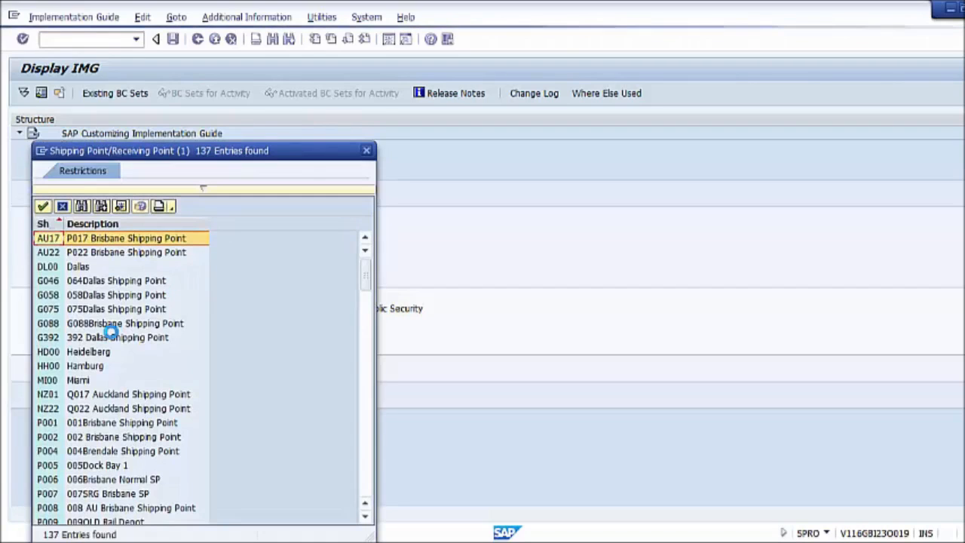
{"action": "scroll", "coordinate": [129, 368], "scroll_direction": "down", "scroll_amount": 20}
{"action": "scroll", "coordinate": [129, 368], "scroll_direction": "down", "scroll_amount": 12}
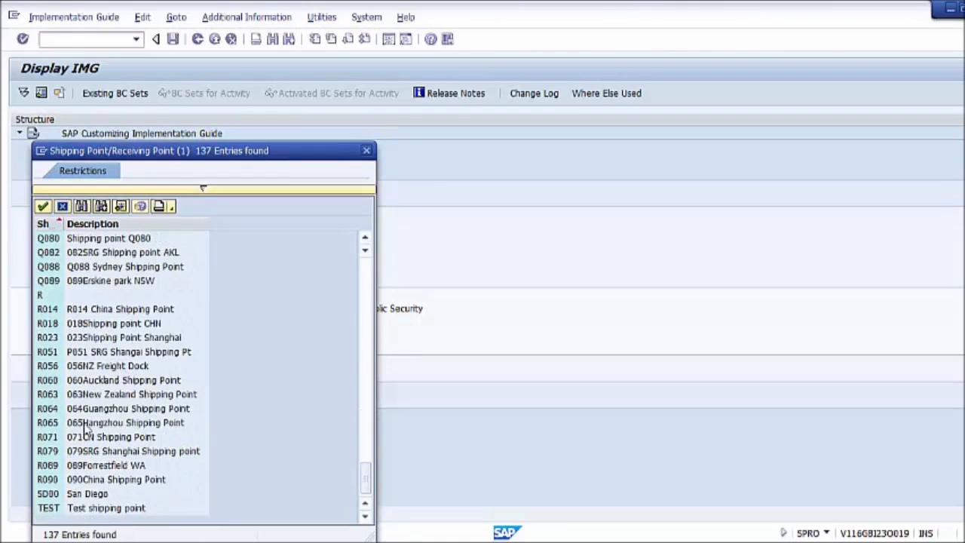
{"action": "double_click", "coordinate": [105, 509]}
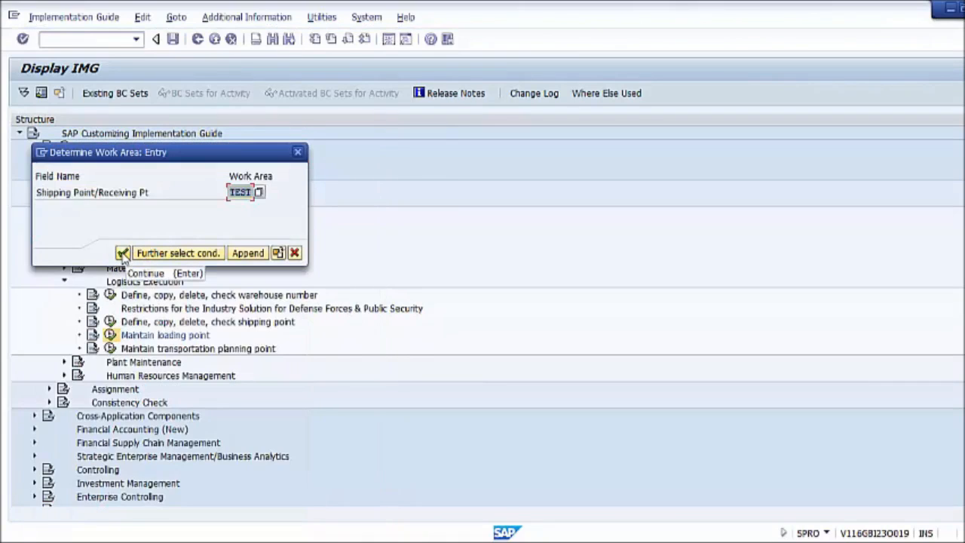
{"action": "left_click", "coordinate": [123, 253]}
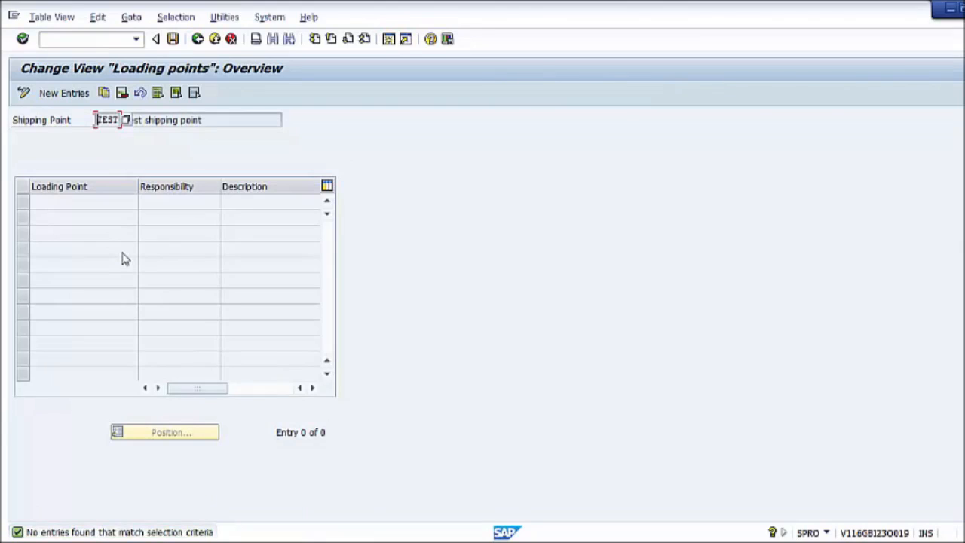
- Create loading point TS with the description "Test loading point" for shipping point TEST and save it
{"action": "left_click", "coordinate": [72, 95]}
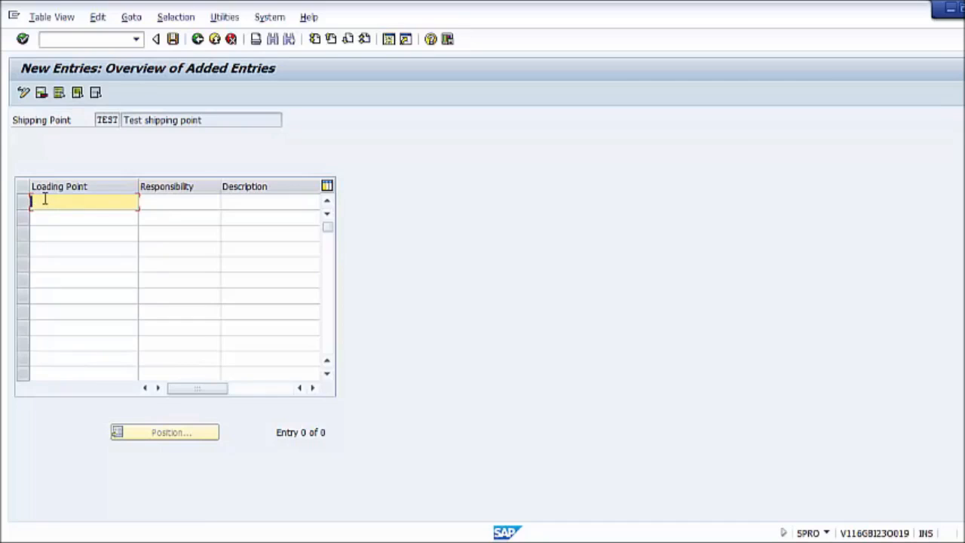
{"action": "type", "text": "TS"}
{"action": "left_click", "coordinate": [247, 203]}
{"action": "type", "text": "Ts"}
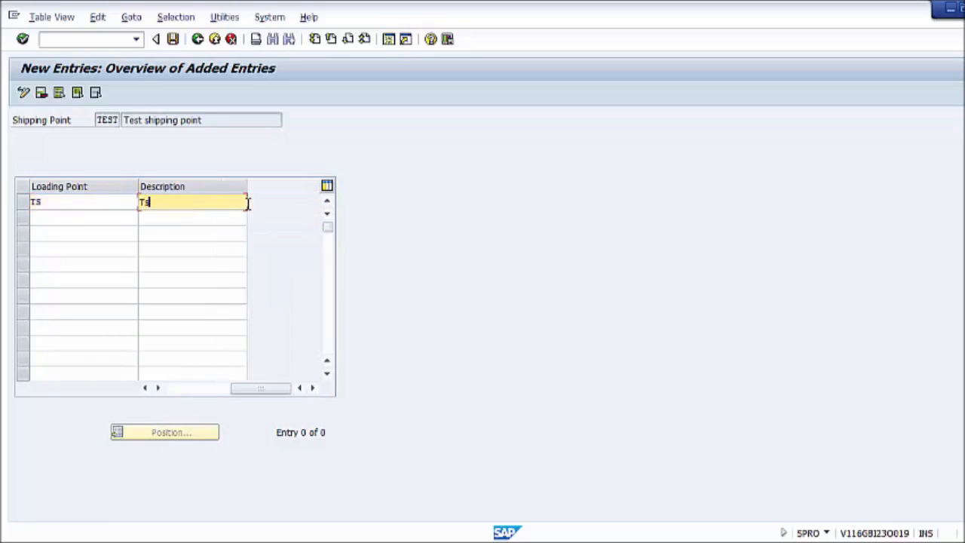
{"action": "type", "text": "st loading point"}
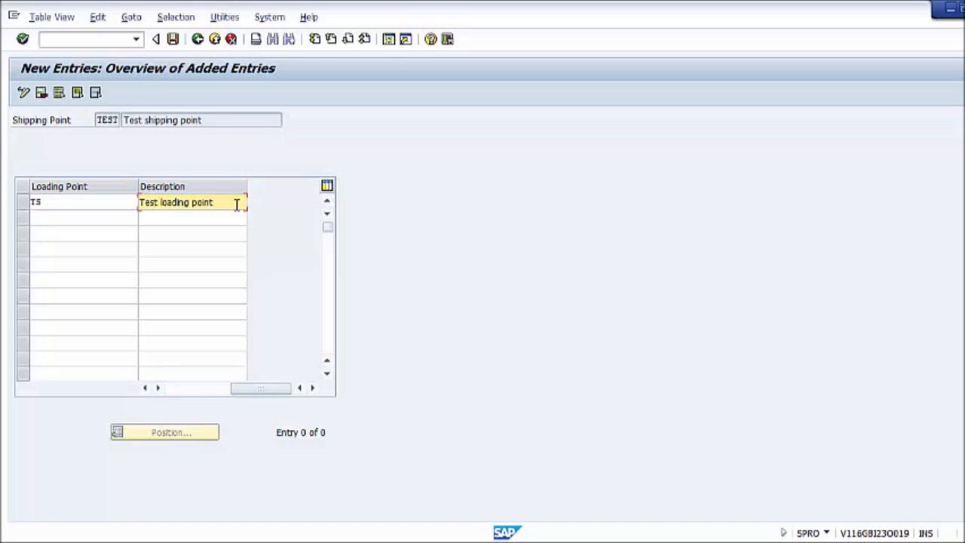
{"action": "key", "text": "Return"}
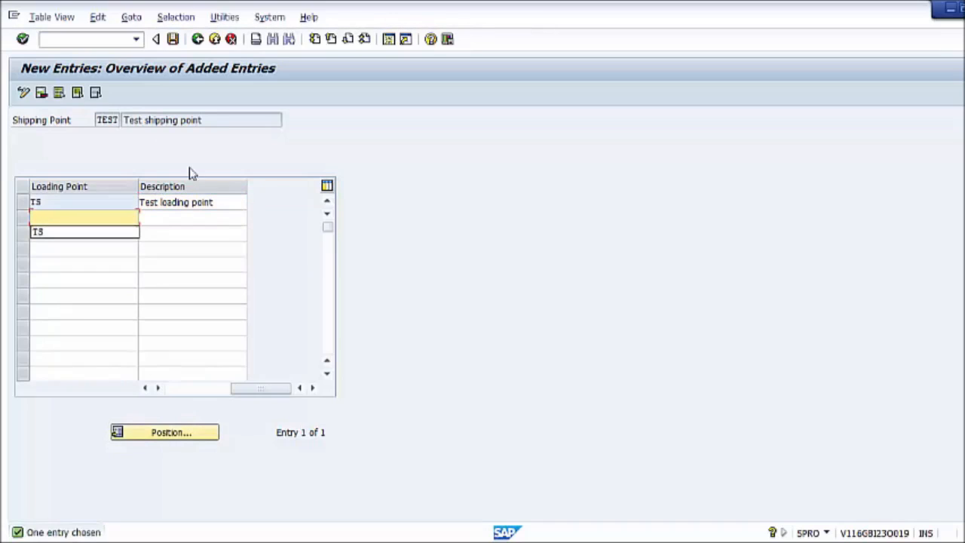
{"action": "left_click", "coordinate": [172, 42]}
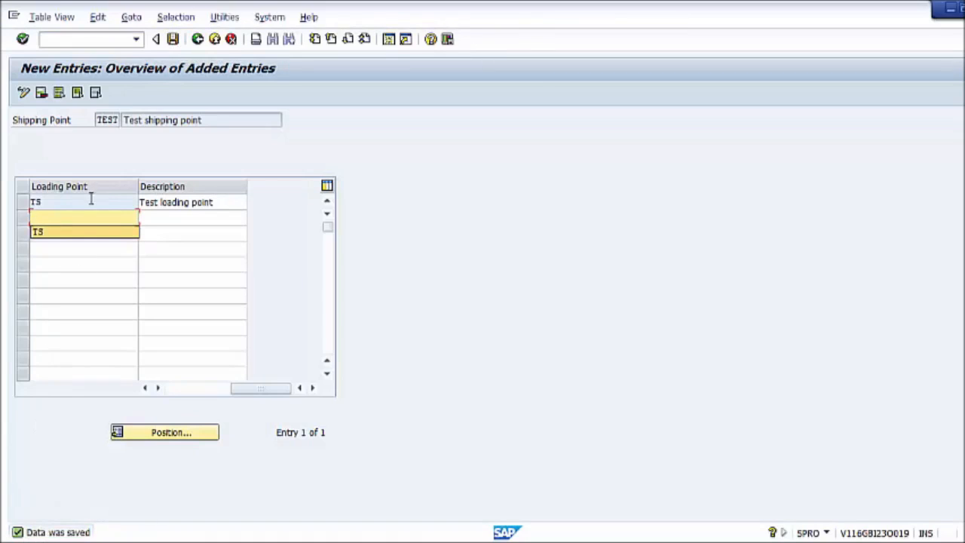
- Leave the loading point entries and exit customizing to the SAP Easy Access screen
{"action": "left_click", "coordinate": [43, 203]}
{"action": "left_click_drag", "start_coordinate": [53, 204], "coordinate": [22, 201]}
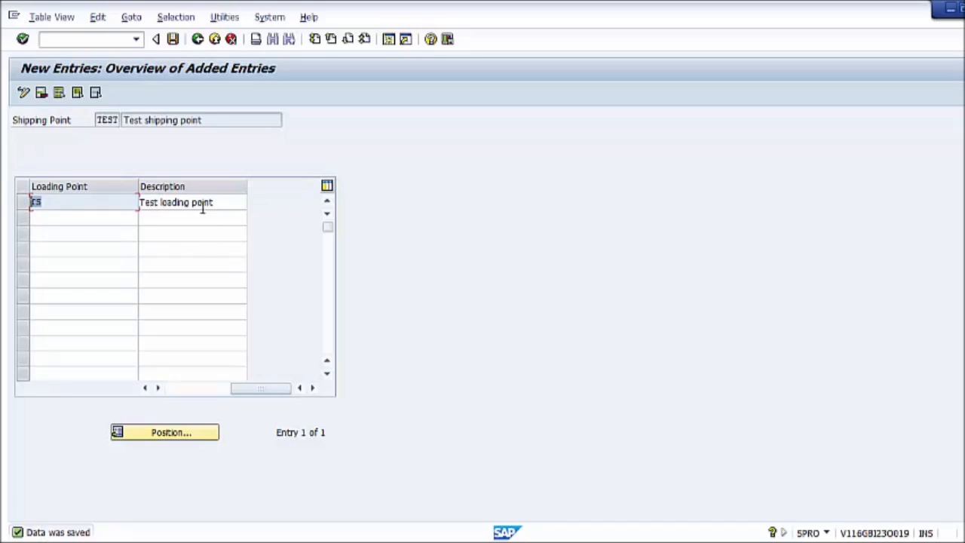
{"action": "left_click", "coordinate": [216, 39]}
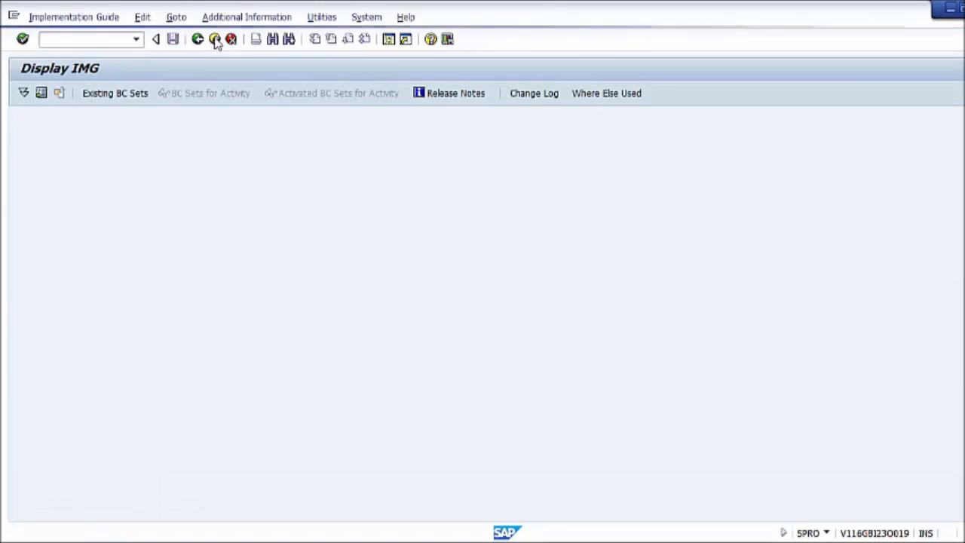
{"action": "left_click", "coordinate": [216, 39]}
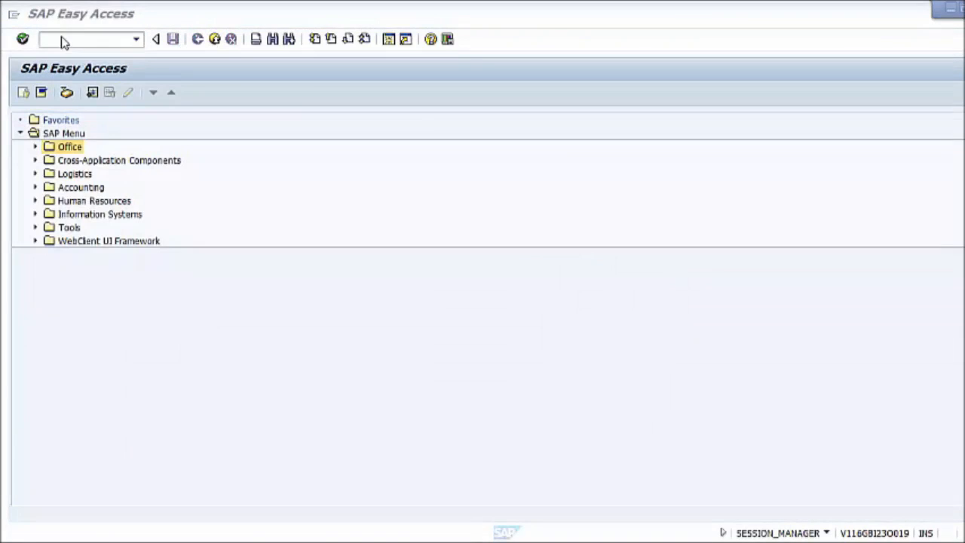
- Start transaction SPRO and display the SAP Reference IMG
{"action": "left_click", "coordinate": [62, 39]}
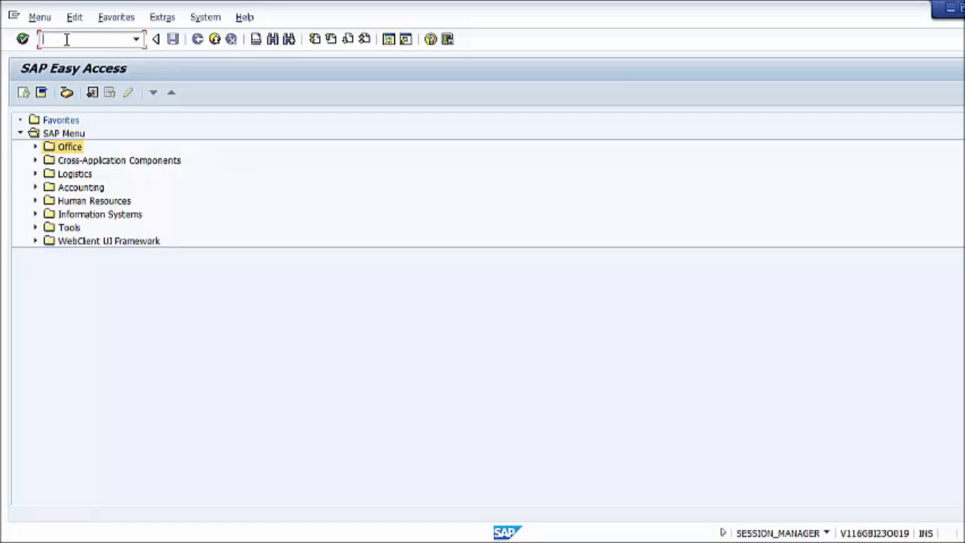
{"action": "type", "text": "spro"}
{"action": "key", "text": "Return"}
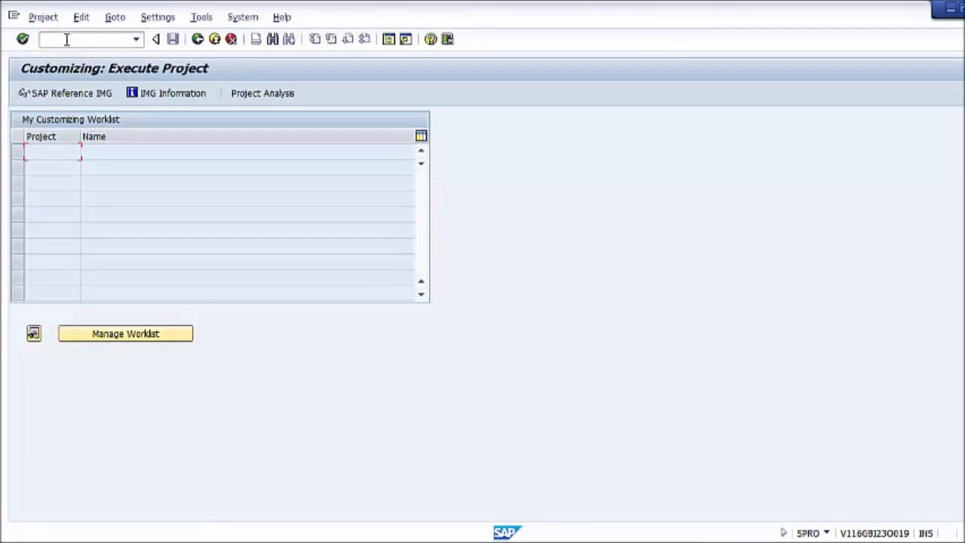
{"action": "left_click", "coordinate": [73, 95]}
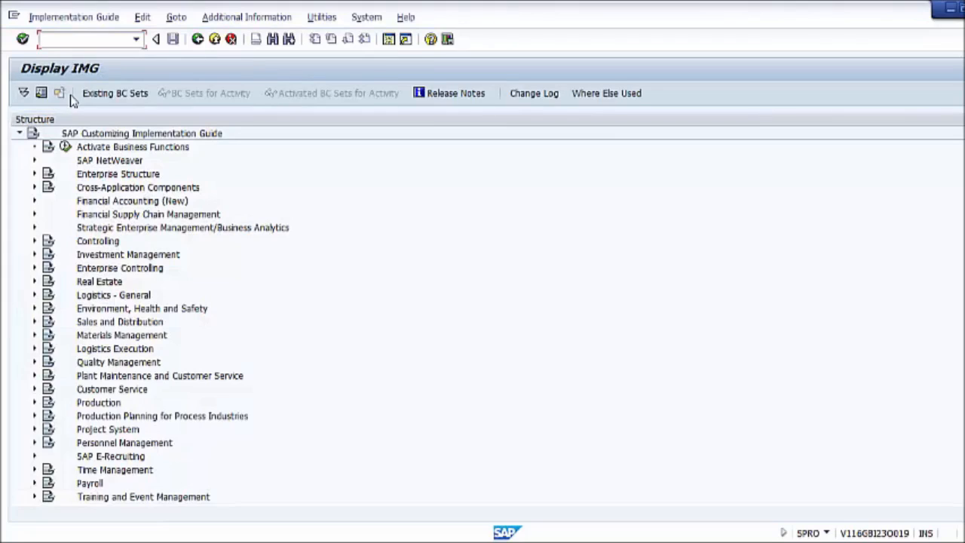
- Open the "Maintain transportation planning point" activity for Logistics Execution under the Enterprise Structure definitions
{"action": "left_click", "coordinate": [33, 174]}
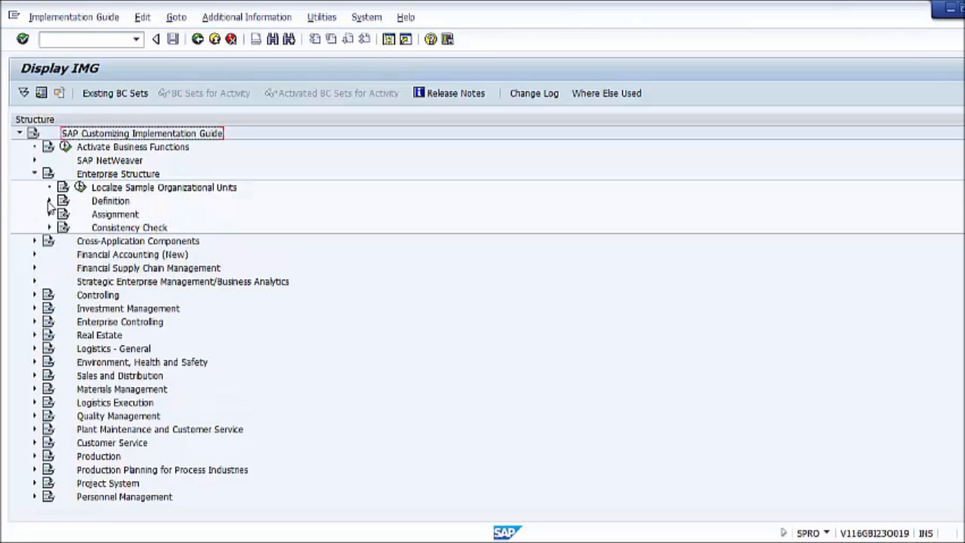
{"action": "left_click", "coordinate": [49, 201]}
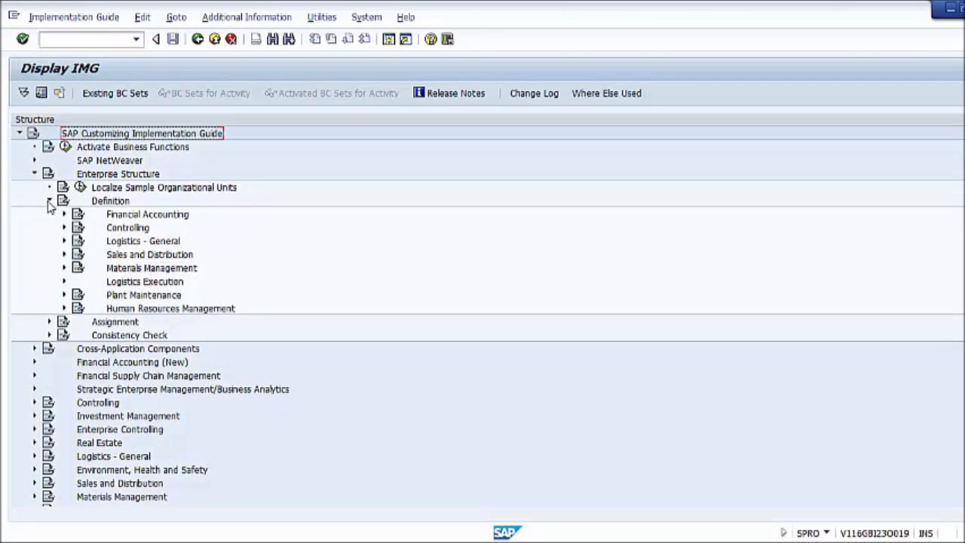
{"action": "left_click", "coordinate": [64, 284]}
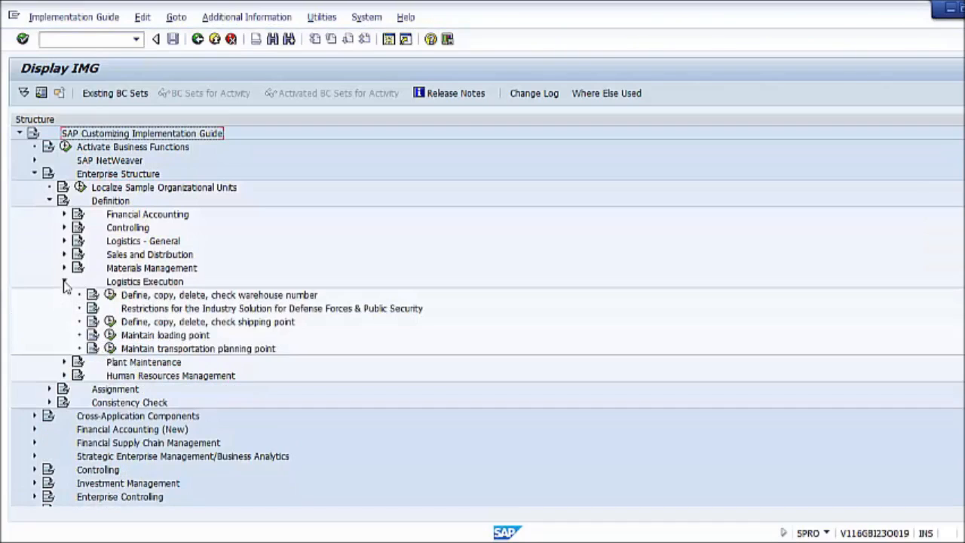
{"action": "left_click", "coordinate": [110, 349]}
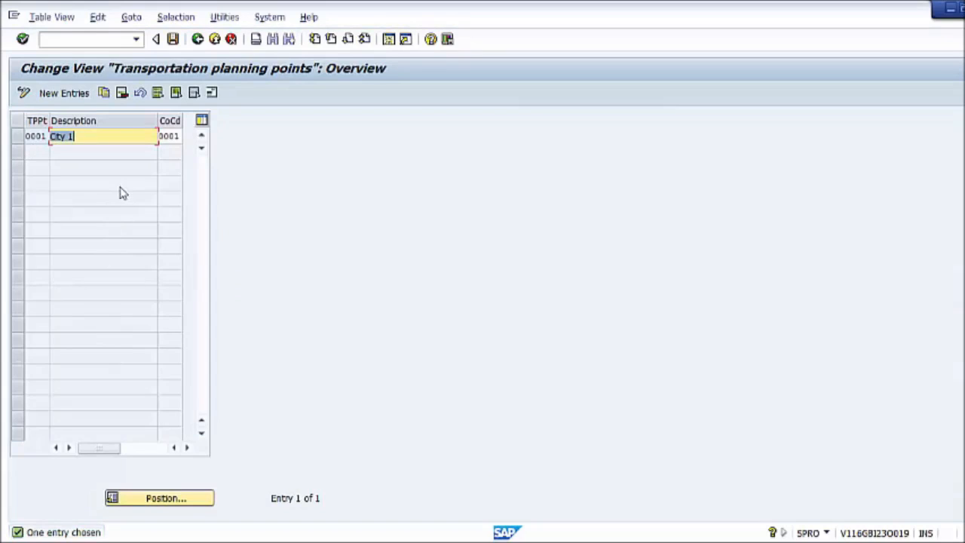
- Add a new transportation planning point TEST with the description "Test TR Pl point" and proceed to its address
{"action": "left_click", "coordinate": [71, 94]}
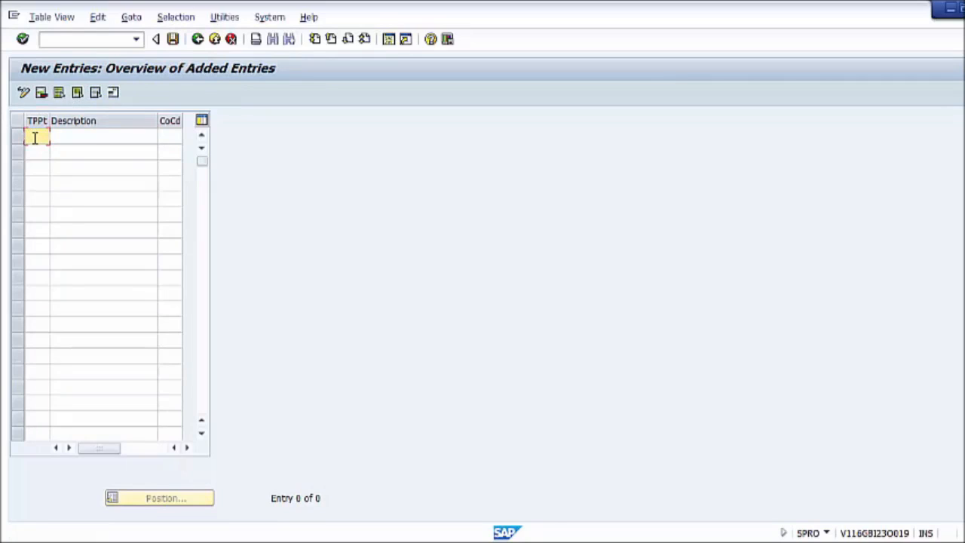
{"action": "type", "text": "T"}
{"action": "type", "text": "P01"}
{"action": "left_click", "coordinate": [78, 136]}
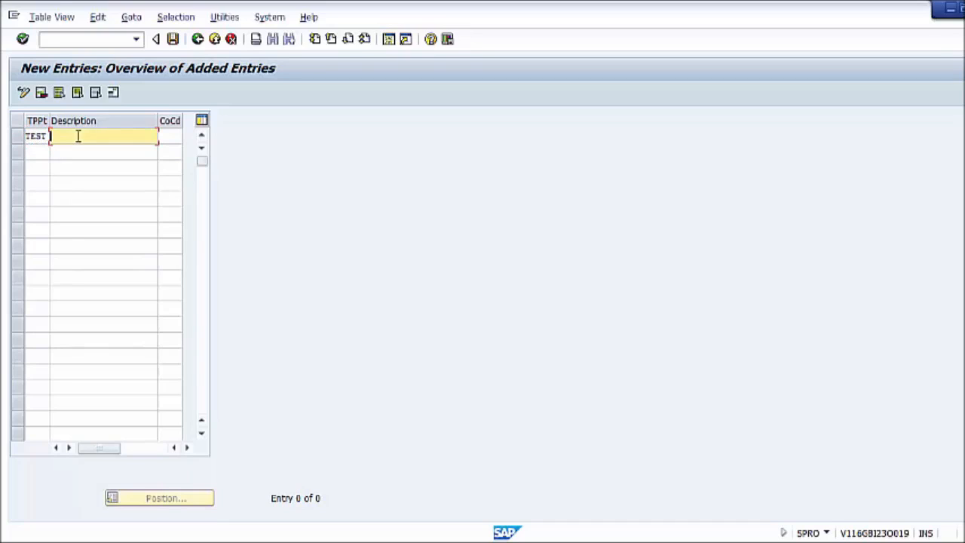
{"action": "type", "text": "Test"}
{"action": "type", "text": " Te"}
{"action": "type", "text": " P"}
{"action": "type", "text": "l point"}
{"action": "key", "text": "Return"}
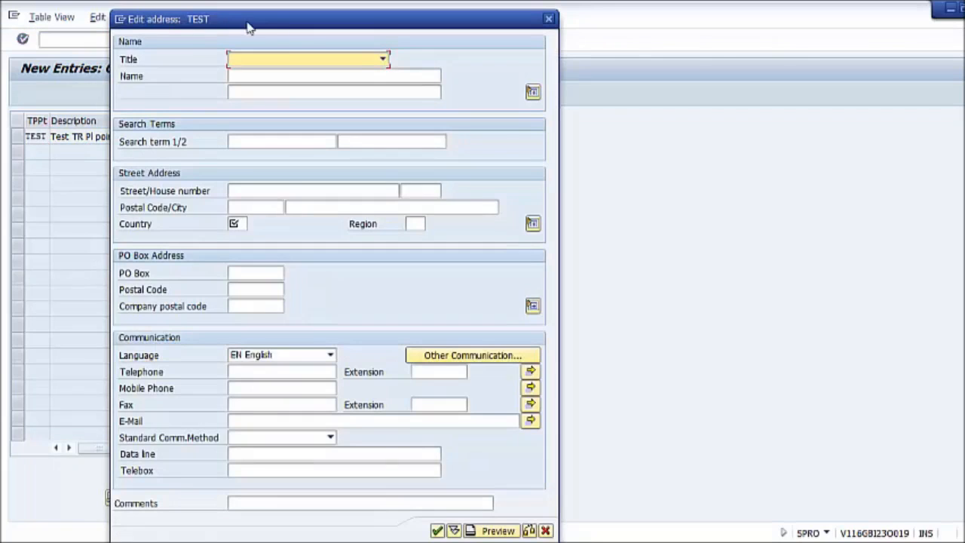
- Enter the name "TEST Transportation planning point" and the first search term TEST in the planning point's address
{"action": "left_click_drag", "start_coordinate": [248, 25], "coordinate": [470, 26]}
{"action": "left_click", "coordinate": [469, 75]}
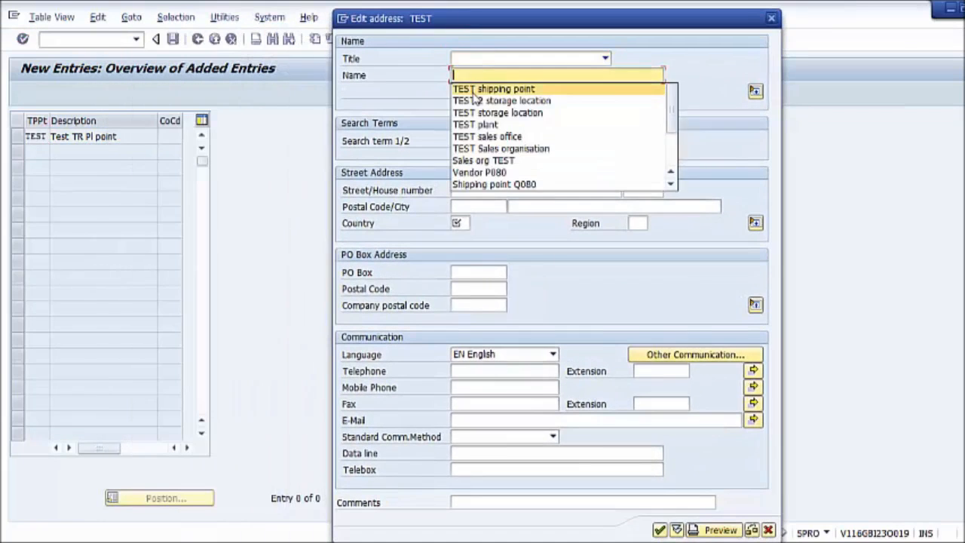
{"action": "left_click", "coordinate": [469, 76]}
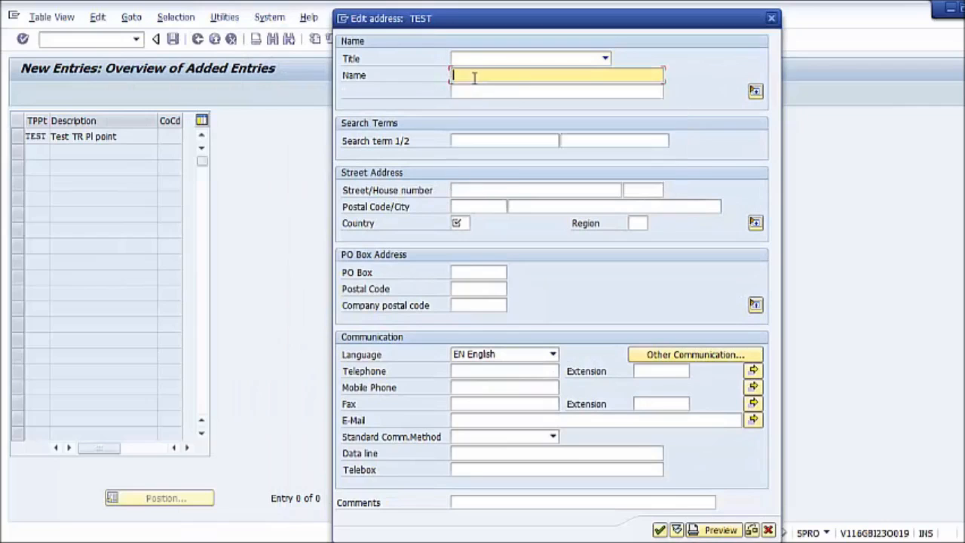
{"action": "type", "text": "TEST Tr"}
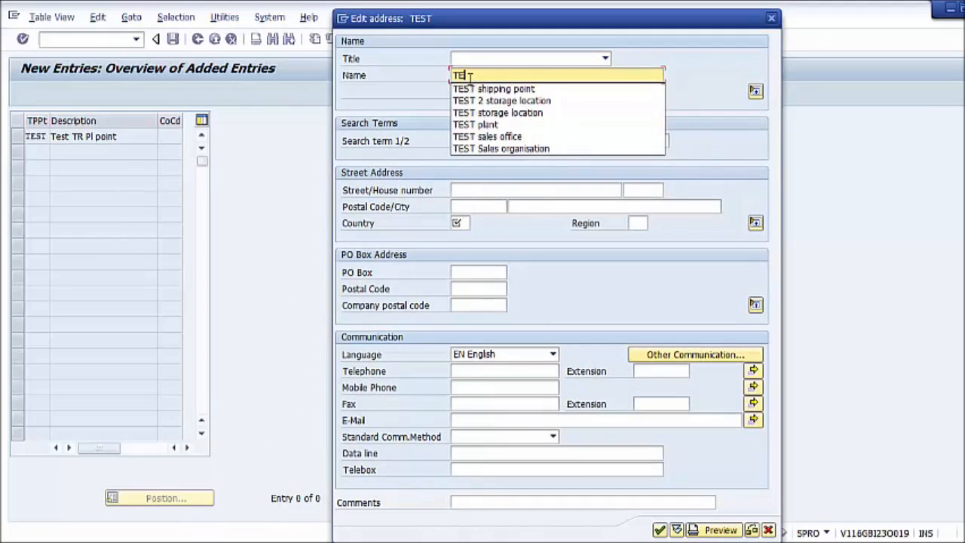
{"action": "type", "text": "anspo"}
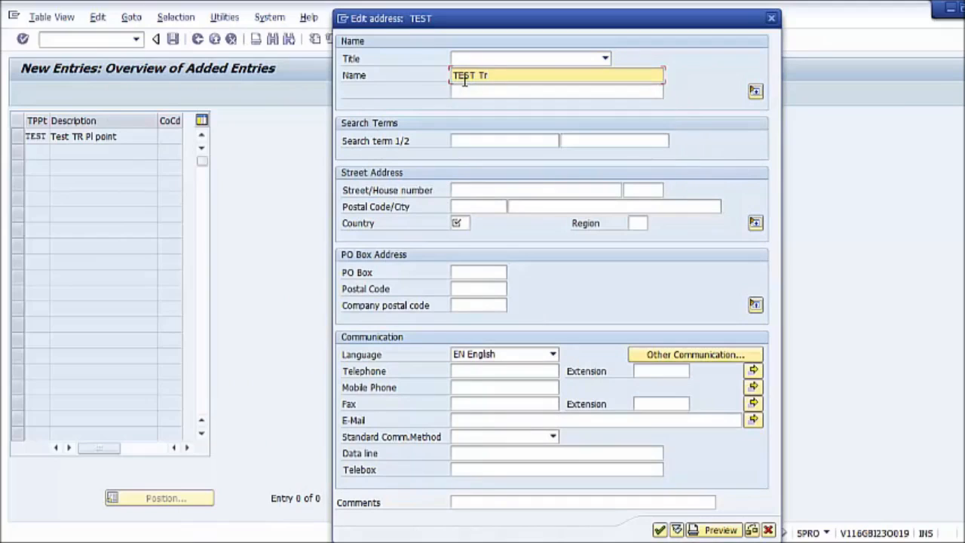
{"action": "type", "text": "rt"}
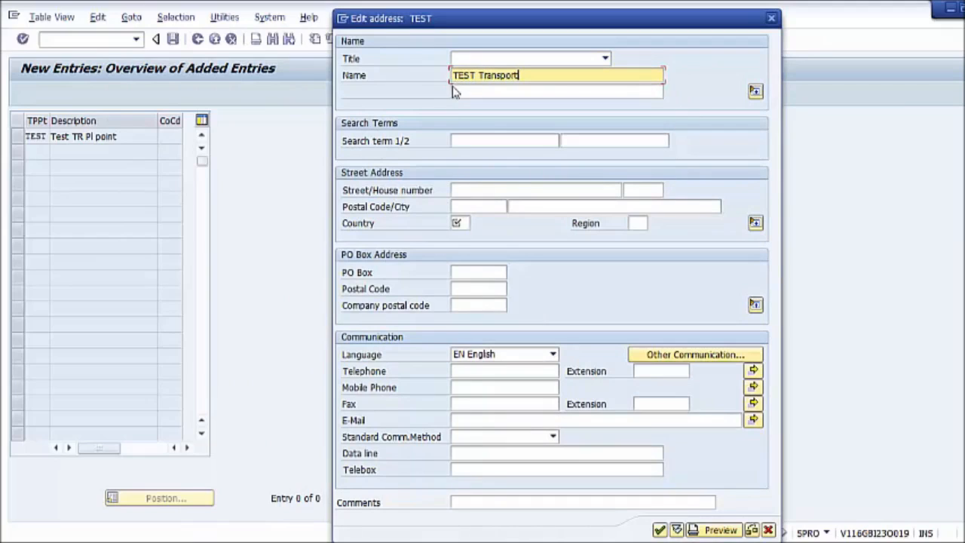
{"action": "type", "text": "ation planning"}
{"action": "type", "text": "poi"}
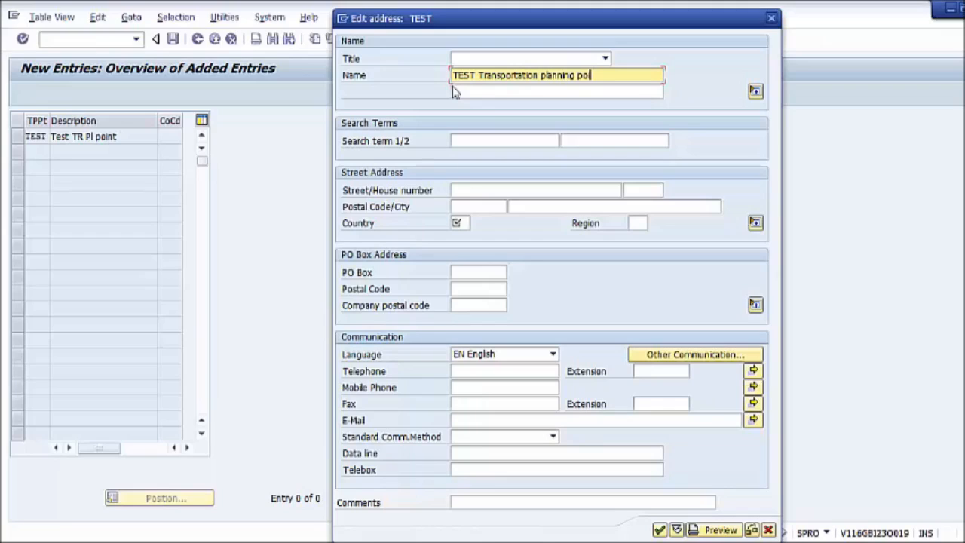
{"action": "type", "text": "nt"}
{"action": "left_click", "coordinate": [457, 141]}
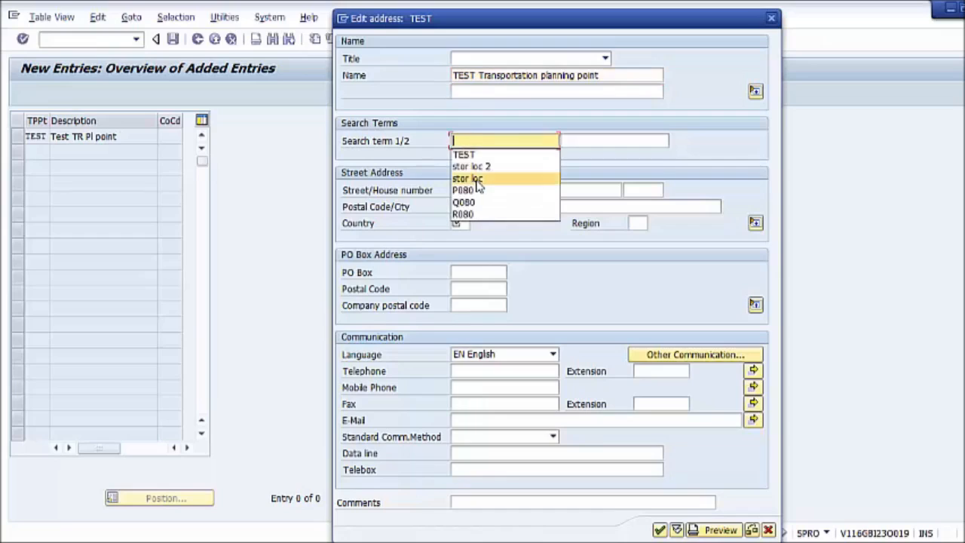
{"action": "left_click", "coordinate": [457, 141]}
{"action": "type", "text": "TEST"}
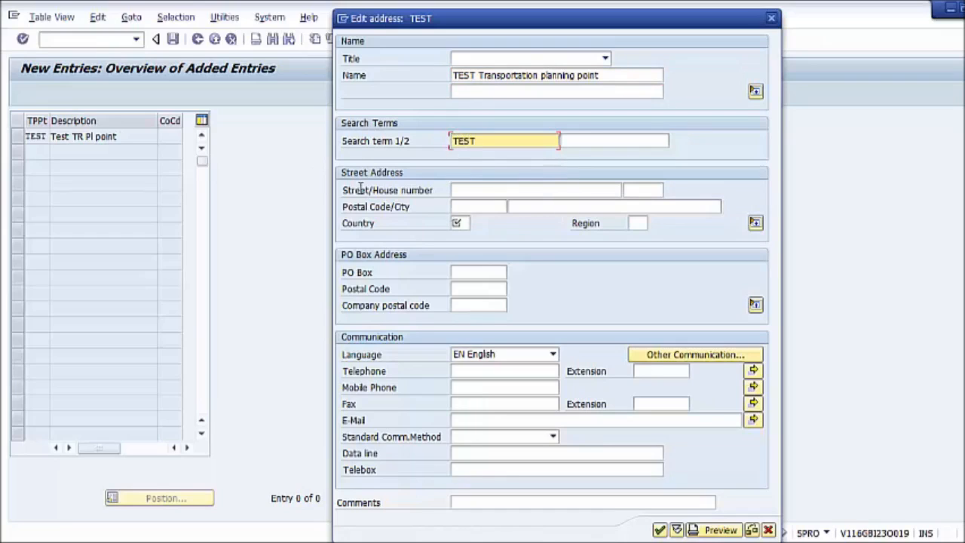
- Enter the street, house number and postal code in the planning point's address
{"action": "left_click", "coordinate": [473, 190]}
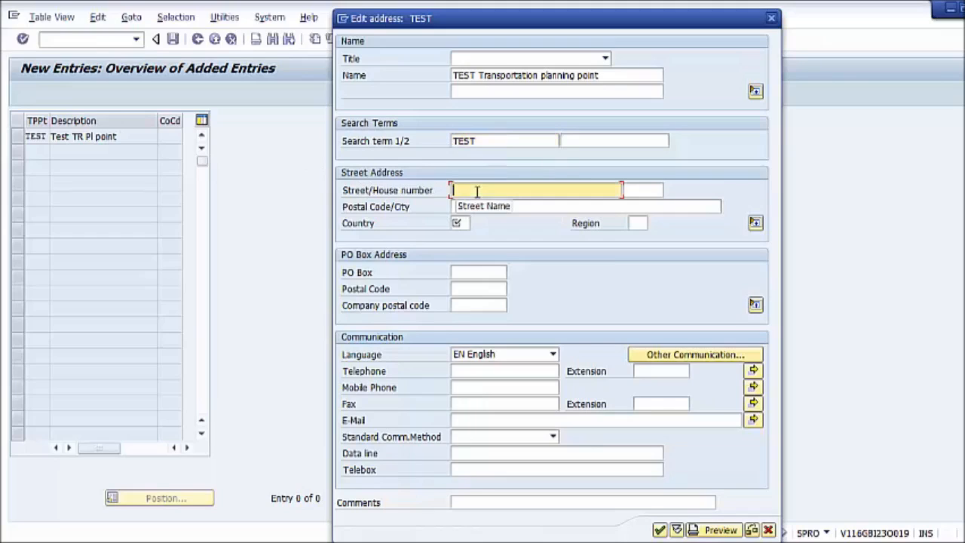
{"action": "type", "text": "Main"}
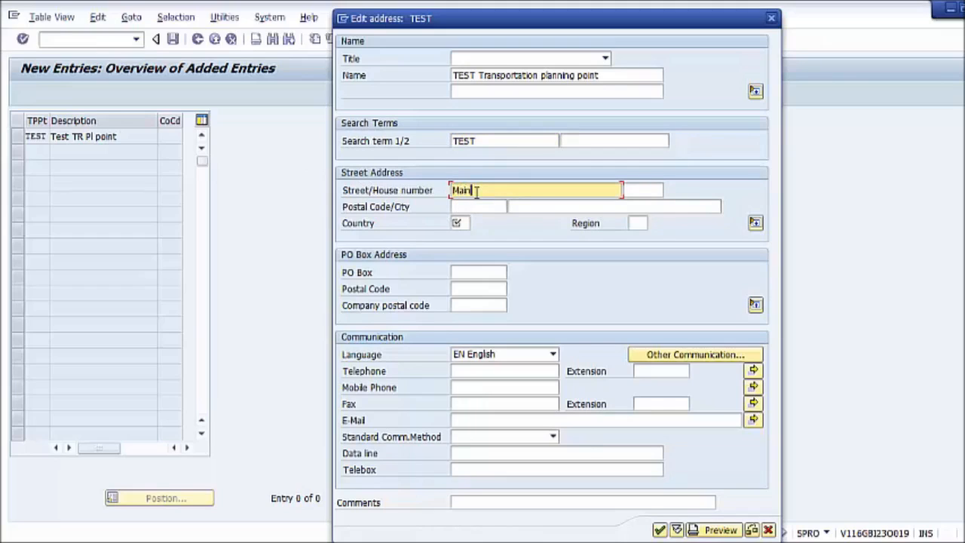
{"action": "type", "text": " Street"}
{"action": "left_click", "coordinate": [650, 190]}
{"action": "type", "text": "200"}
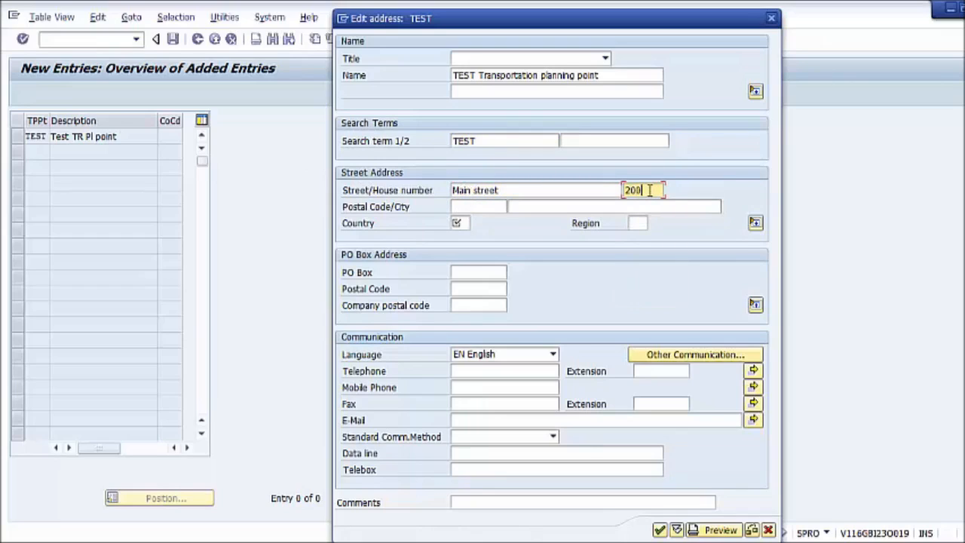
{"action": "left_click", "coordinate": [488, 206]}
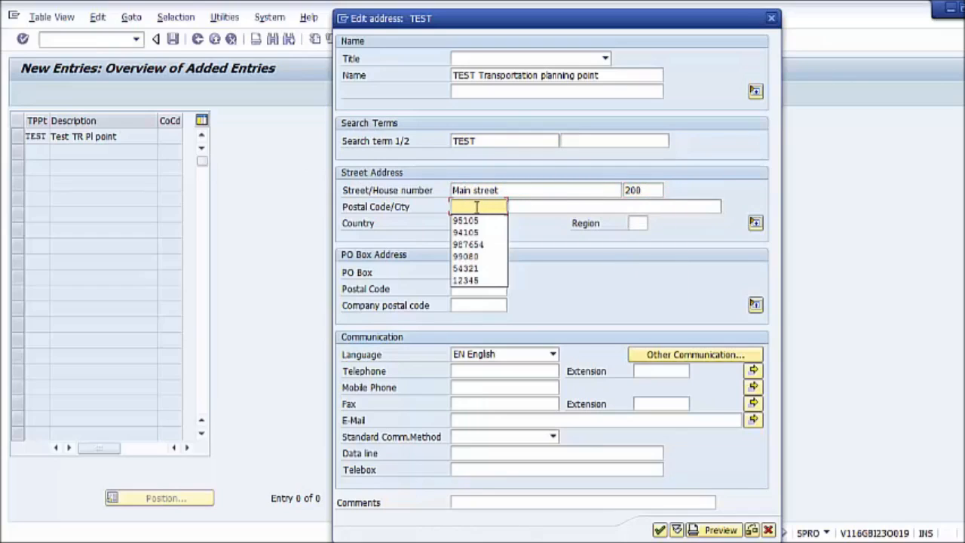
{"action": "type", "text": "95105"}
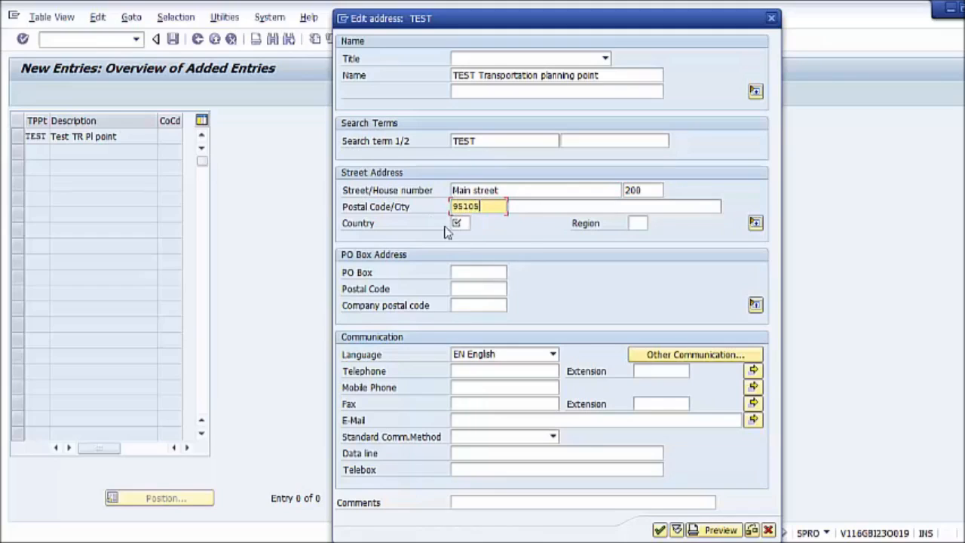
- Set the address country to US and fill in the city
{"action": "left_click", "coordinate": [460, 225]}
{"action": "left_click", "coordinate": [476, 225]}
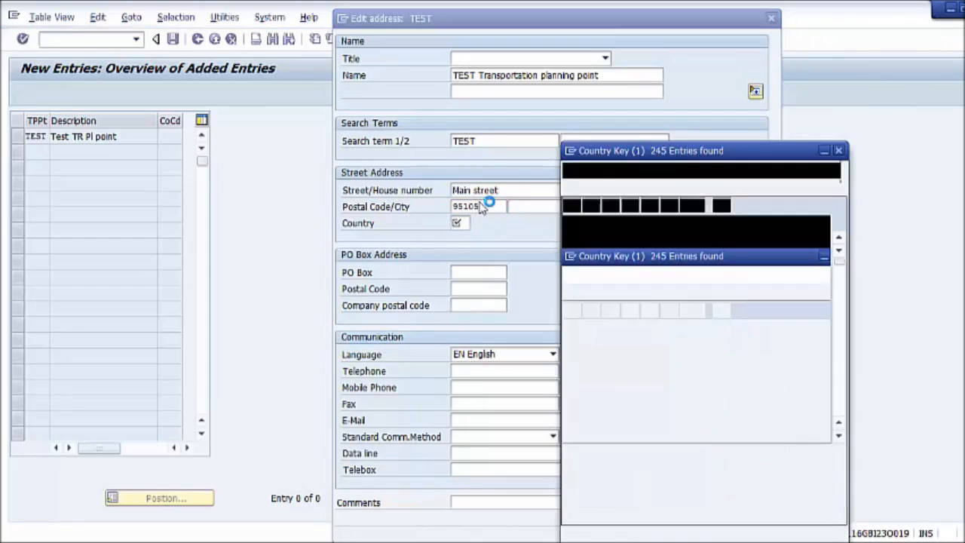
{"action": "scroll", "coordinate": [259, 278], "scroll_direction": "down", "scroll_amount": 20}
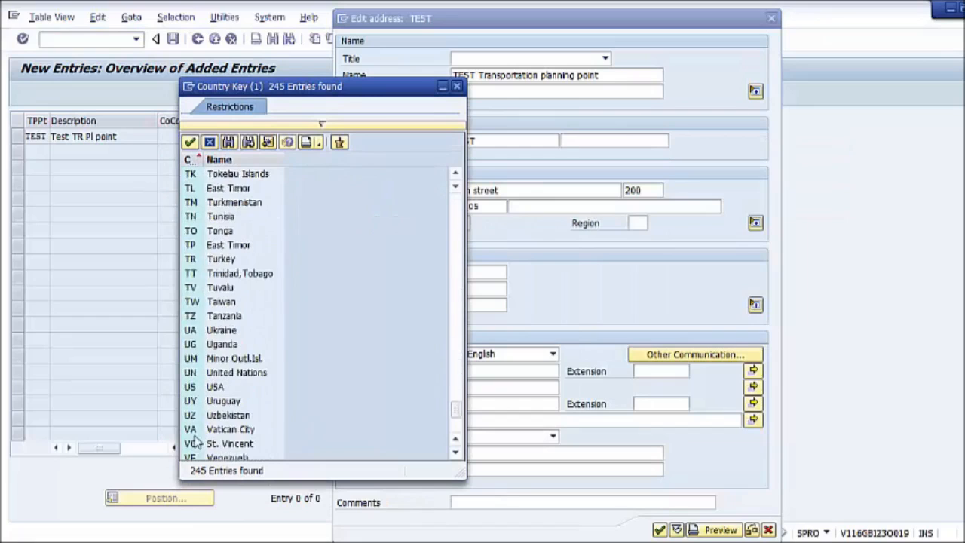
{"action": "scroll", "coordinate": [194, 442], "scroll_direction": "down", "scroll_amount": 4}
{"action": "double_click", "coordinate": [206, 218]}
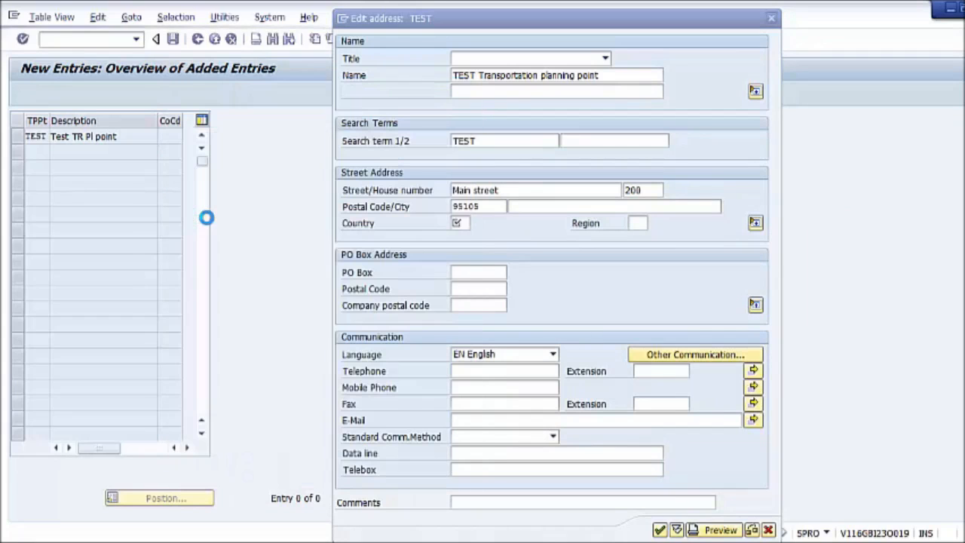
{"action": "left_click", "coordinate": [558, 206]}
{"action": "left_click", "coordinate": [536, 217]}
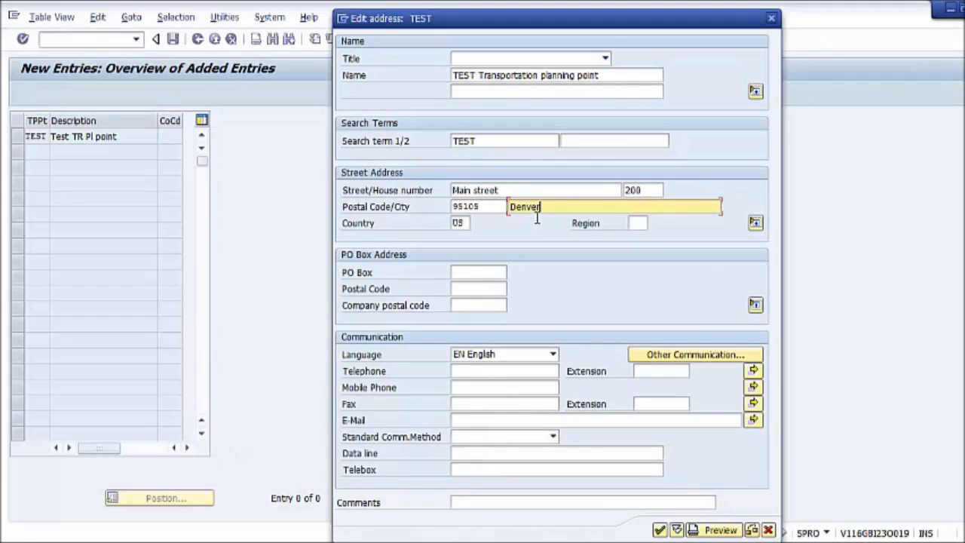
- Set the address region to TX (Texas) and accept the planning point's address
{"action": "left_click", "coordinate": [637, 223]}
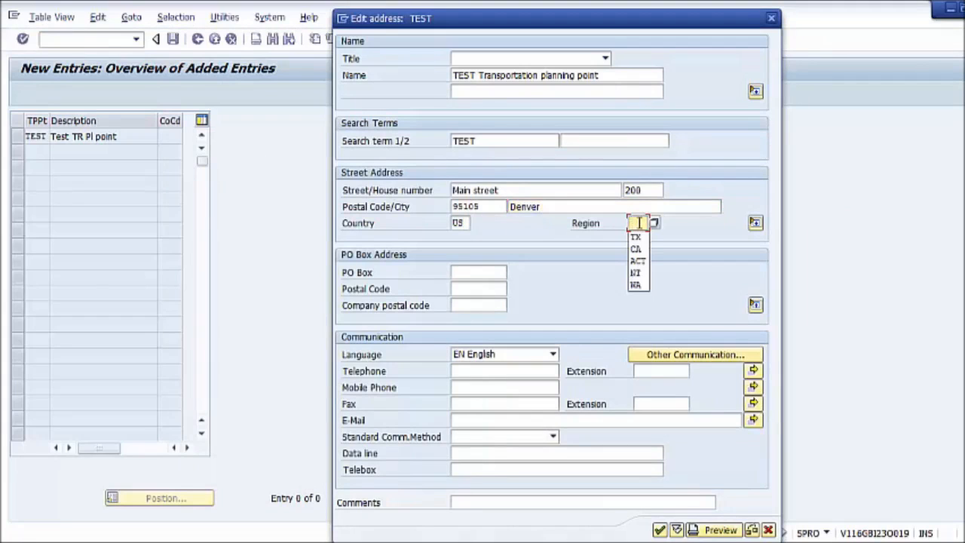
{"action": "left_click", "coordinate": [655, 223]}
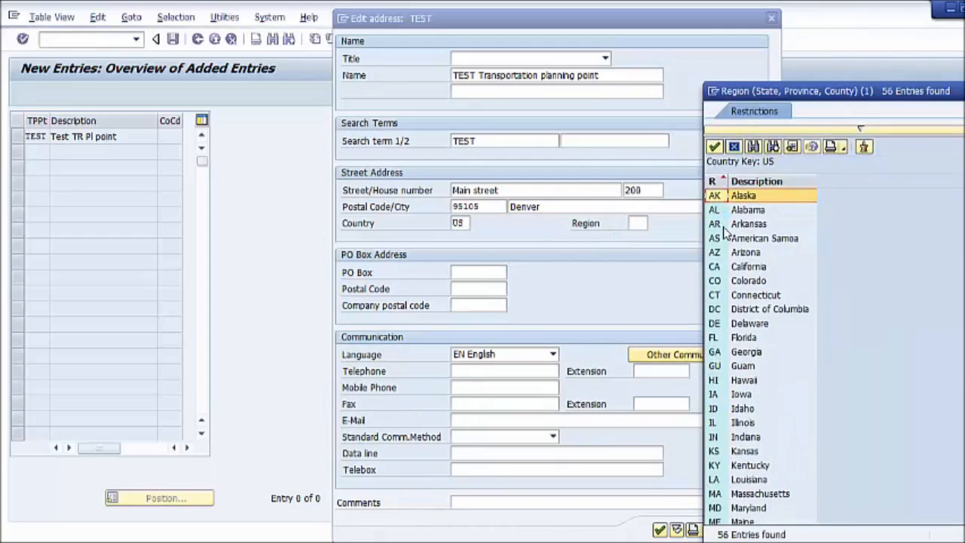
{"action": "scroll", "coordinate": [770, 316], "scroll_direction": "down", "scroll_amount": 8}
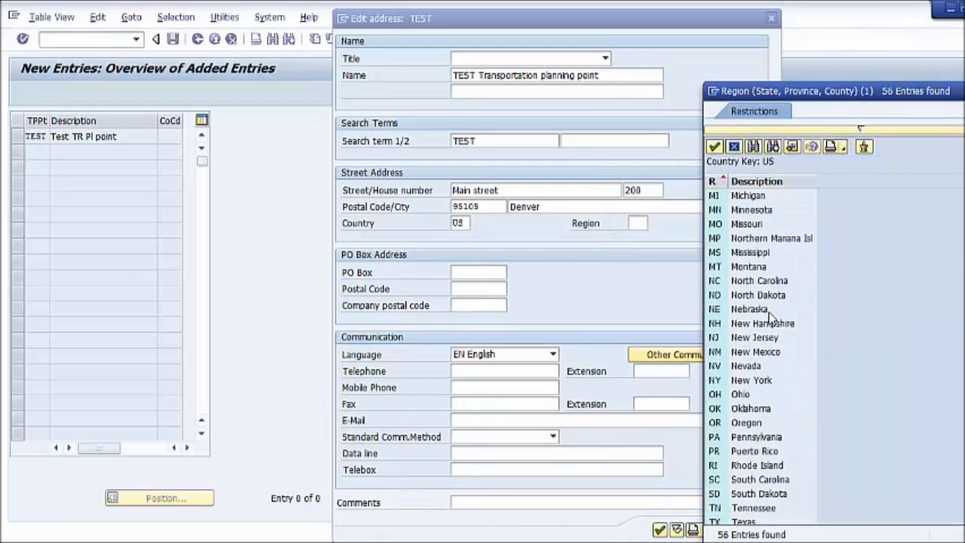
{"action": "scroll", "coordinate": [770, 317], "scroll_direction": "down", "scroll_amount": 3}
{"action": "left_click", "coordinate": [740, 396]}
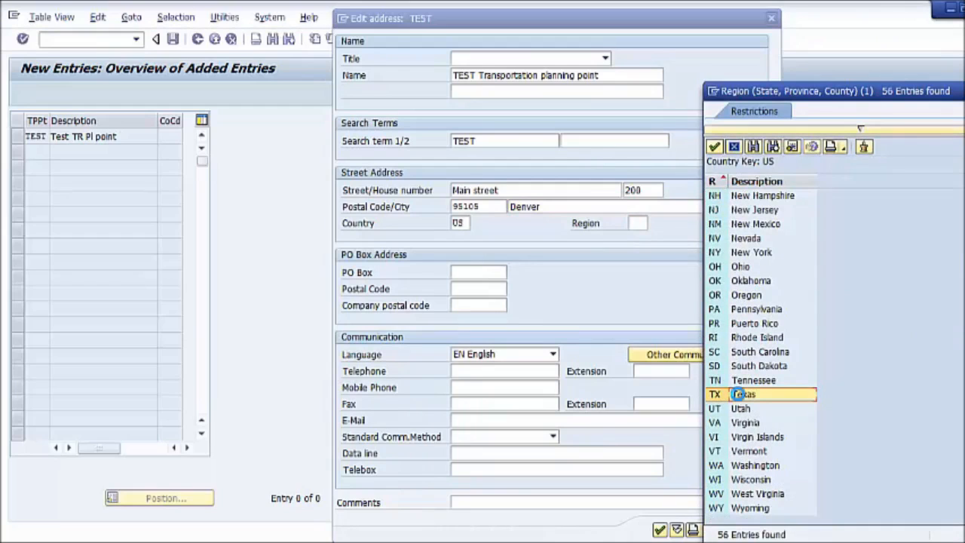
{"action": "double_click", "coordinate": [740, 397]}
{"action": "left_click_drag", "start_coordinate": [657, 20], "coordinate": [630, 9]}
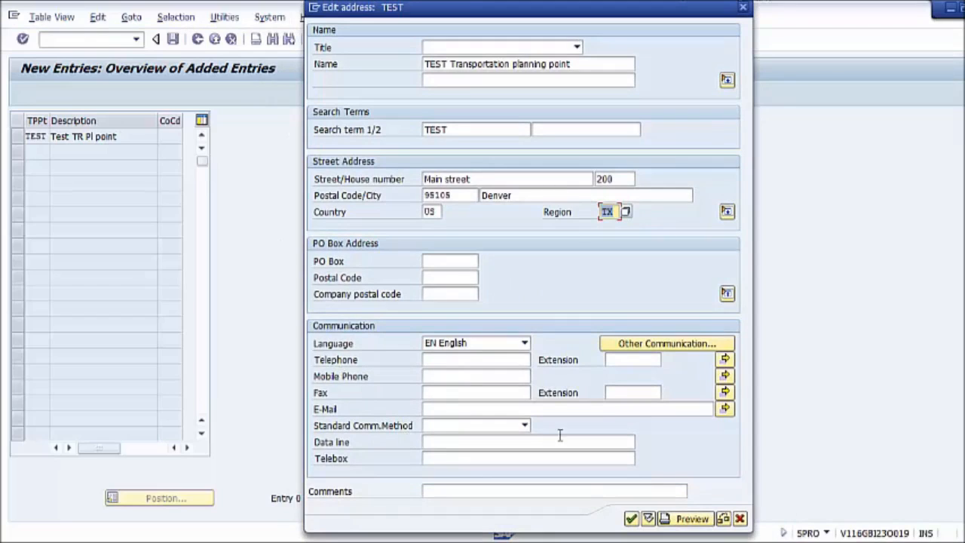
{"action": "left_click", "coordinate": [630, 520]}
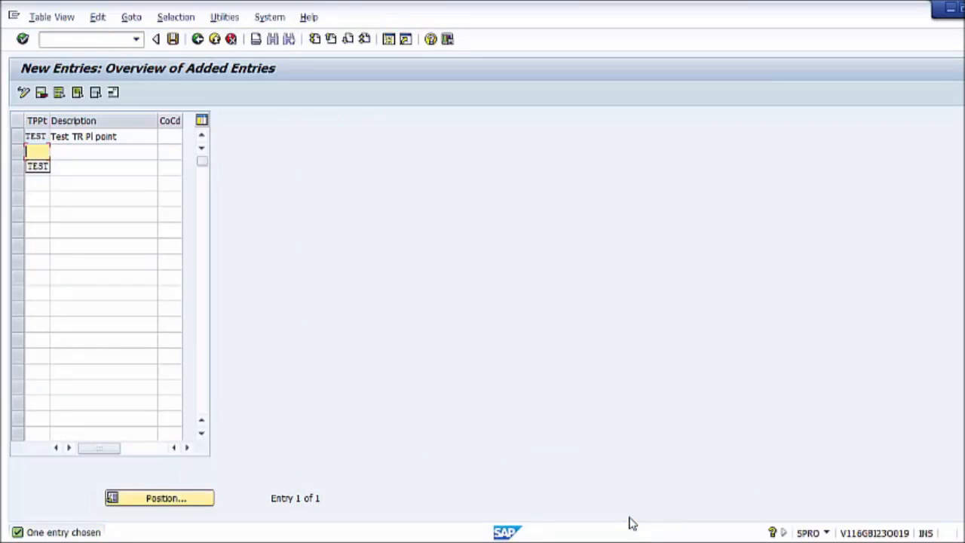
- Assign company code P080 to transportation planning point TEST from the list of company codes
{"action": "left_click", "coordinate": [125, 135]}
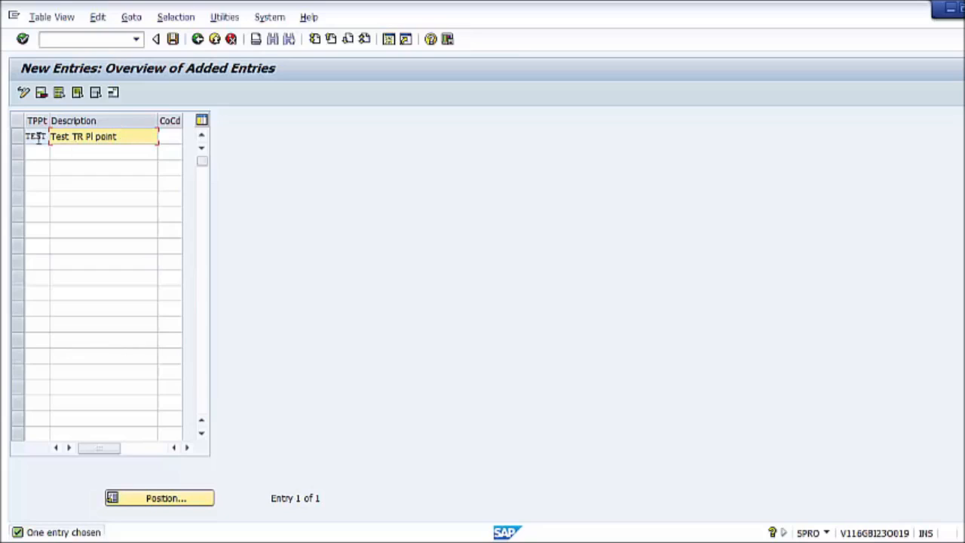
{"action": "left_click", "coordinate": [173, 138]}
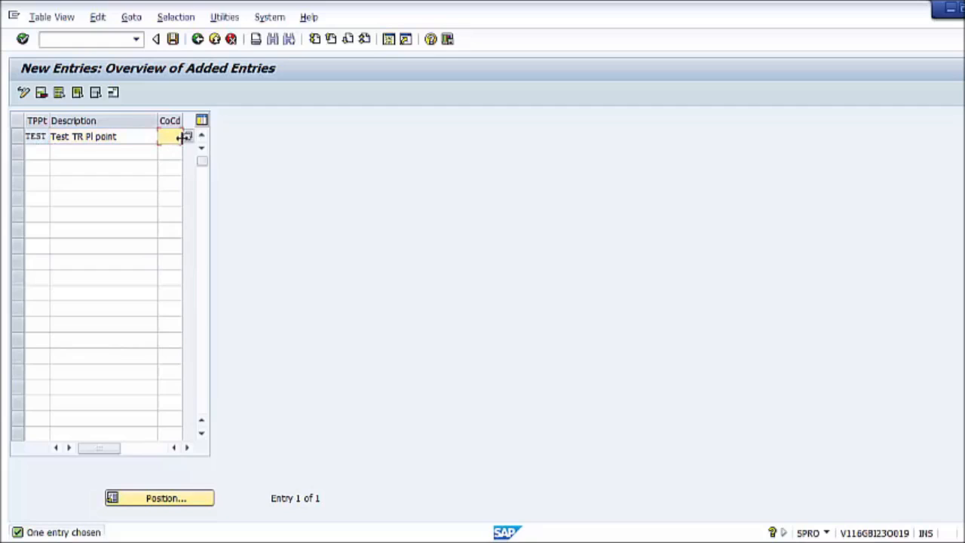
{"action": "left_click", "coordinate": [186, 140]}
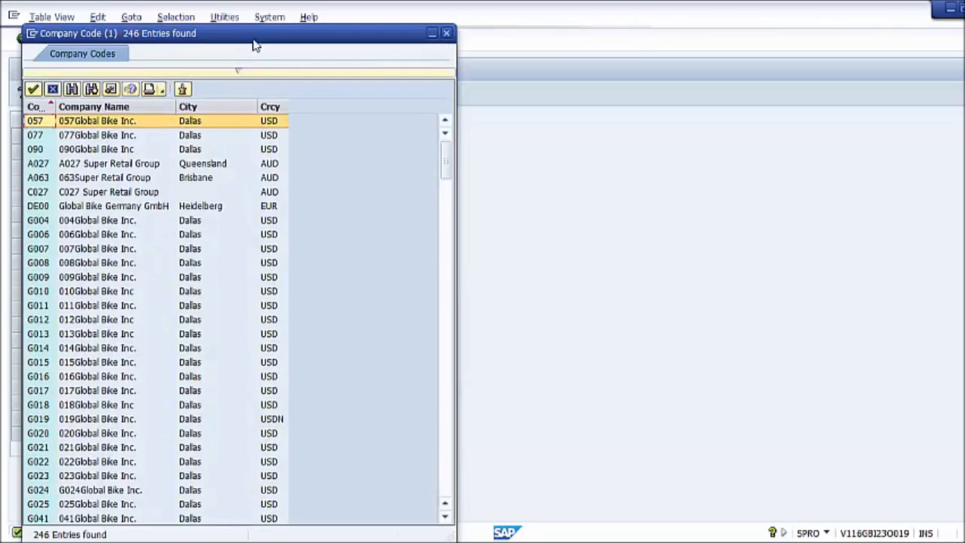
{"action": "left_click_drag", "start_coordinate": [240, 37], "coordinate": [555, 34]}
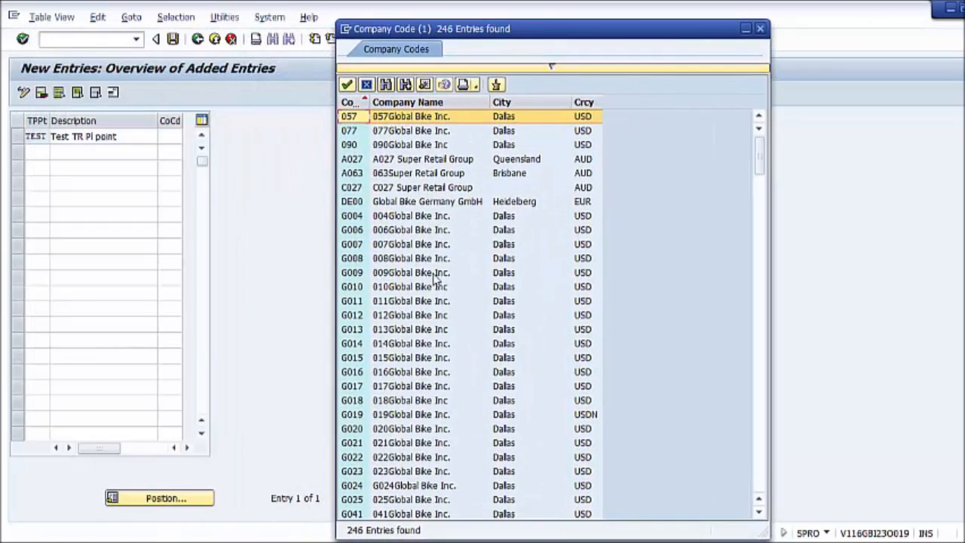
{"action": "scroll", "coordinate": [434, 281], "scroll_direction": "down", "scroll_amount": 10}
{"action": "scroll", "coordinate": [430, 280], "scroll_direction": "down", "scroll_amount": 10}
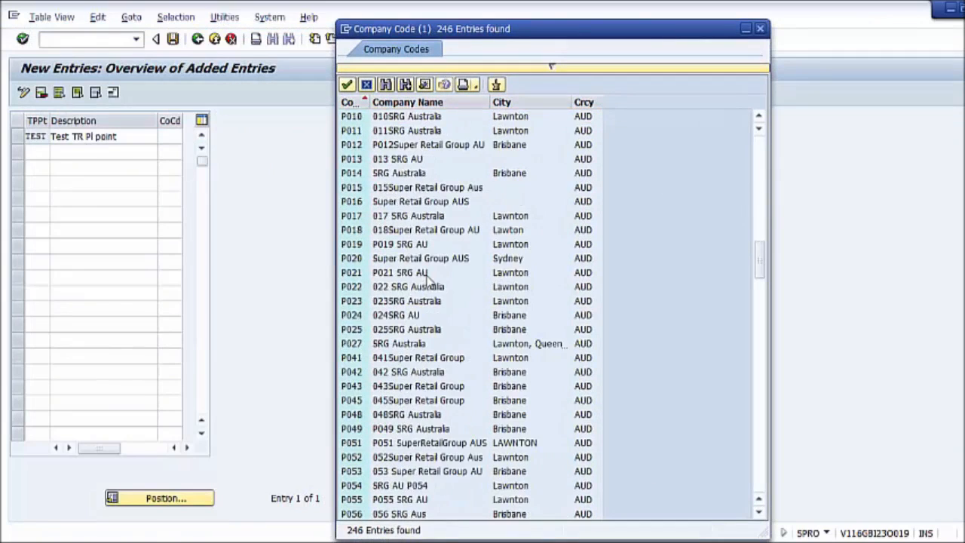
{"action": "scroll", "coordinate": [429, 278], "scroll_direction": "up", "scroll_amount": 4}
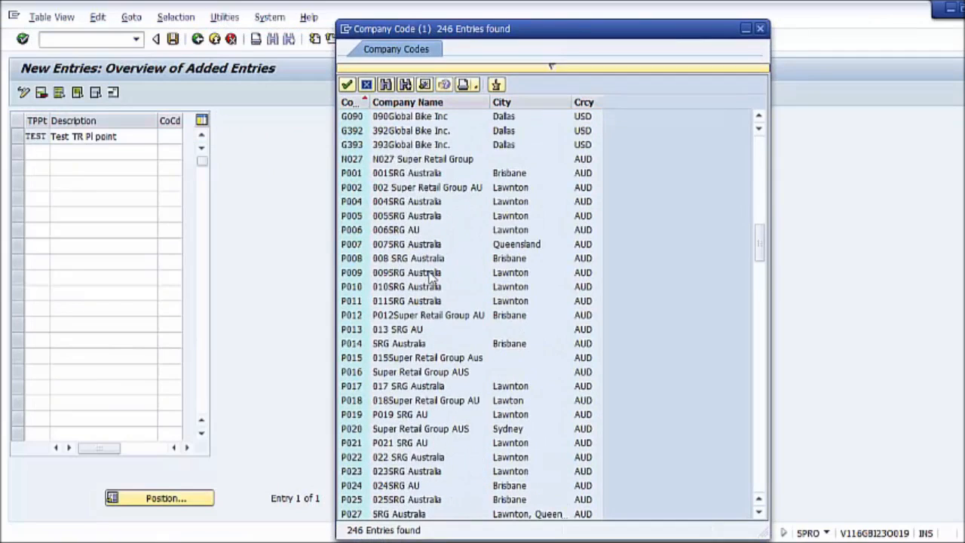
{"action": "scroll", "coordinate": [431, 277], "scroll_direction": "up", "scroll_amount": 2}
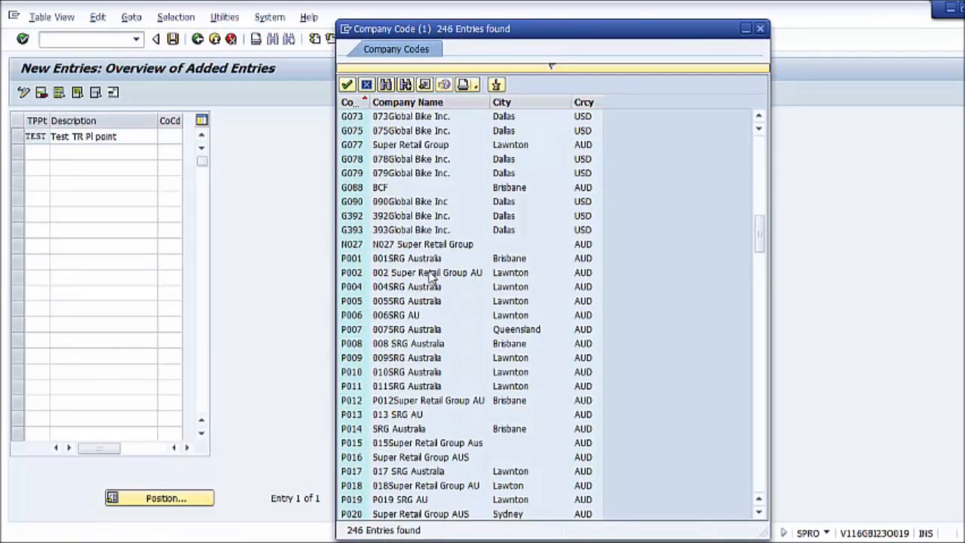
{"action": "scroll", "coordinate": [431, 277], "scroll_direction": "down", "scroll_amount": 6}
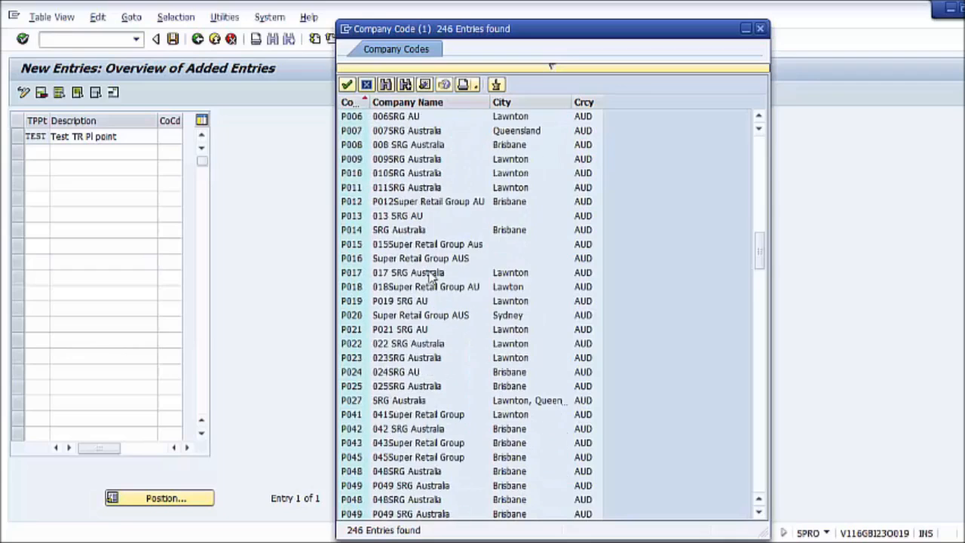
{"action": "scroll", "coordinate": [431, 275], "scroll_direction": "down", "scroll_amount": 8}
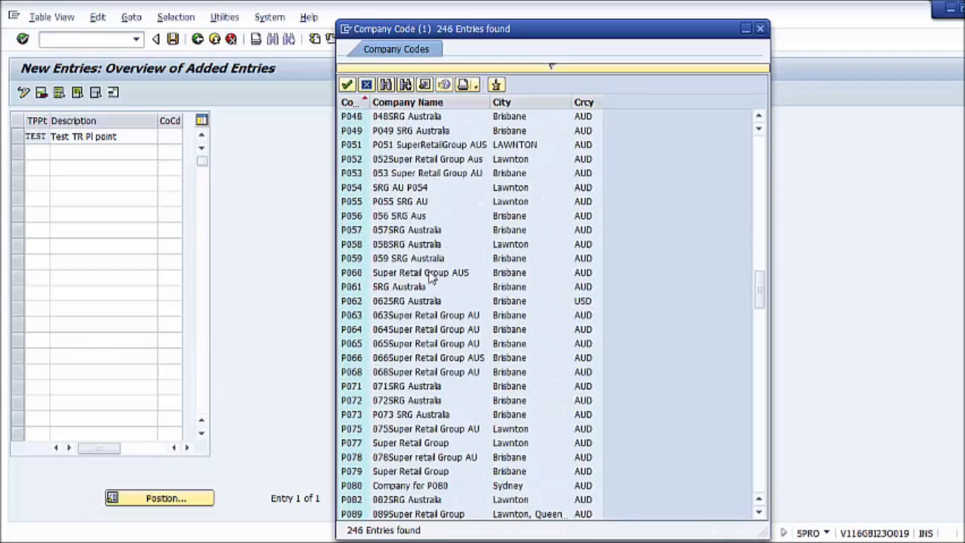
{"action": "scroll", "coordinate": [431, 277], "scroll_direction": "down", "scroll_amount": 3}
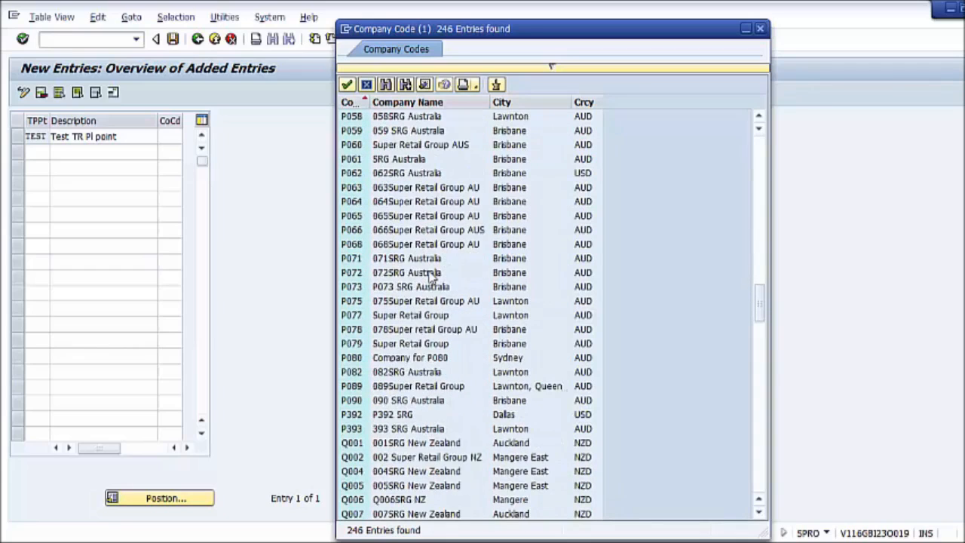
{"action": "left_click", "coordinate": [364, 317]}
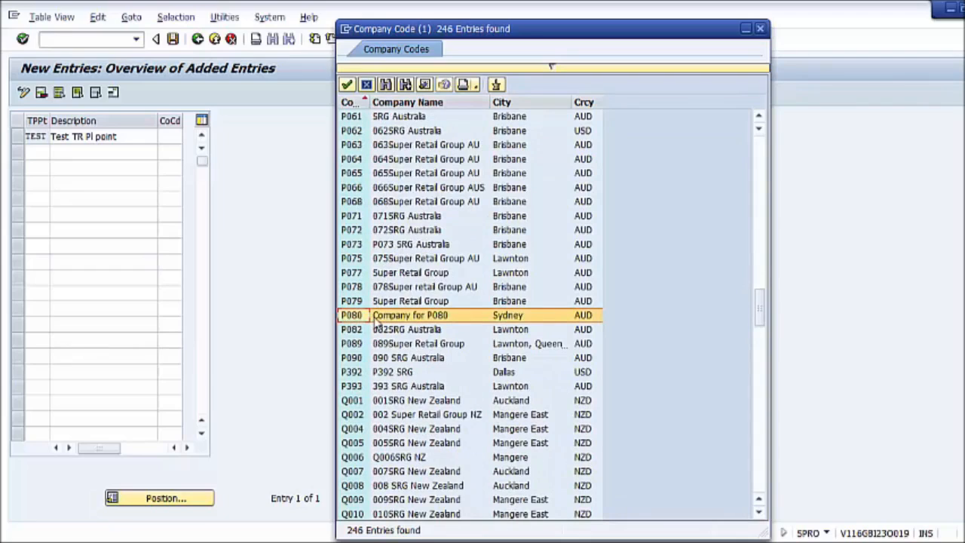
{"action": "double_click", "coordinate": [420, 316]}
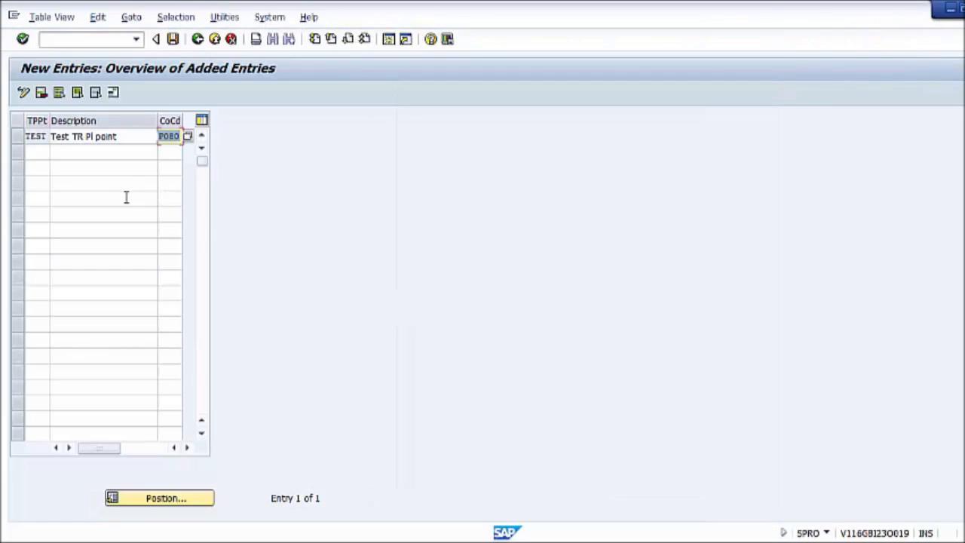
- Select the transportation planning point entry TEST and save it
{"action": "key", "text": "Tab"}
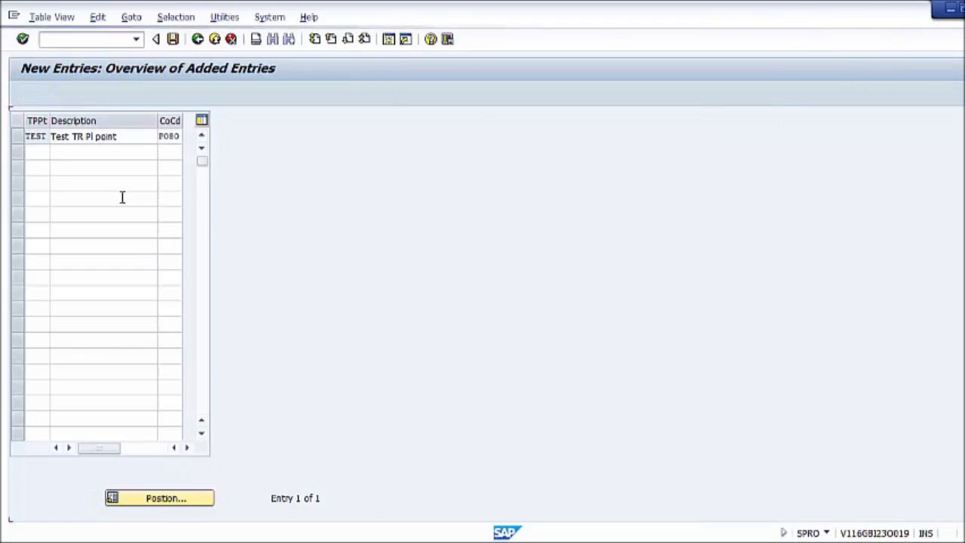
{"action": "left_click", "coordinate": [16, 138]}
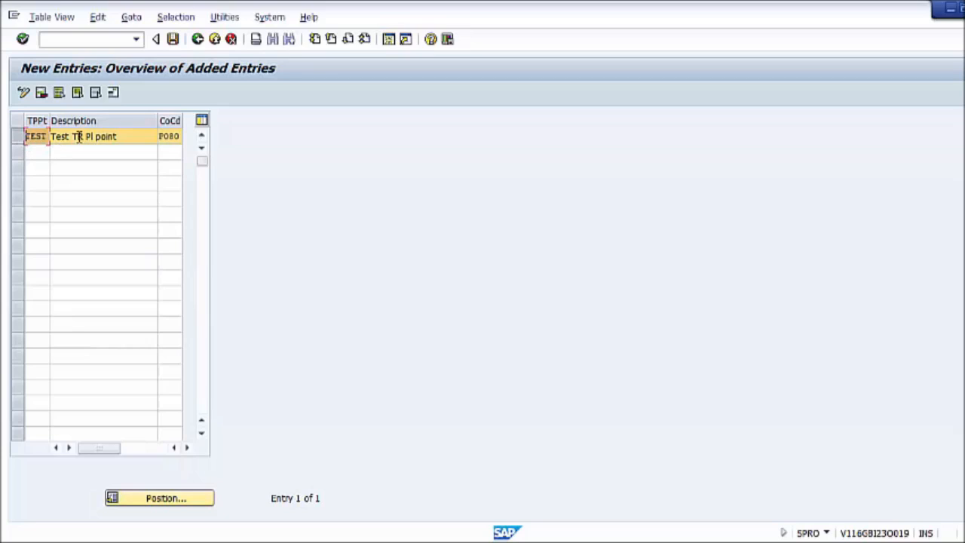
{"action": "left_click", "coordinate": [172, 39]}
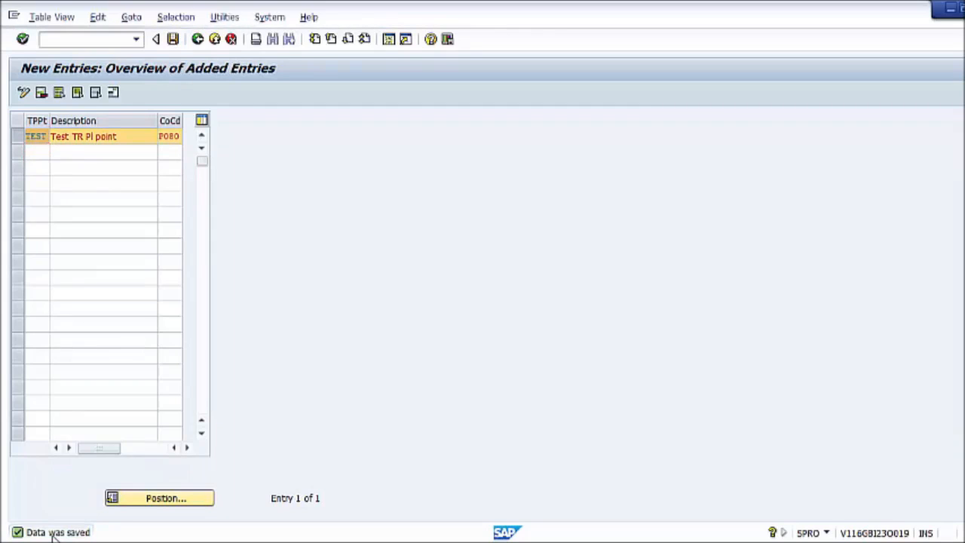
- Display the detailed explanation of the status message and close it
{"action": "double_click", "coordinate": [53, 532]}
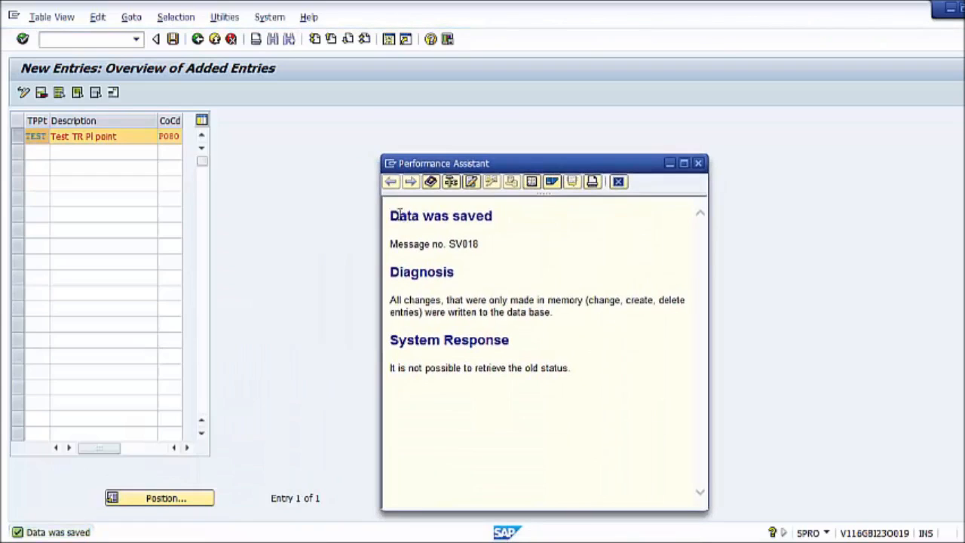
{"action": "left_click_drag", "start_coordinate": [455, 227], "coordinate": [487, 219]}
{"action": "left_click", "coordinate": [487, 219]}
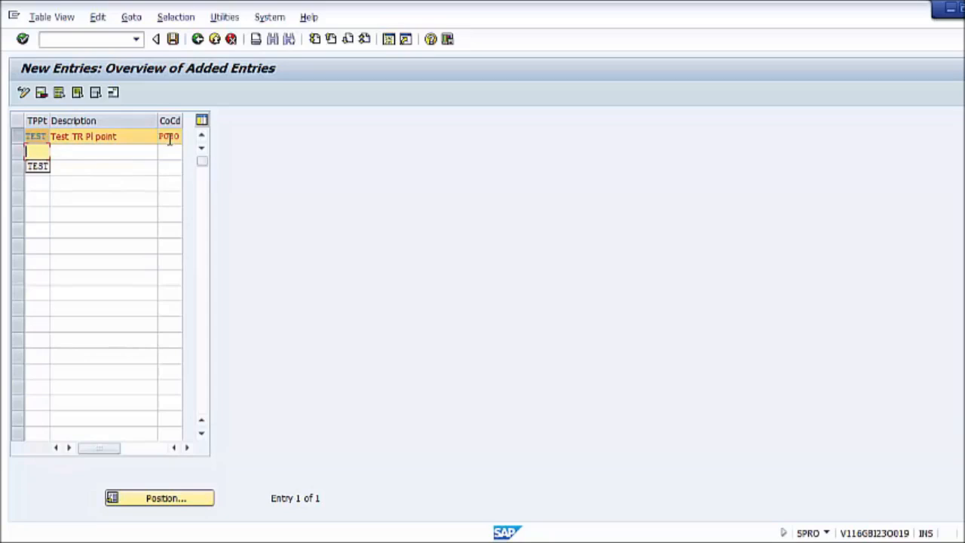
- Leave the transportation planning point maintenance and the IMG, returning to the Customizing: Execute Project screen
{"action": "left_click", "coordinate": [197, 40]}
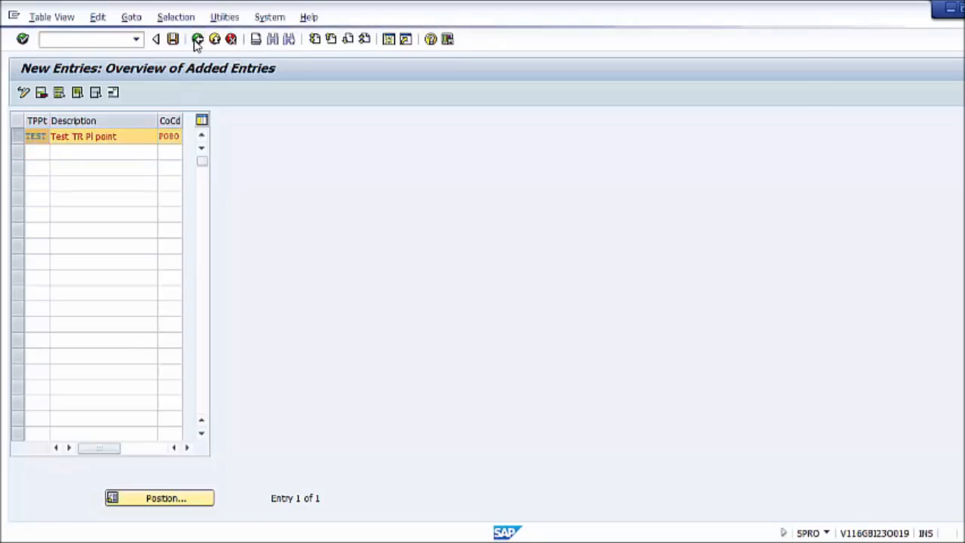
{"action": "left_click", "coordinate": [198, 40]}
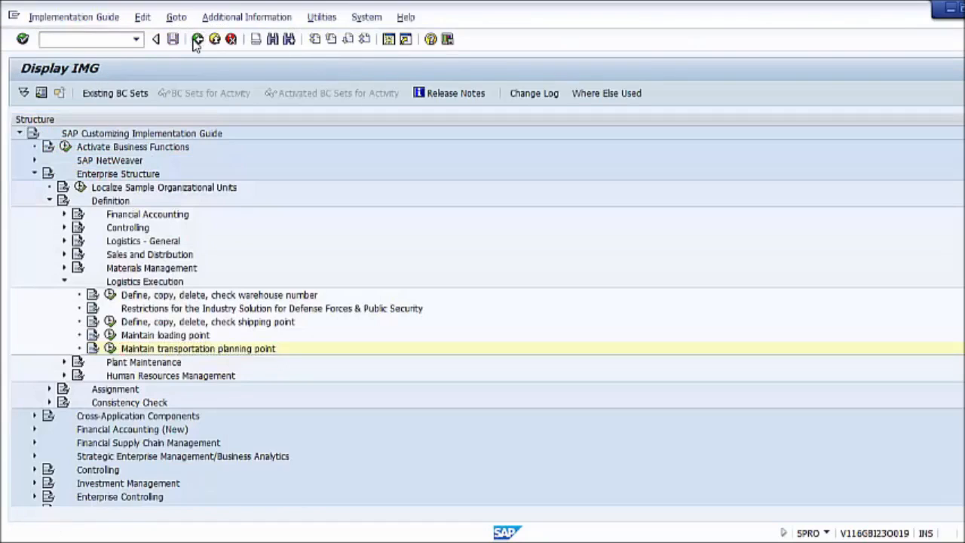
{"action": "left_click", "coordinate": [197, 40]}
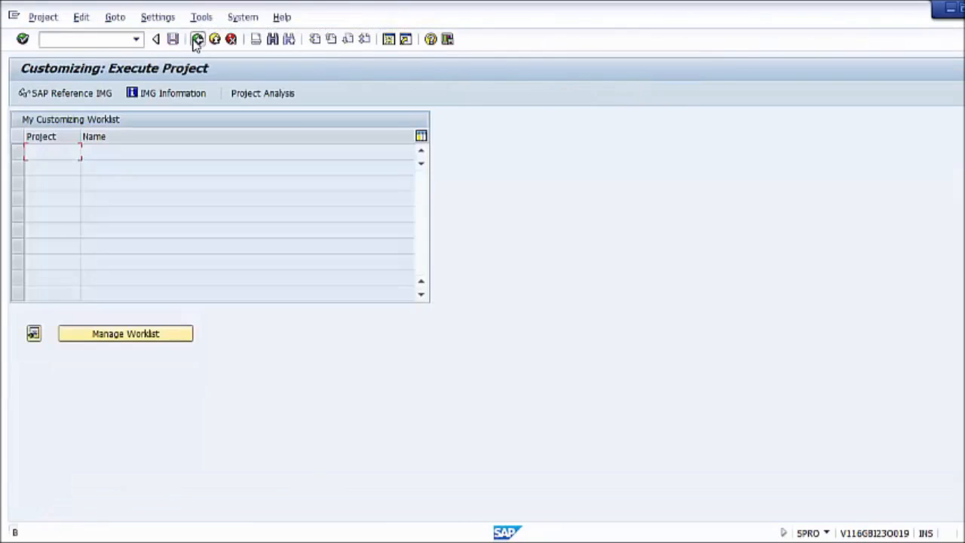
- Return to SAP Easy Access and open the SAP Reference IMG through transaction spro
{"action": "left_click", "coordinate": [197, 40]}
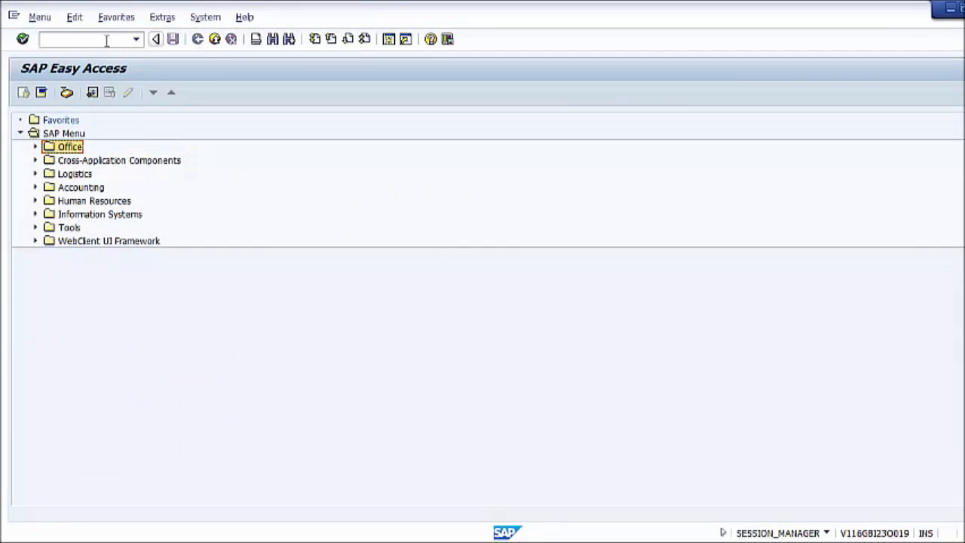
{"action": "left_click", "coordinate": [66, 42]}
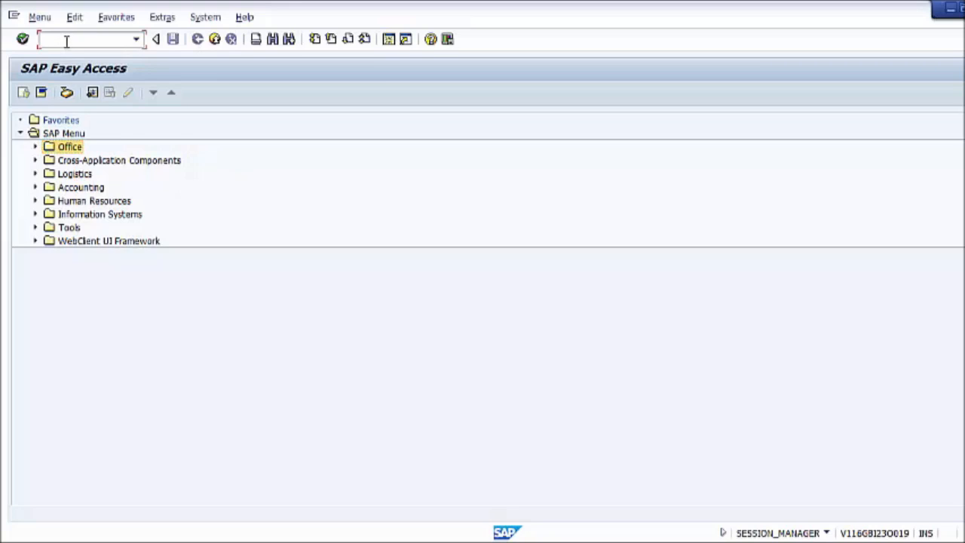
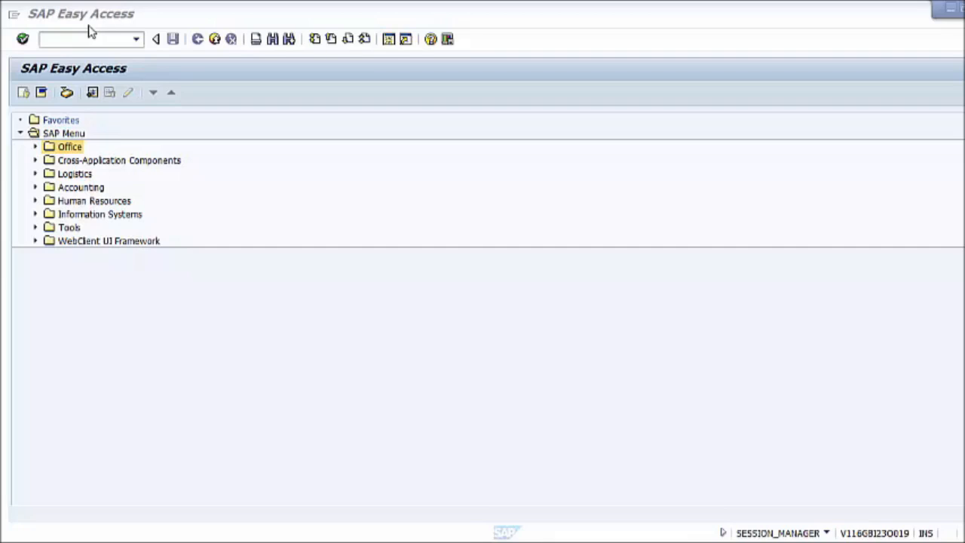
{"action": "left_click", "coordinate": [85, 40]}
{"action": "type", "text": "spro"}
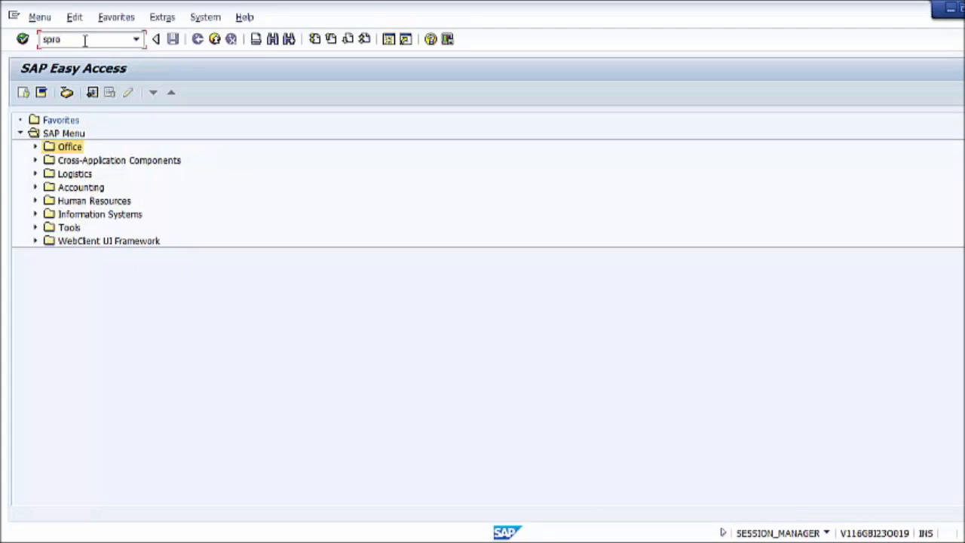
{"action": "key", "text": "Return"}
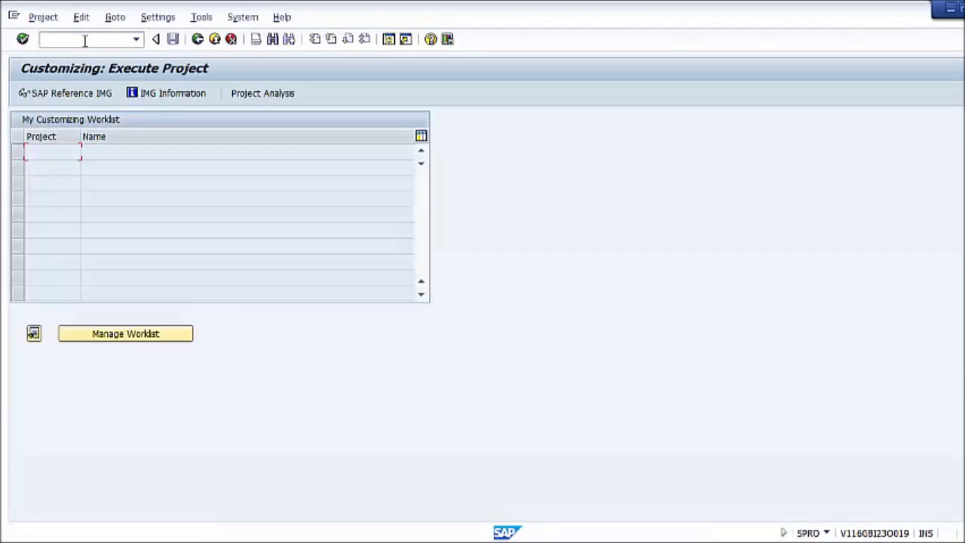
{"action": "left_click", "coordinate": [64, 95]}
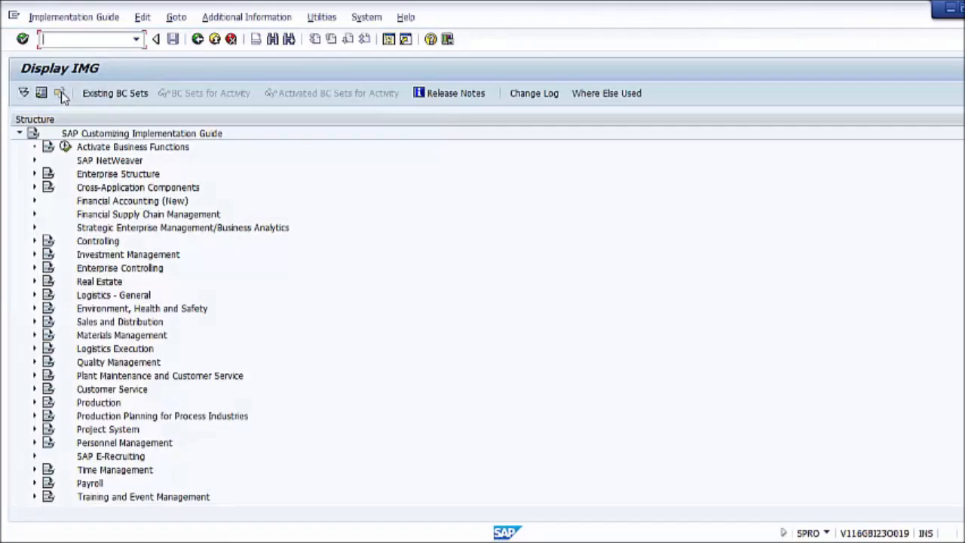
- Open the Maintain Calendar activity under SAP NetWeaver, General settings in the IMG
{"action": "left_click", "coordinate": [34, 161]}
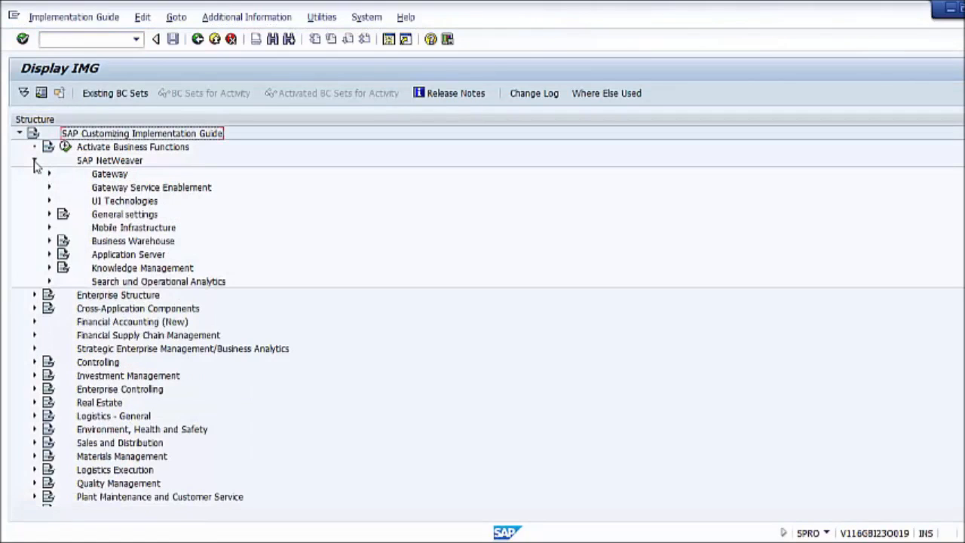
{"action": "left_click", "coordinate": [49, 215]}
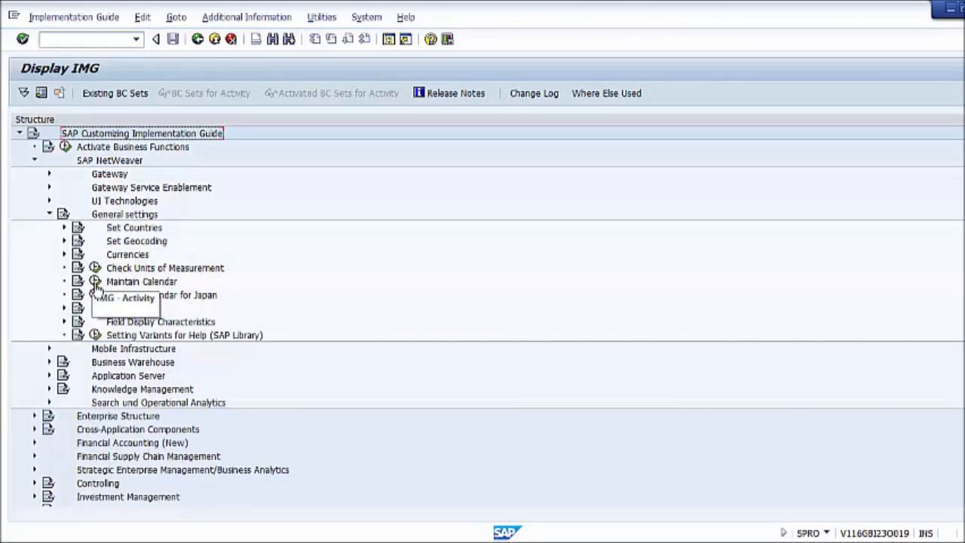
{"action": "left_click", "coordinate": [95, 283]}
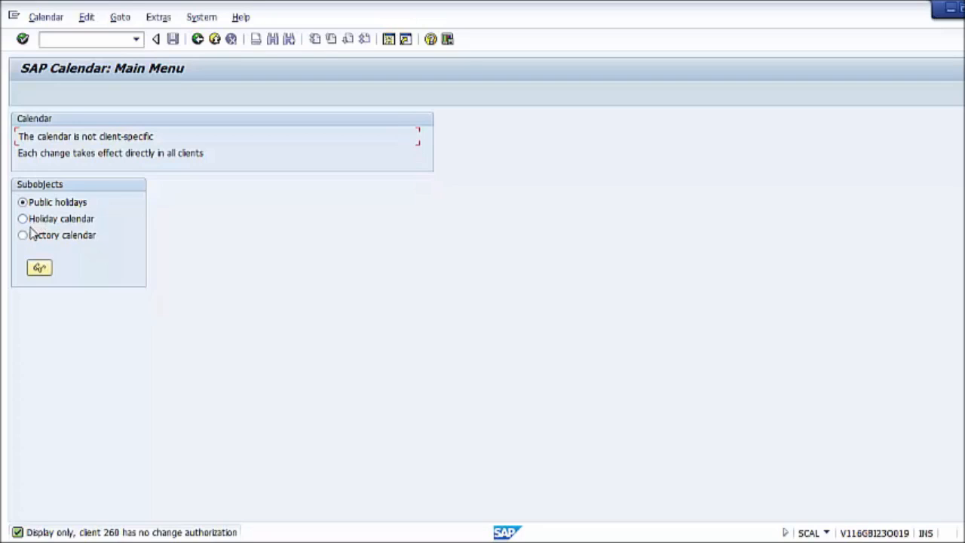
- Display the factory calendar overview and open the details of the US (USA) calendar
{"action": "left_click", "coordinate": [25, 236]}
{"action": "left_click", "coordinate": [40, 269]}
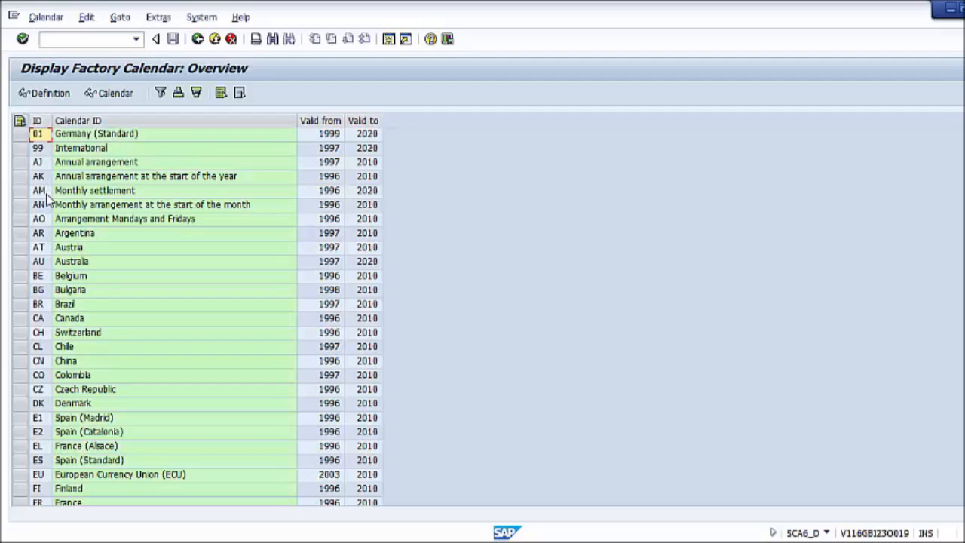
{"action": "scroll", "coordinate": [47, 198], "scroll_direction": "down", "scroll_amount": 15}
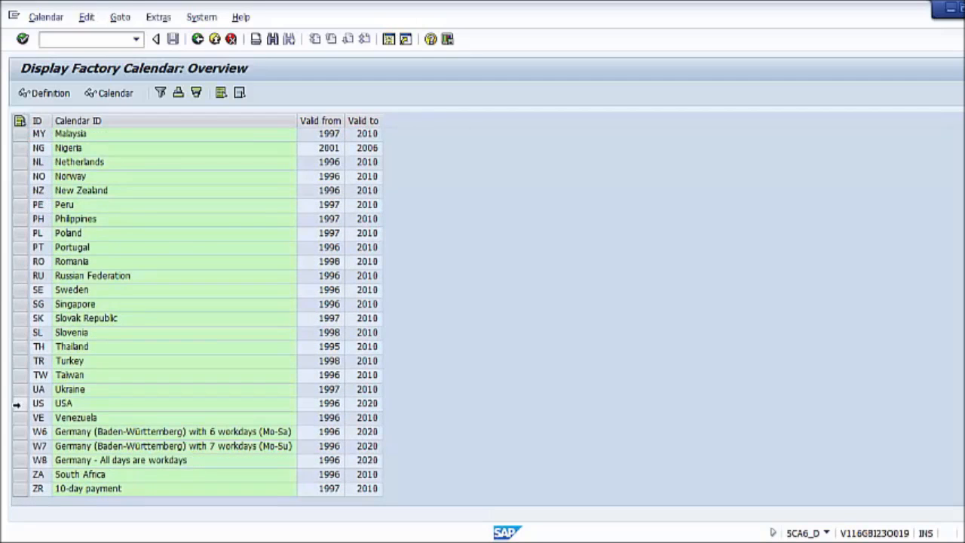
{"action": "left_click", "coordinate": [16, 404]}
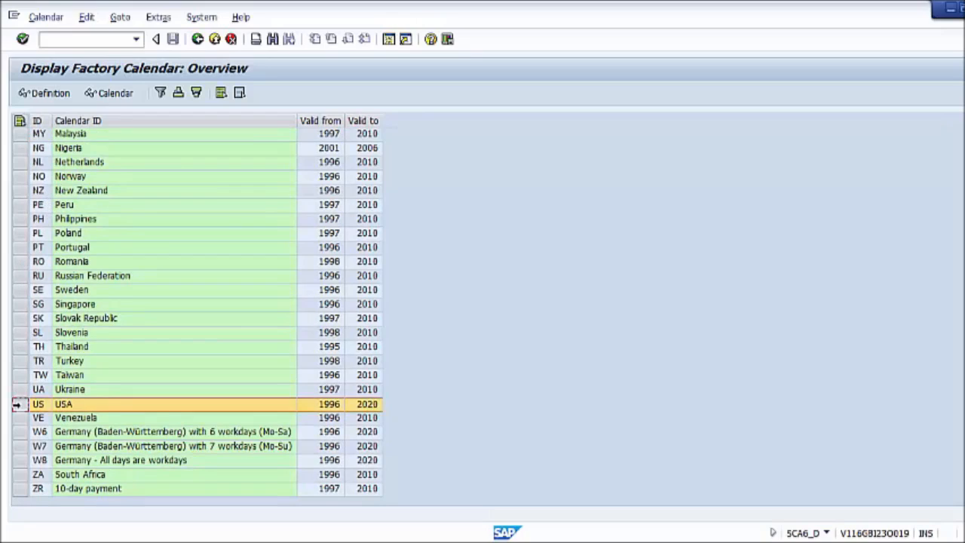
{"action": "double_click", "coordinate": [37, 403]}
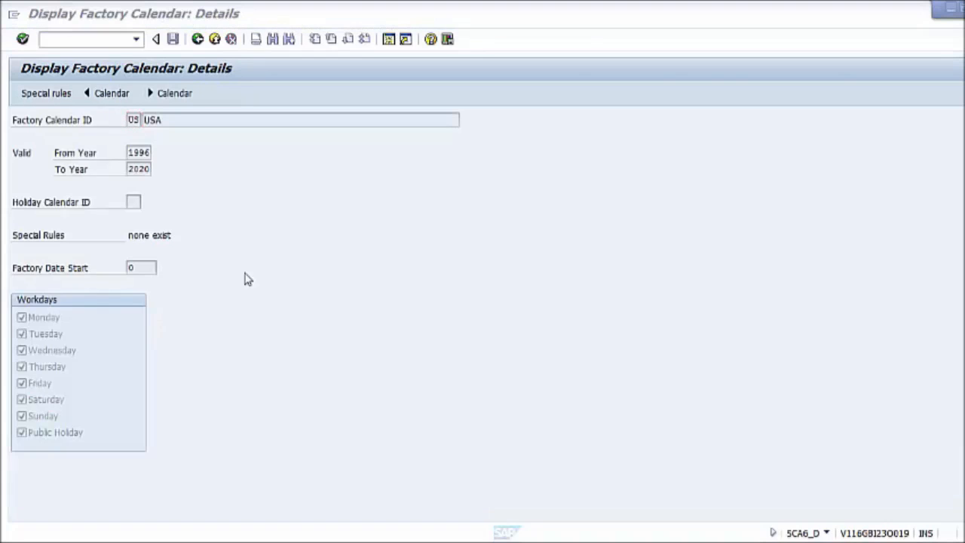
- Examine the USA factory calendar's details, including its special rules and factory date start
{"action": "double_click", "coordinate": [148, 120]}
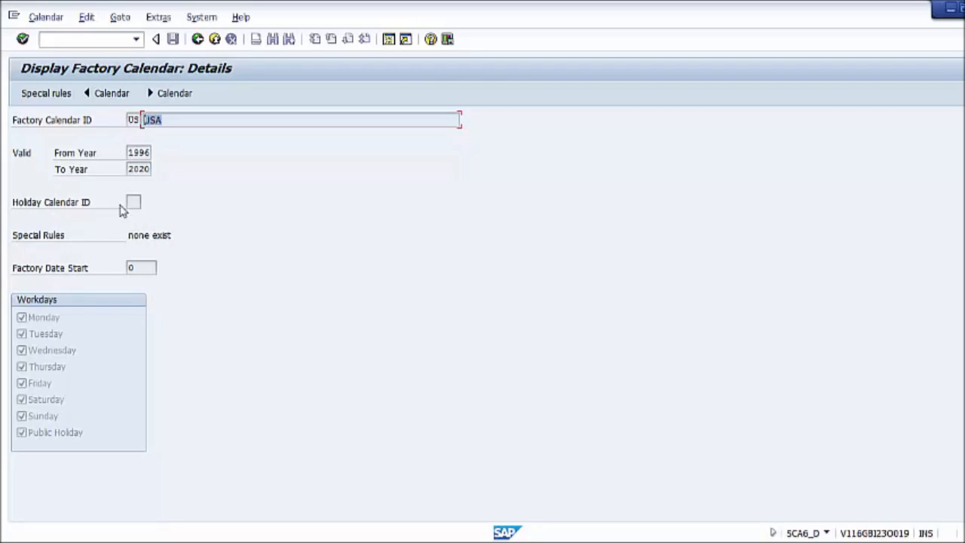
{"action": "left_click", "coordinate": [234, 237]}
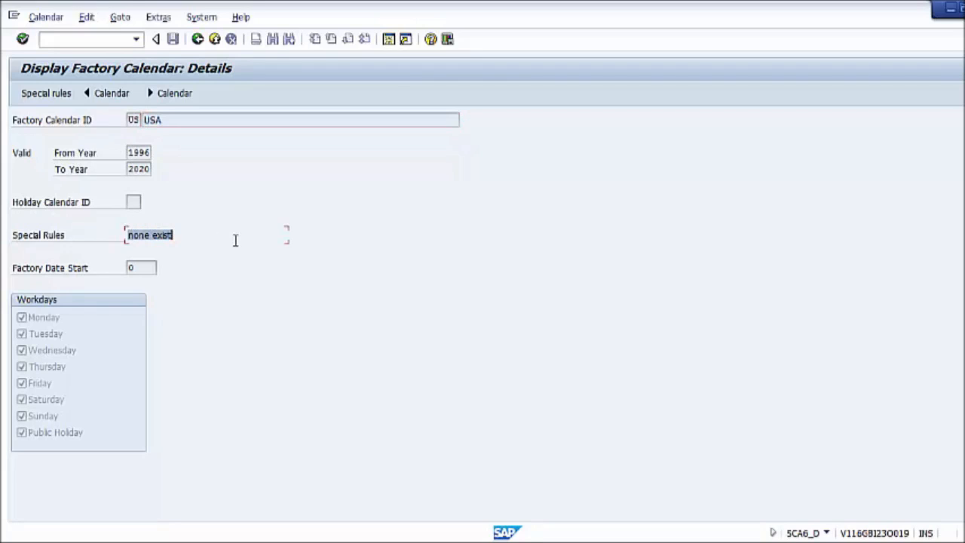
{"action": "left_click", "coordinate": [42, 98]}
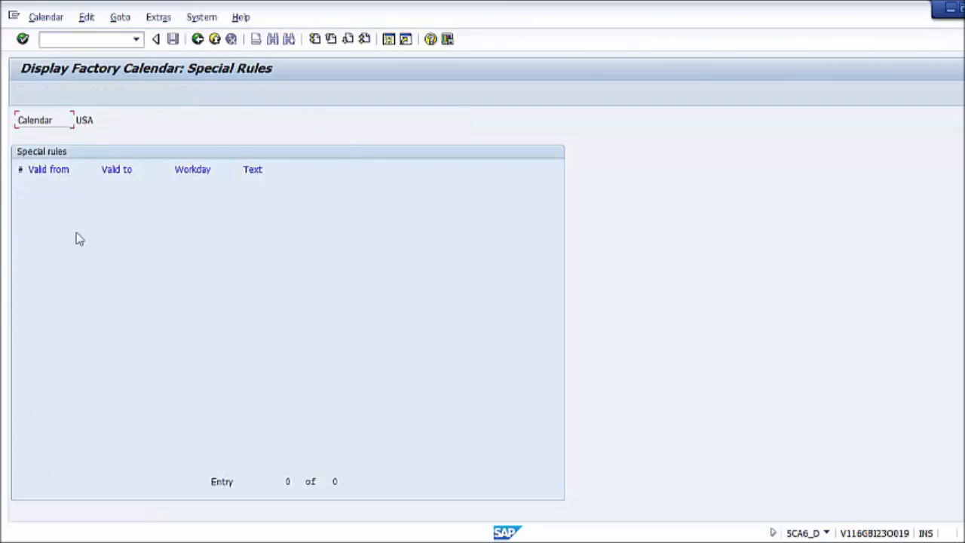
{"action": "left_click", "coordinate": [196, 39]}
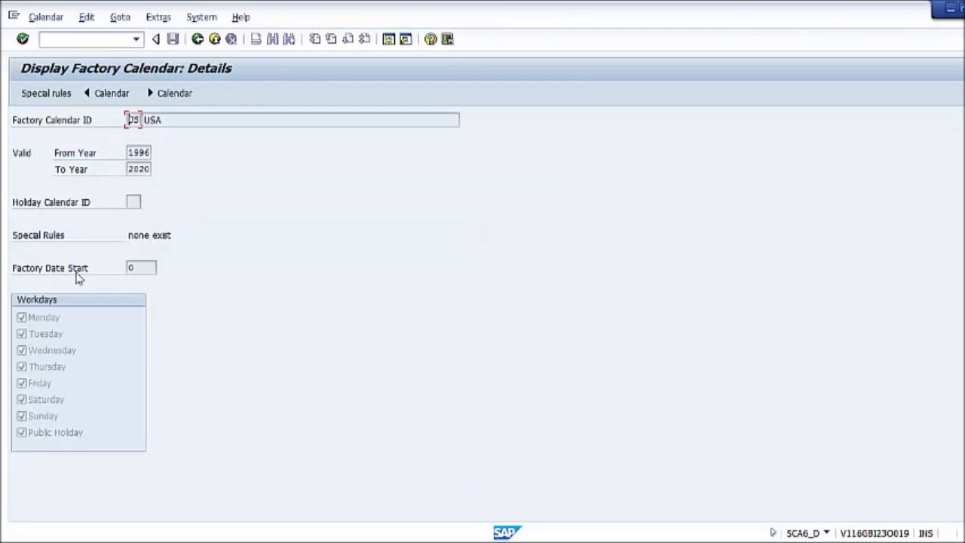
{"action": "left_click", "coordinate": [148, 267]}
- Leave the factory calendar display and the customizing screens, returning to SAP Easy Access
{"action": "left_click", "coordinate": [197, 42]}
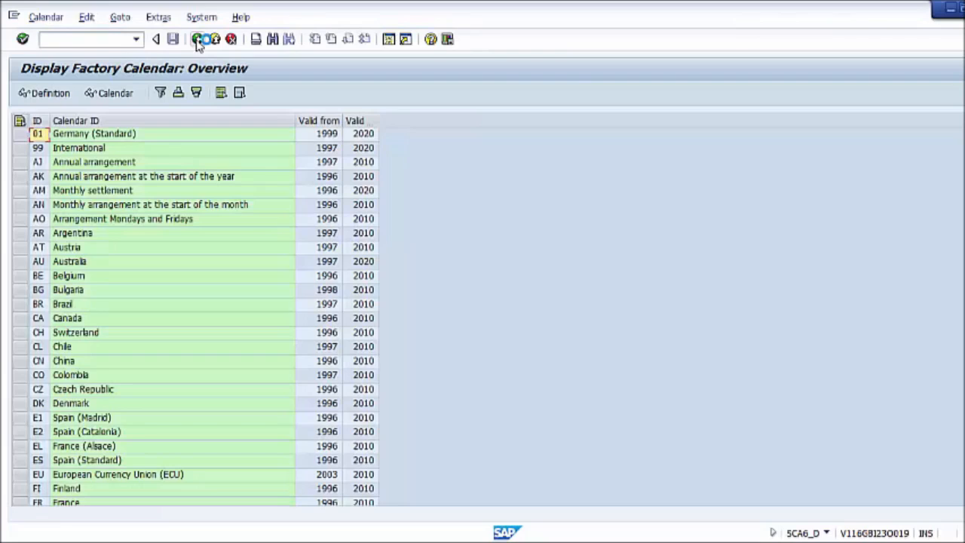
{"action": "left_click", "coordinate": [197, 41]}
{"action": "left_click", "coordinate": [197, 42]}
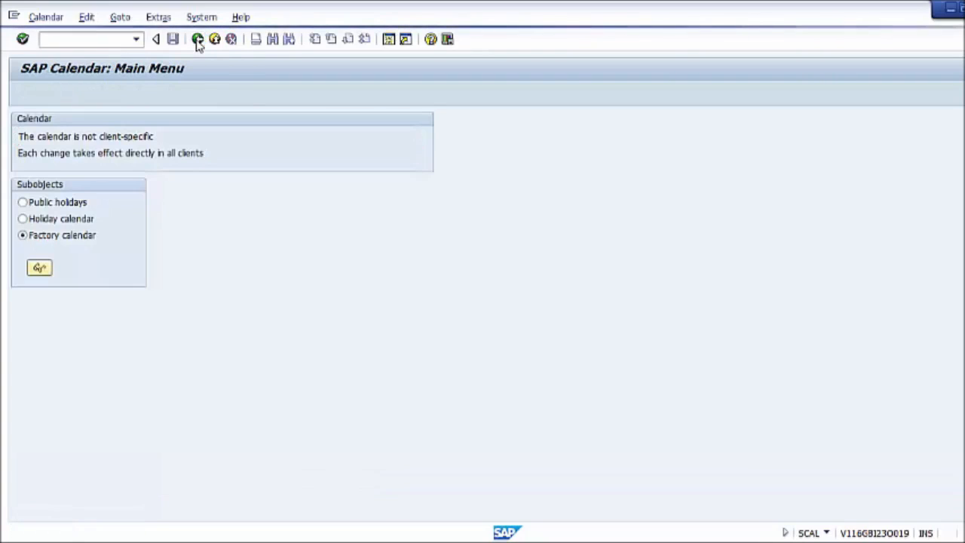
{"action": "left_click", "coordinate": [197, 42]}
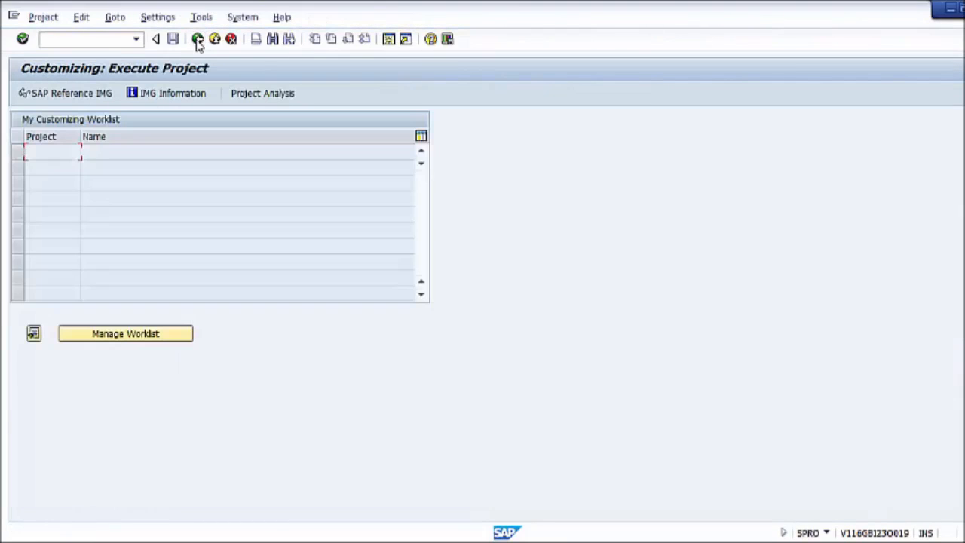
{"action": "left_click", "coordinate": [197, 41]}
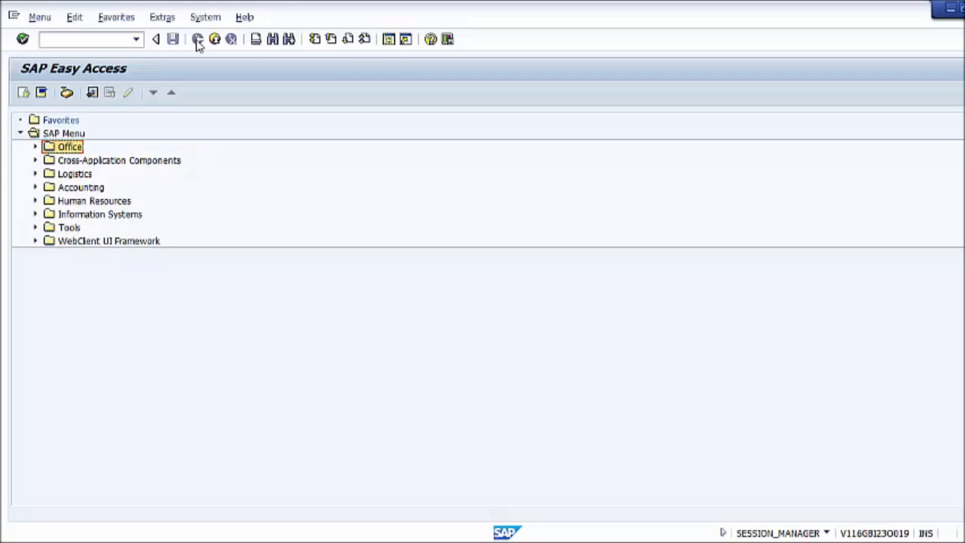
{"action": "left_click", "coordinate": [71, 45]}
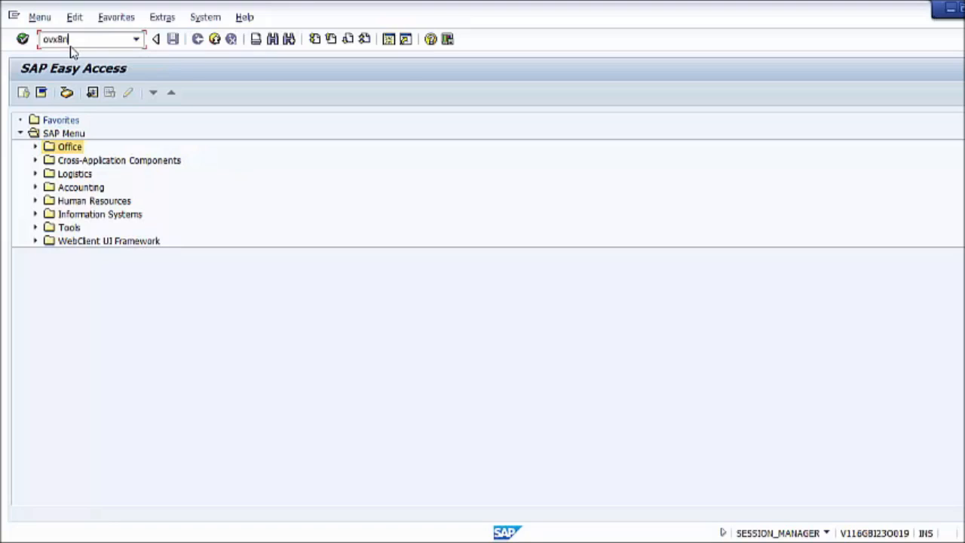
{"action": "key", "text": "Return"}
{"action": "key", "text": "BackSpace"}
{"action": "key", "text": "BackSpace"}
{"action": "key", "text": "BackSpace"}
{"action": "key", "text": "BackSpace"}
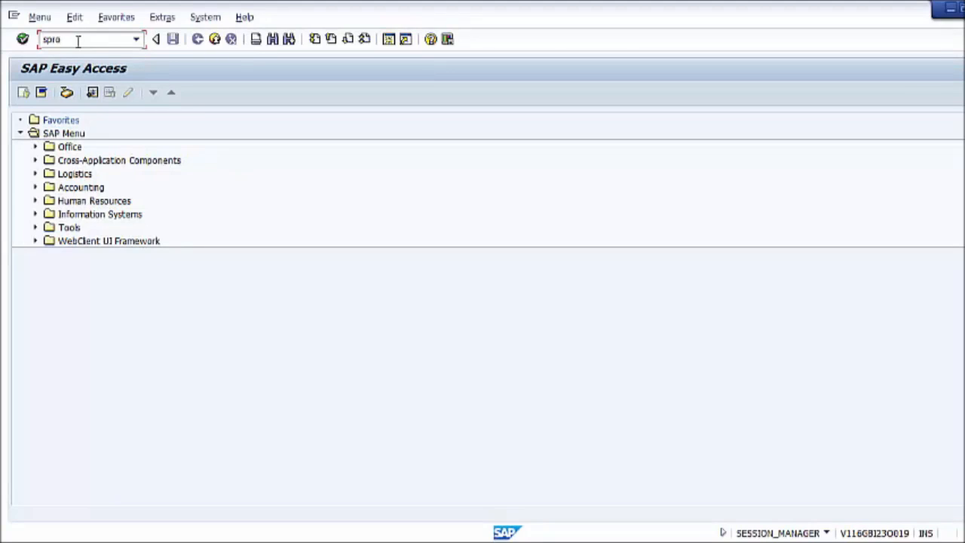
- Through transaction spro, run the Enterprise Structure consistency check activity "Check enterprise structure for Sales and Distribution" from the SAP Reference IMG
{"action": "key", "text": "Return"}
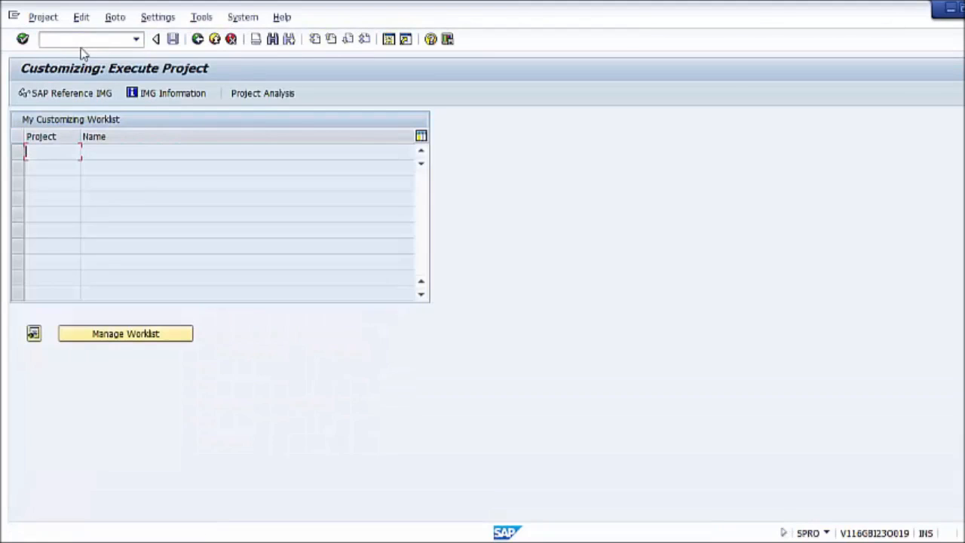
{"action": "left_click", "coordinate": [74, 97]}
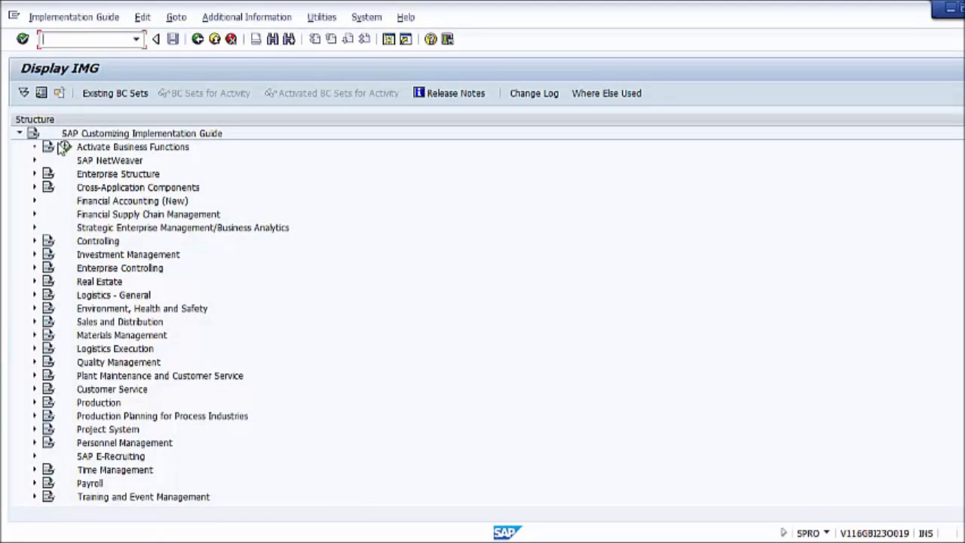
{"action": "left_click", "coordinate": [33, 175]}
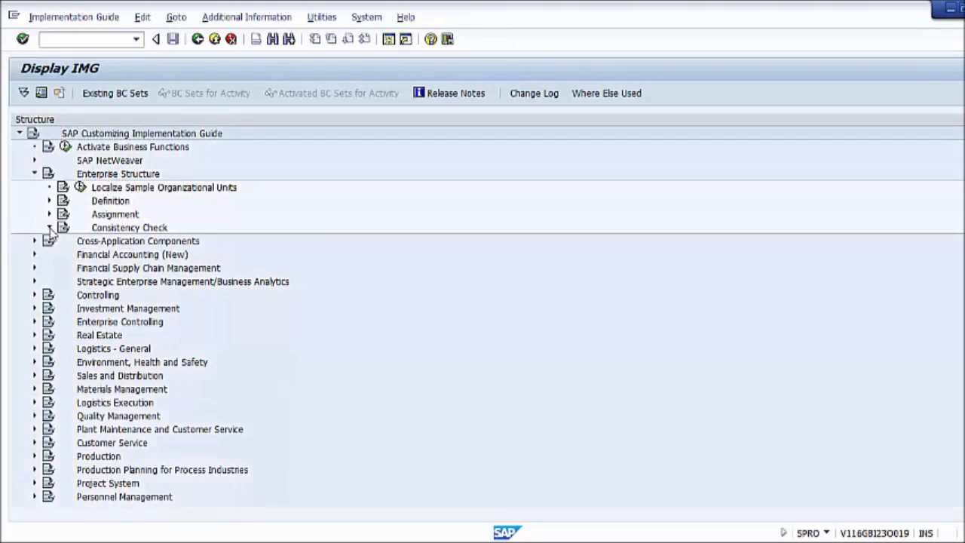
{"action": "left_click", "coordinate": [49, 227]}
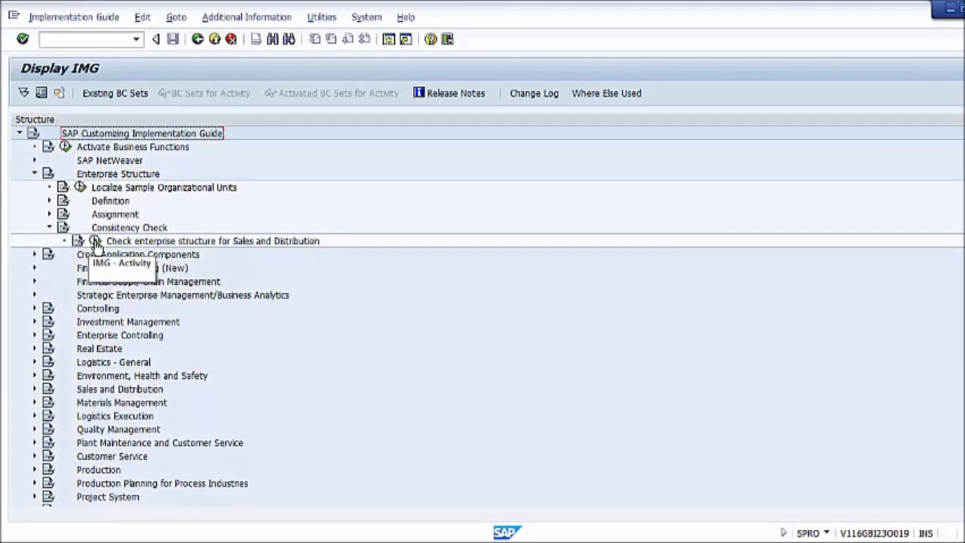
{"action": "left_click", "coordinate": [95, 240]}
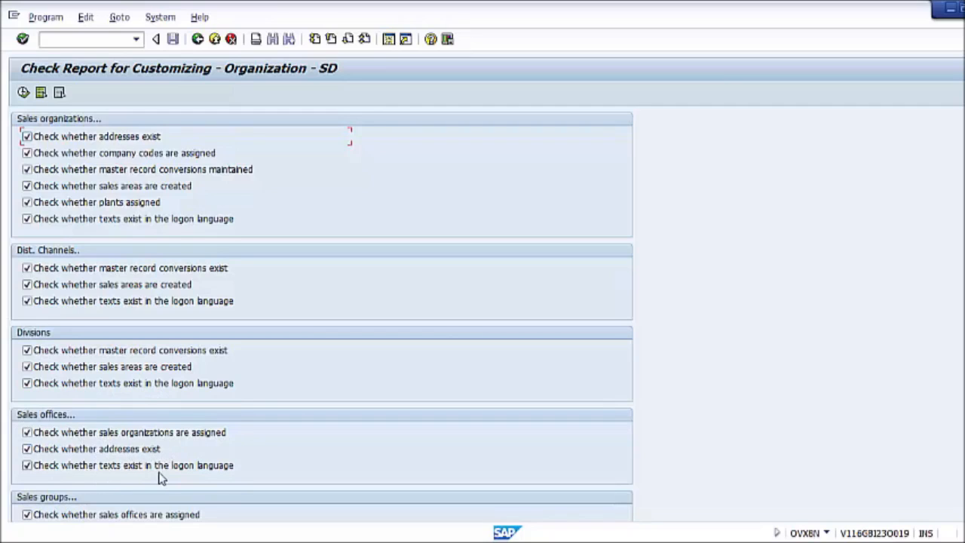
- Review the check options of the report and deselect all six checks for sales organizations
{"action": "scroll", "coordinate": [240, 476], "scroll_direction": "down", "scroll_amount": 5}
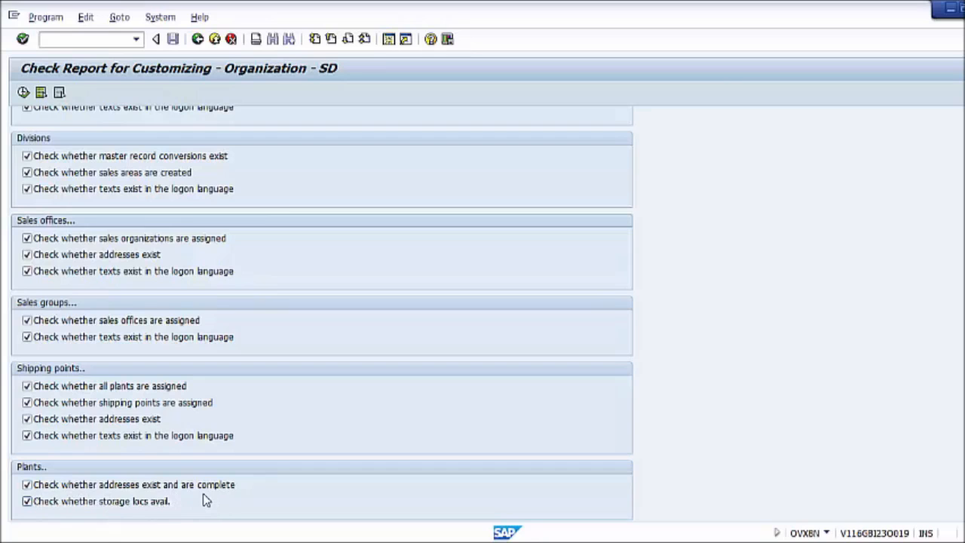
{"action": "scroll", "coordinate": [206, 501], "scroll_direction": "up", "scroll_amount": 5}
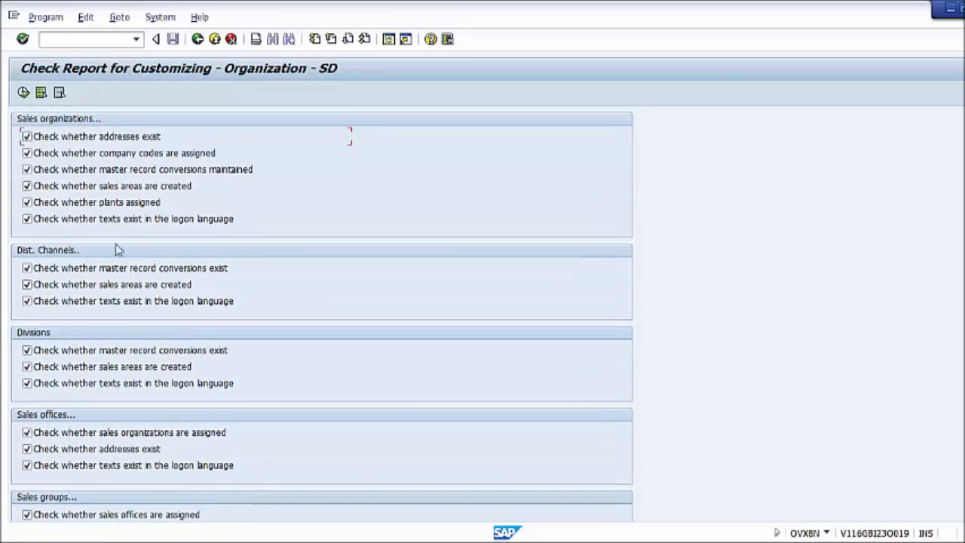
{"action": "left_click", "coordinate": [26, 137]}
{"action": "left_click", "coordinate": [26, 154]}
{"action": "left_click", "coordinate": [26, 170]}
{"action": "left_click", "coordinate": [26, 186]}
{"action": "left_click", "coordinate": [26, 202]}
{"action": "left_click", "coordinate": [26, 218]}
- Reselect all six sales organization checks and review the remaining check groups down to Plants
{"action": "left_click", "coordinate": [27, 202]}
{"action": "left_click", "coordinate": [27, 186]}
{"action": "left_click", "coordinate": [27, 169]}
{"action": "left_click", "coordinate": [27, 136]}
{"action": "left_click", "coordinate": [27, 153]}
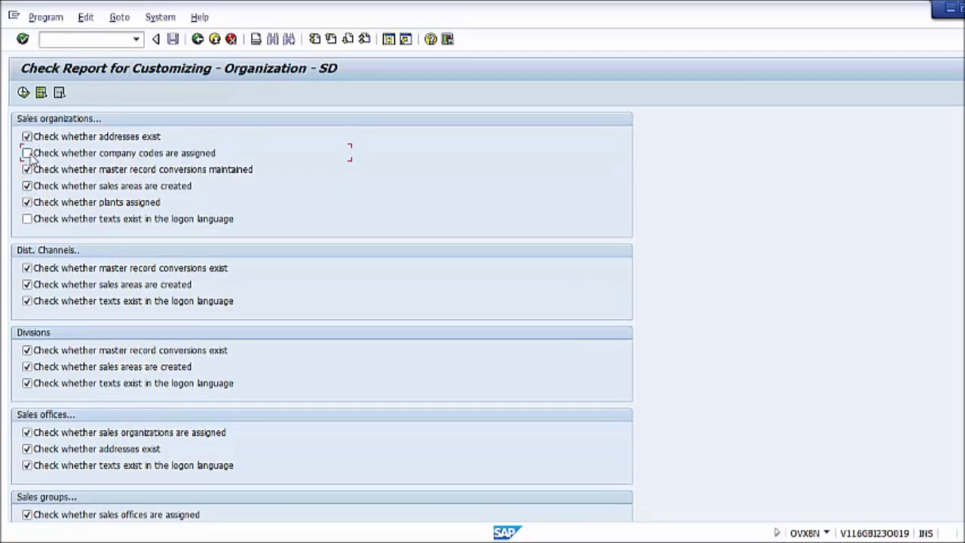
{"action": "scroll", "coordinate": [37, 340], "scroll_direction": "down", "scroll_amount": 4}
{"action": "scroll", "coordinate": [47, 397], "scroll_direction": "up", "scroll_amount": 4}
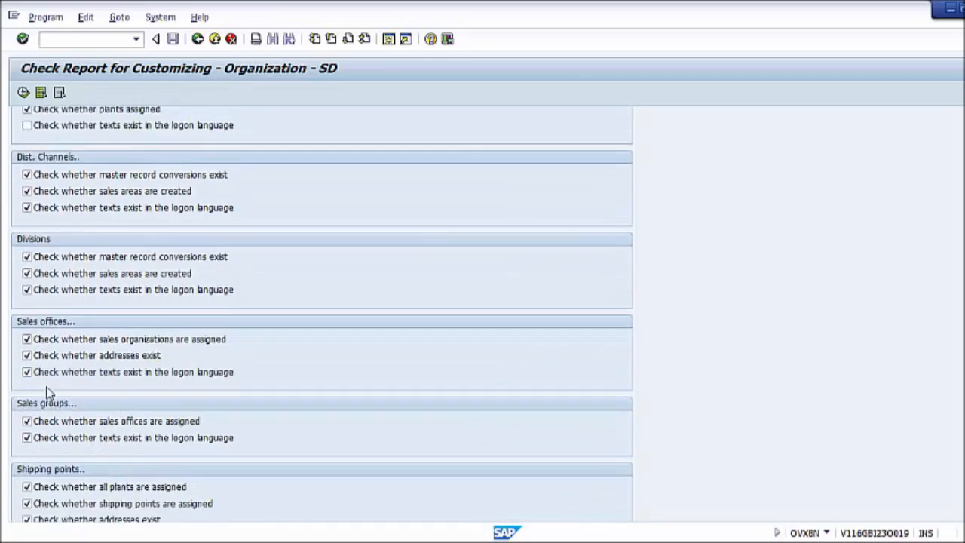
{"action": "left_click", "coordinate": [27, 219]}
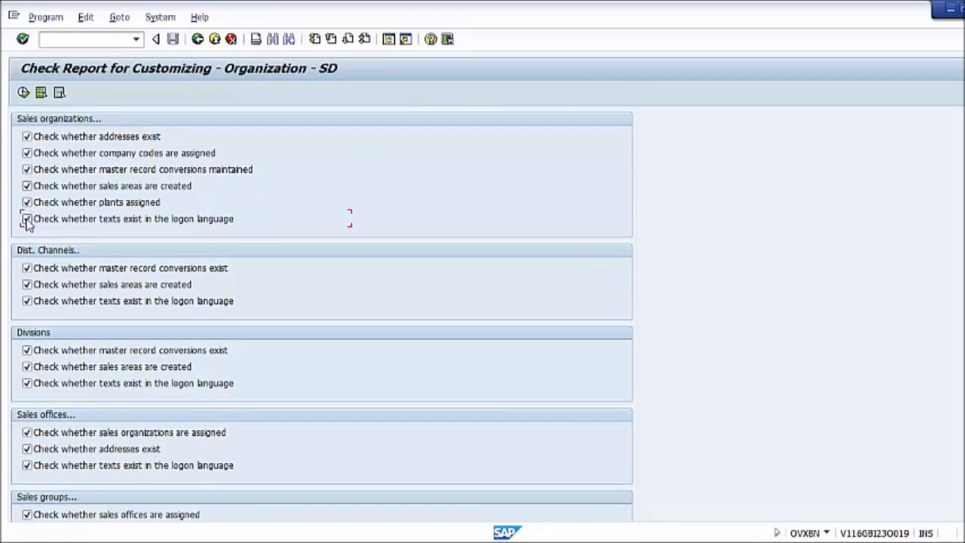
{"action": "left_click", "coordinate": [27, 137]}
{"action": "scroll", "coordinate": [25, 139], "scroll_direction": "down", "scroll_amount": 5}
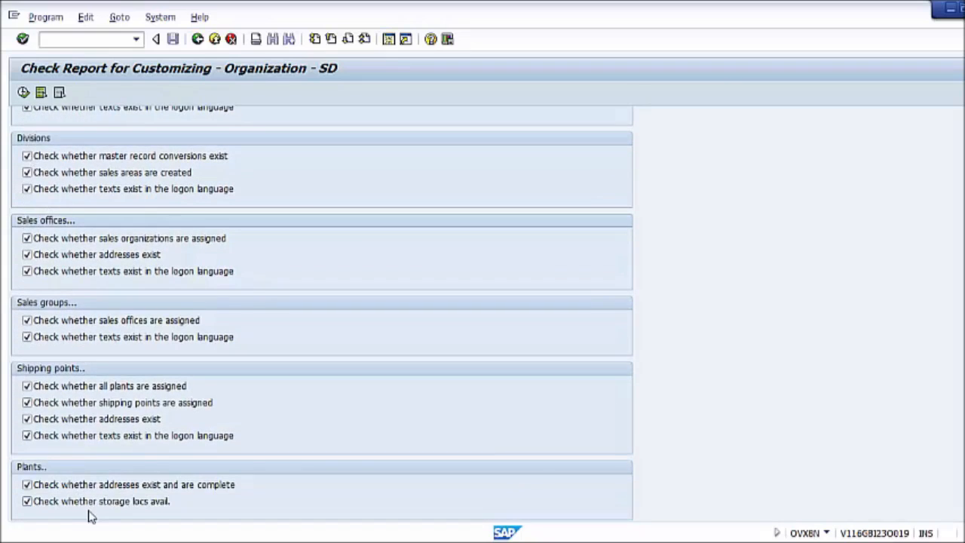
{"action": "scroll", "coordinate": [214, 389], "scroll_direction": "up", "scroll_amount": 4}
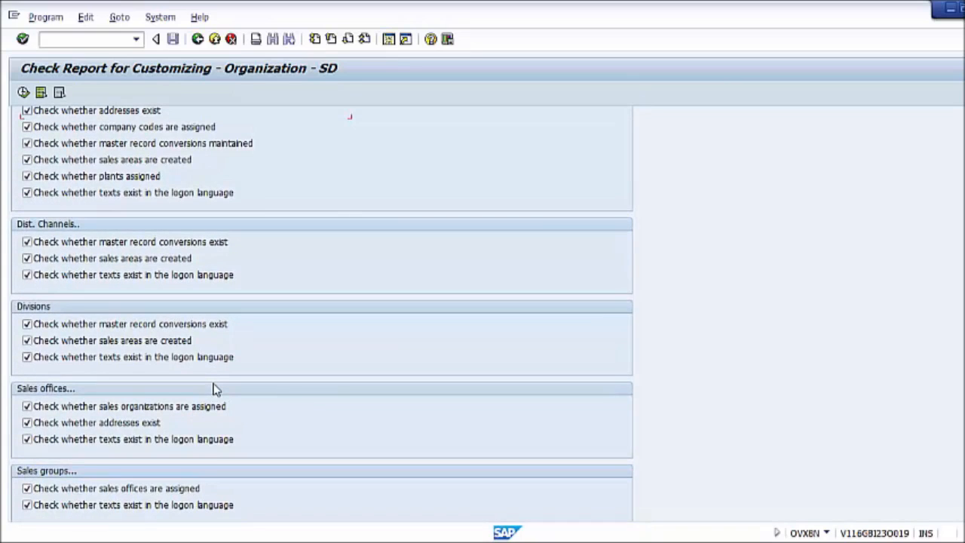
- Deselect all checks of the SD organization check report at once and select all of them again
{"action": "scroll", "coordinate": [125, 357], "scroll_direction": "up", "scroll_amount": 1}
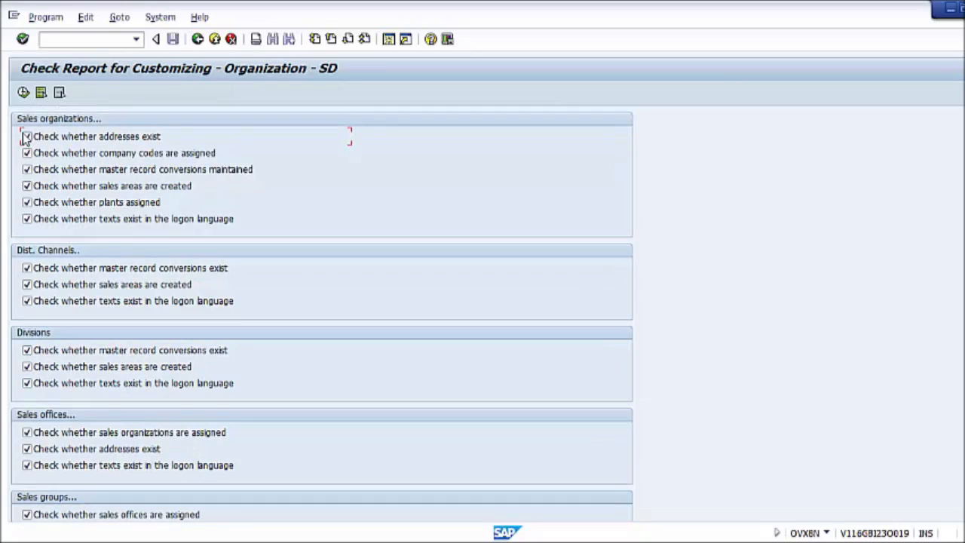
{"action": "scroll", "coordinate": [29, 385], "scroll_direction": "down", "scroll_amount": 5}
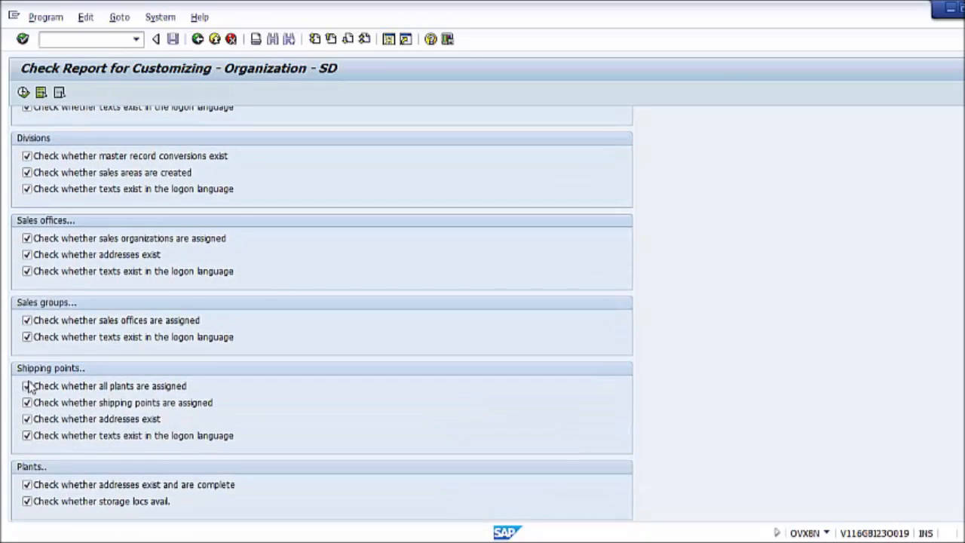
{"action": "scroll", "coordinate": [42, 273], "scroll_direction": "up", "scroll_amount": 5}
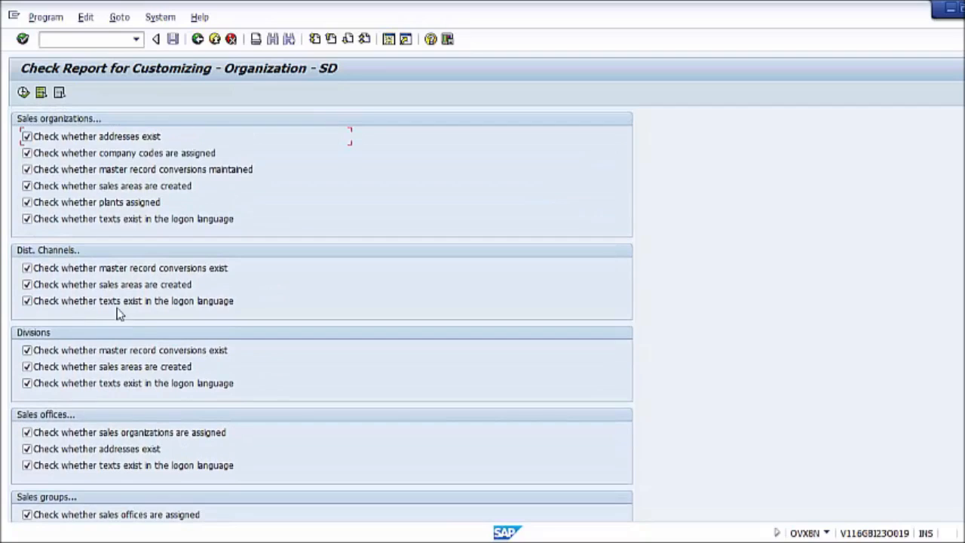
{"action": "left_click", "coordinate": [59, 94]}
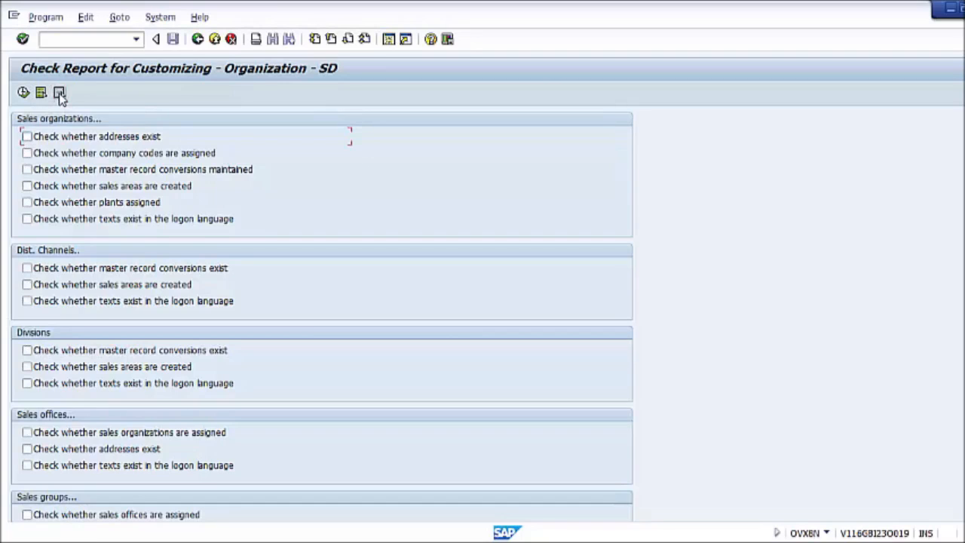
{"action": "left_click", "coordinate": [42, 94]}
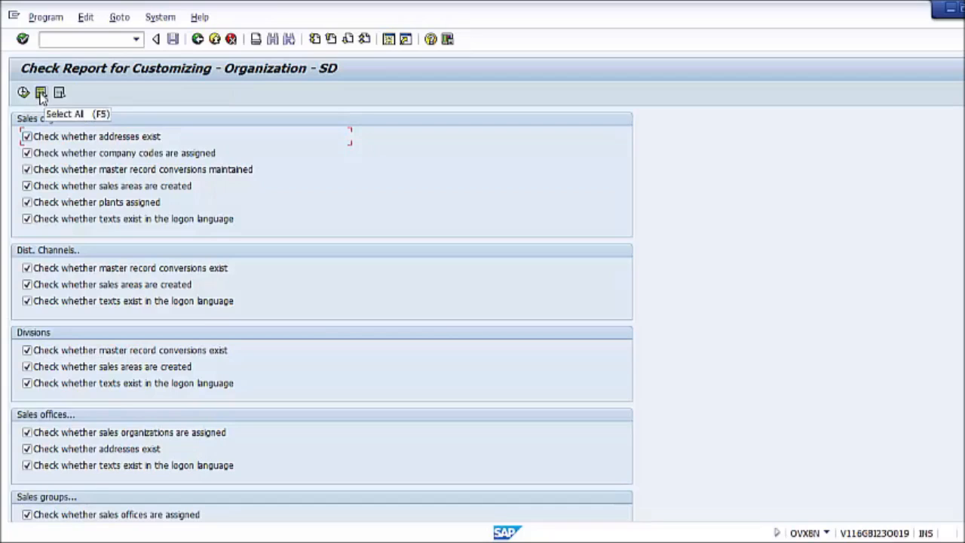
{"action": "left_click", "coordinate": [41, 93]}
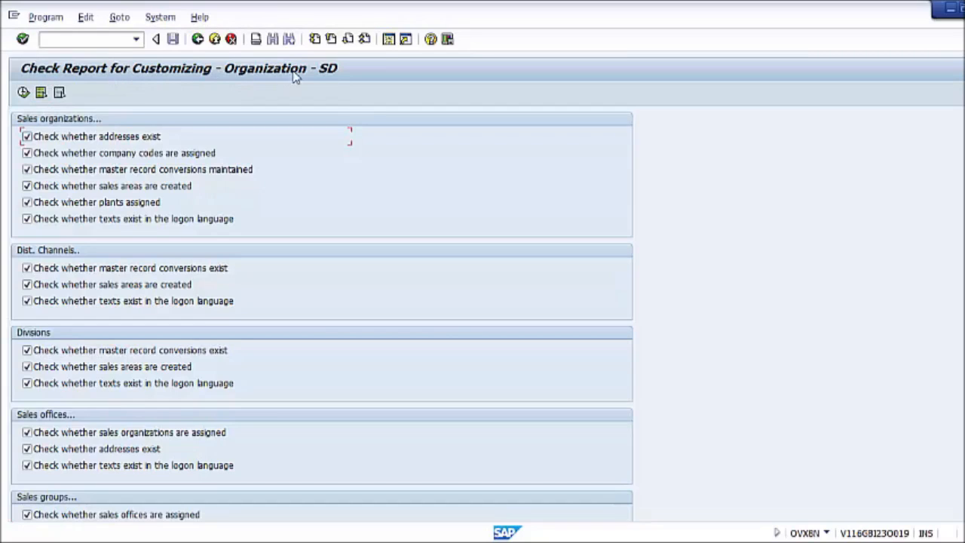
- Execute the check report with all checks selected and go through the results from Sales organizations down to Plants
{"action": "left_click", "coordinate": [23, 91]}
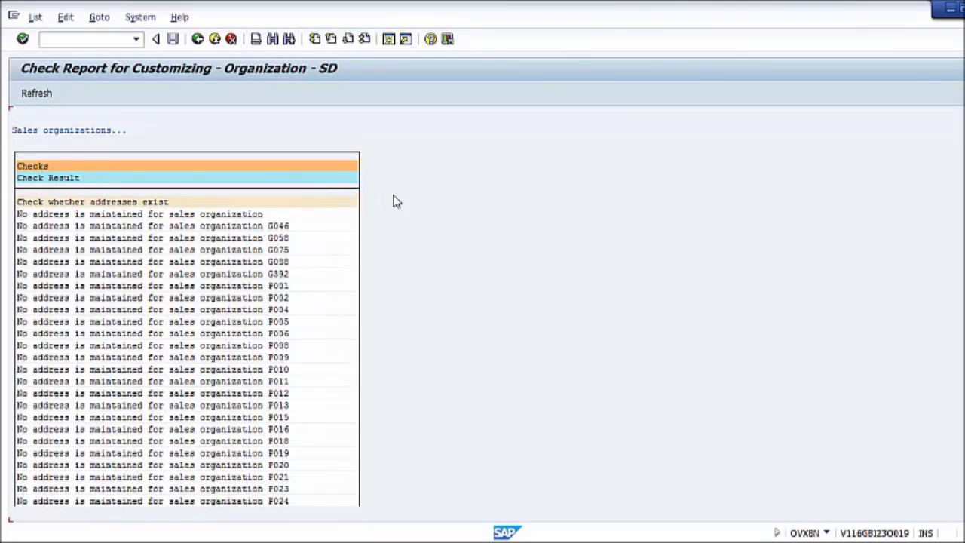
{"action": "scroll", "coordinate": [401, 216], "scroll_direction": "down", "scroll_amount": 3}
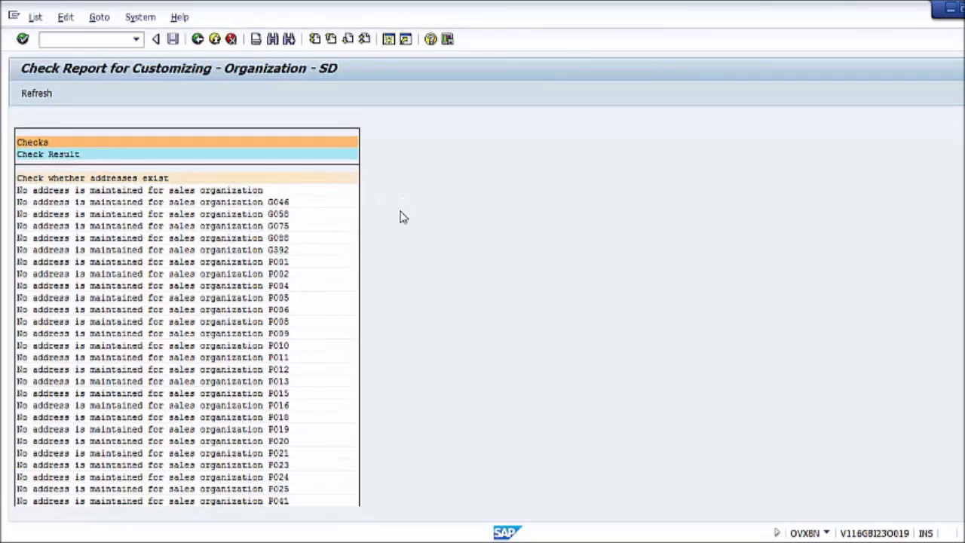
{"action": "scroll", "coordinate": [384, 254], "scroll_direction": "down", "scroll_amount": 2}
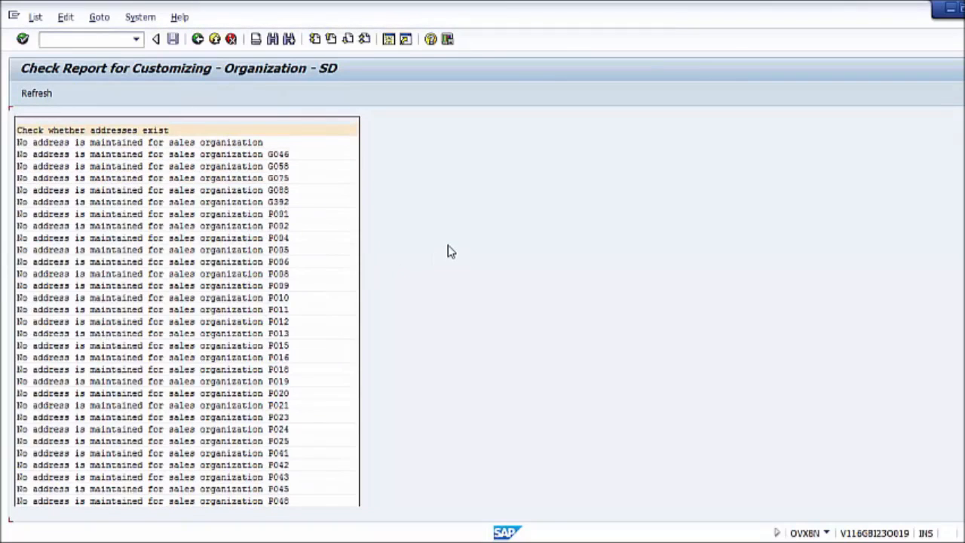
{"action": "scroll", "coordinate": [190, 319], "scroll_direction": "down", "scroll_amount": 1}
{"action": "scroll", "coordinate": [196, 319], "scroll_direction": "down", "scroll_amount": 4}
{"action": "scroll", "coordinate": [205, 320], "scroll_direction": "down", "scroll_amount": 4}
{"action": "scroll", "coordinate": [609, 243], "scroll_direction": "down", "scroll_amount": 1}
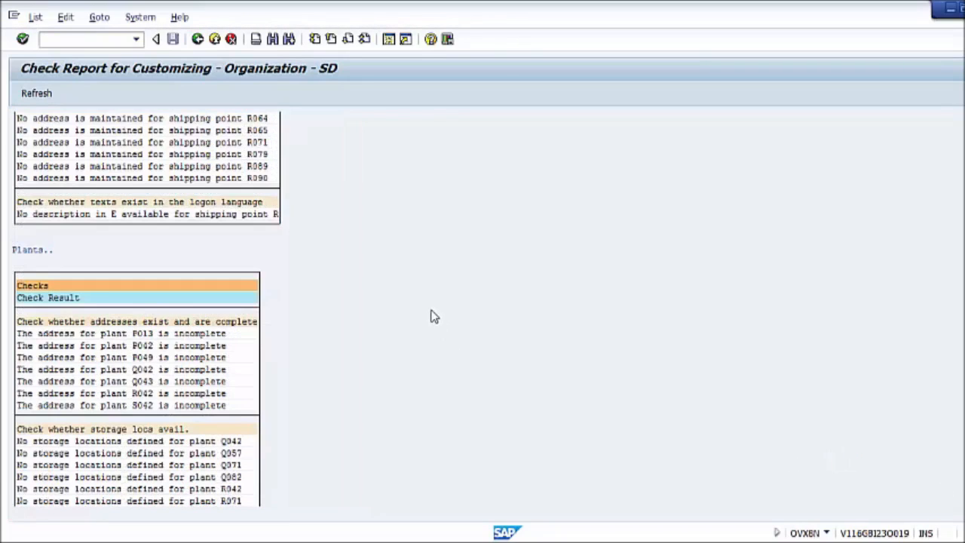
- Examine the shipping point and plant results for addresses and storage locations, and recheck the address results for sales organizations
{"action": "scroll", "coordinate": [434, 317], "scroll_direction": "up", "scroll_amount": 1}
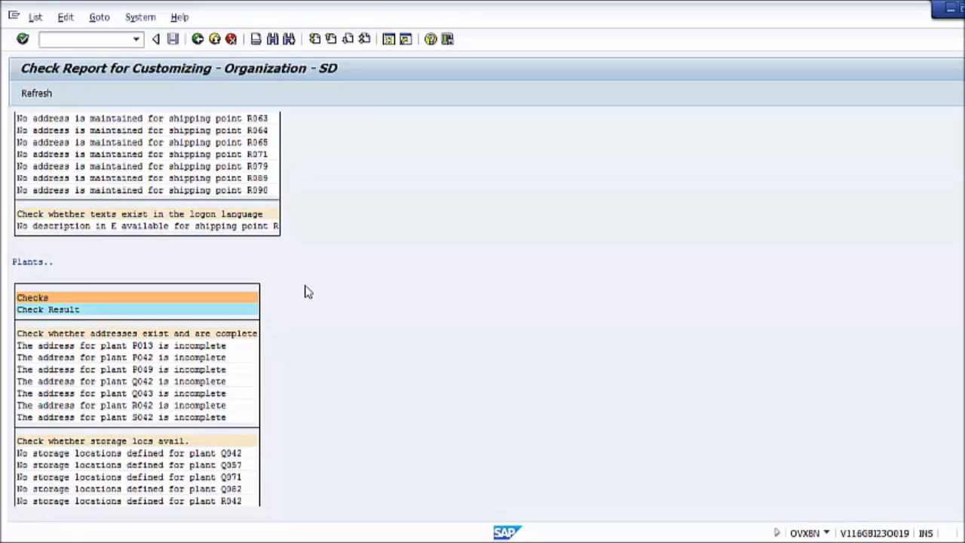
{"action": "scroll", "coordinate": [308, 288], "scroll_direction": "down", "scroll_amount": 2}
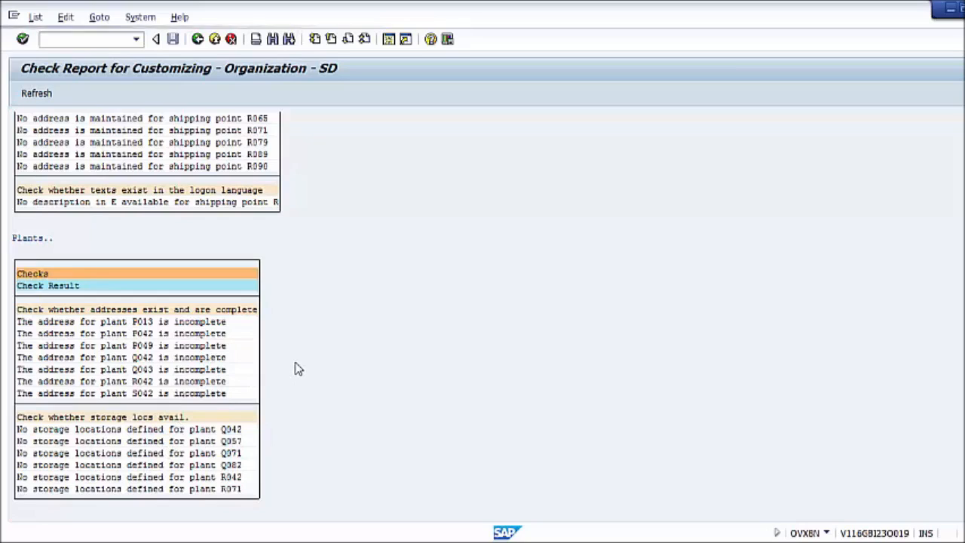
{"action": "scroll", "coordinate": [298, 368], "scroll_direction": "up", "scroll_amount": 2}
{"action": "scroll", "coordinate": [300, 374], "scroll_direction": "up", "scroll_amount": 3}
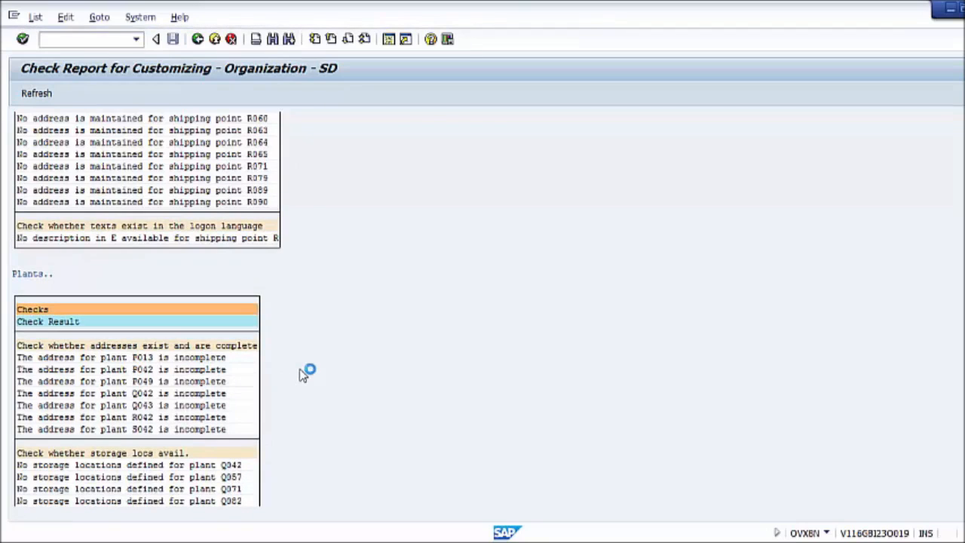
{"action": "scroll", "coordinate": [299, 379], "scroll_direction": "up", "scroll_amount": 1}
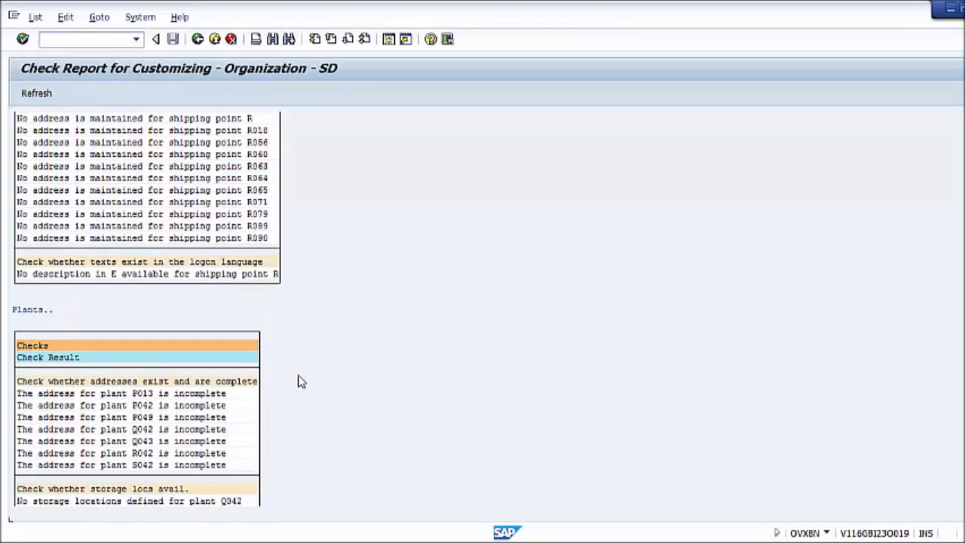
{"action": "scroll", "coordinate": [289, 381], "scroll_direction": "down", "scroll_amount": 2}
{"action": "scroll", "coordinate": [294, 387], "scroll_direction": "down", "scroll_amount": 2}
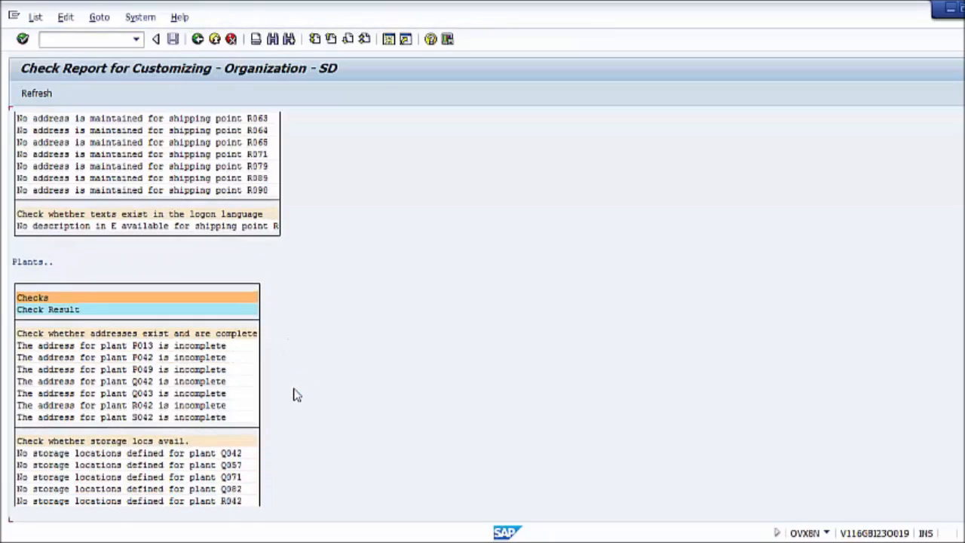
{"action": "scroll", "coordinate": [282, 385], "scroll_direction": "down", "scroll_amount": 1}
{"action": "scroll", "coordinate": [157, 425], "scroll_direction": "down", "scroll_amount": 1}
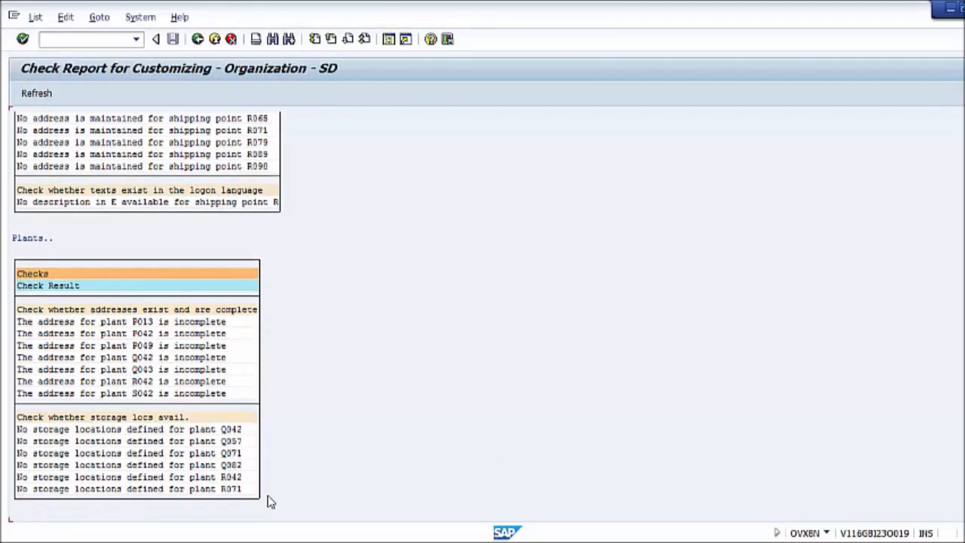
{"action": "scroll", "coordinate": [249, 445], "scroll_direction": "up", "scroll_amount": 2}
{"action": "scroll", "coordinate": [221, 374], "scroll_direction": "up", "scroll_amount": 4}
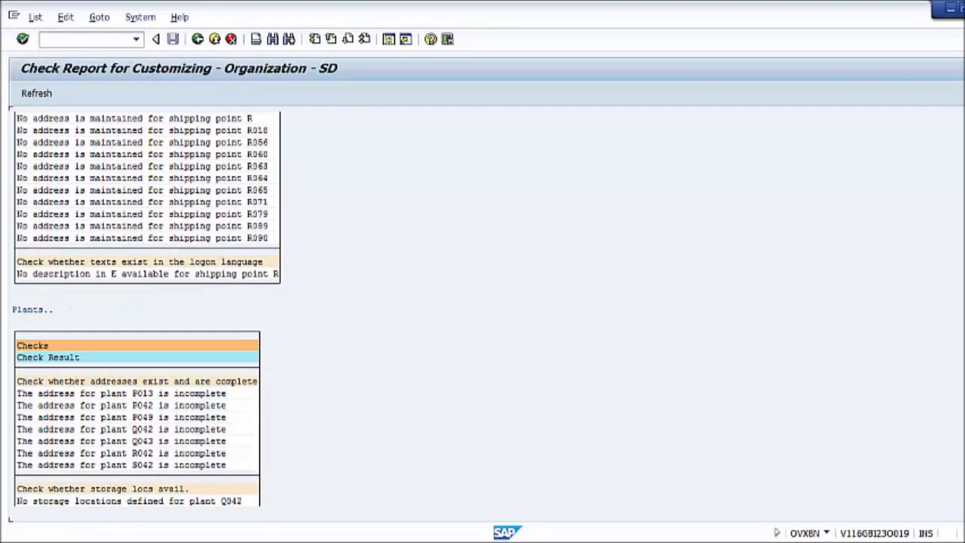
{"action": "scroll", "coordinate": [185, 254], "scroll_direction": "up", "scroll_amount": 20}
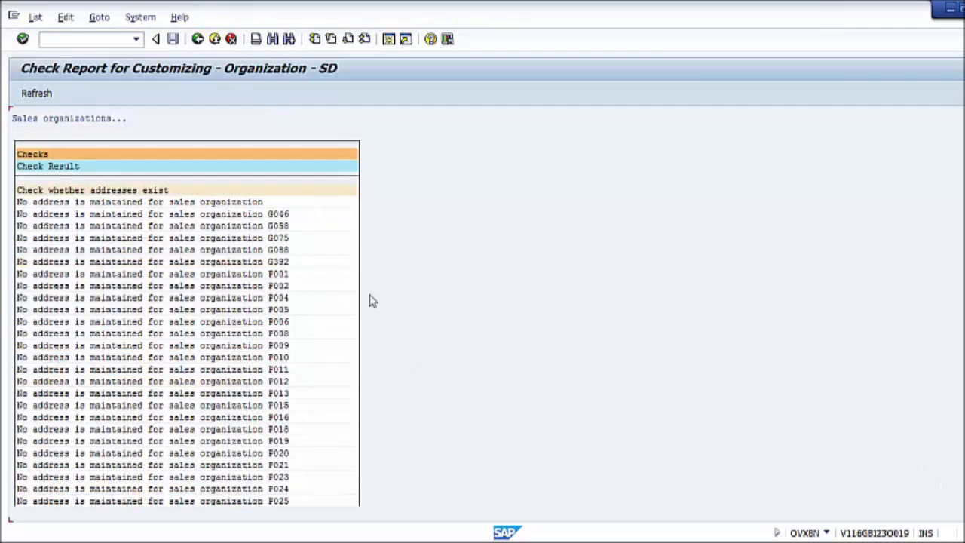
{"action": "scroll", "coordinate": [475, 339], "scroll_direction": "down", "scroll_amount": 1}
{"action": "scroll", "coordinate": [475, 339], "scroll_direction": "down", "scroll_amount": 1}
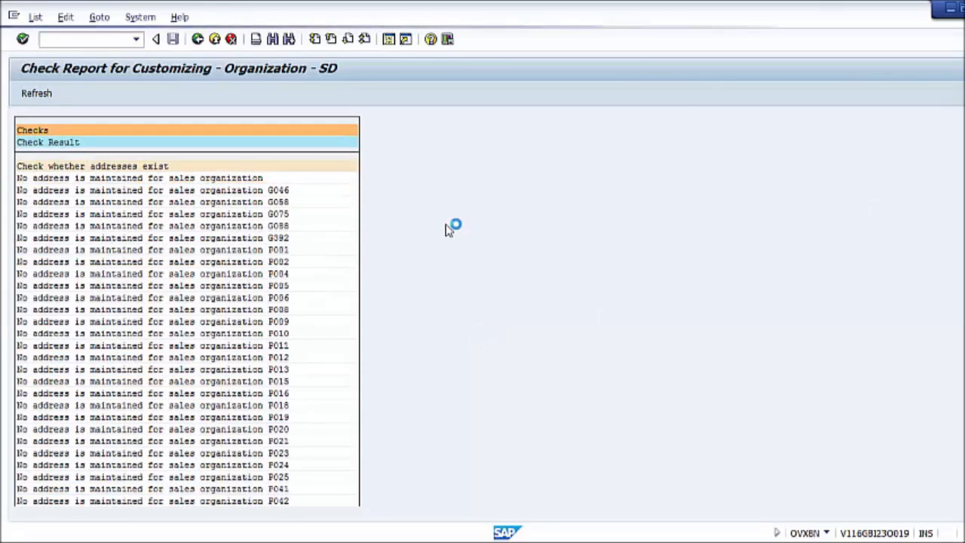
{"action": "scroll", "coordinate": [445, 219], "scroll_direction": "up", "scroll_amount": 2}
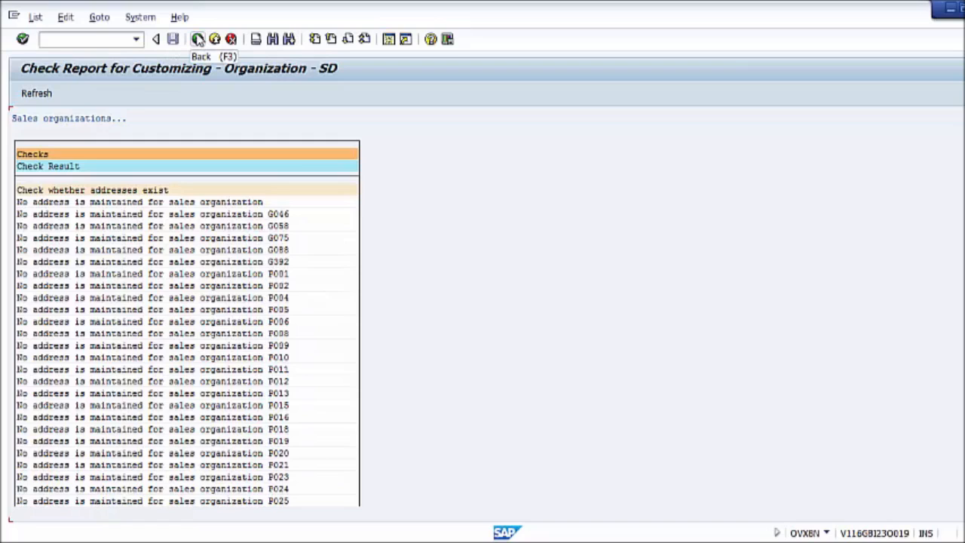
- Leave the check report and the customizing screens, returning to SAP Easy Access
{"action": "left_click", "coordinate": [198, 39]}
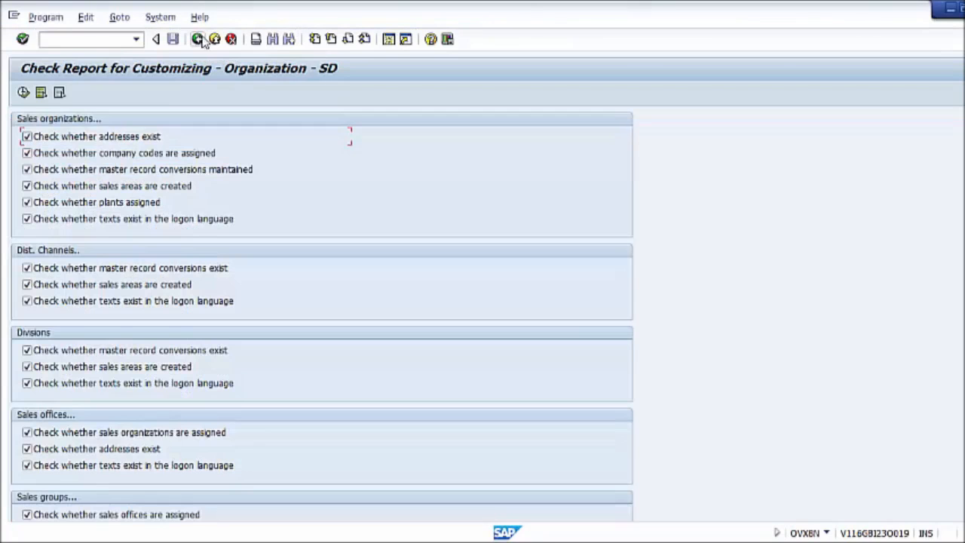
{"action": "left_click", "coordinate": [214, 39]}
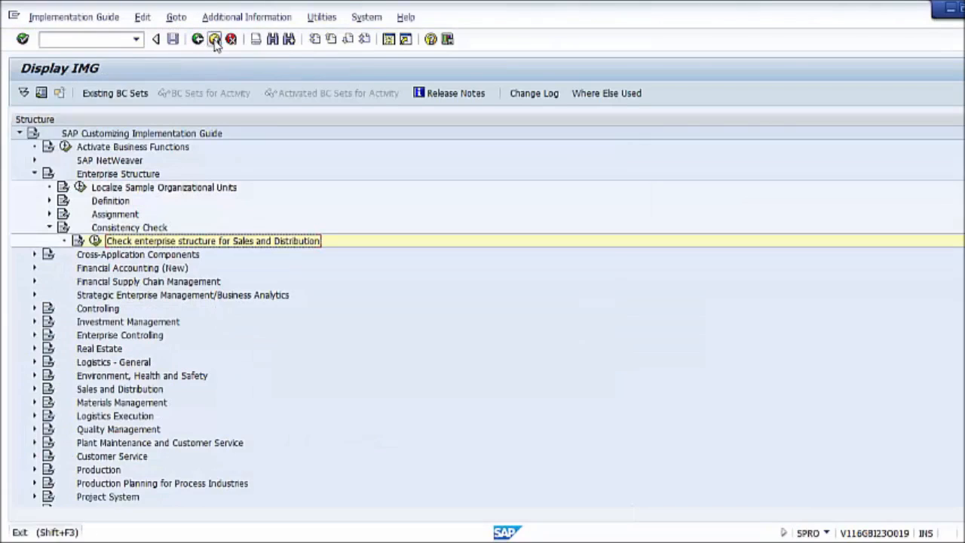
{"action": "left_click", "coordinate": [215, 40]}
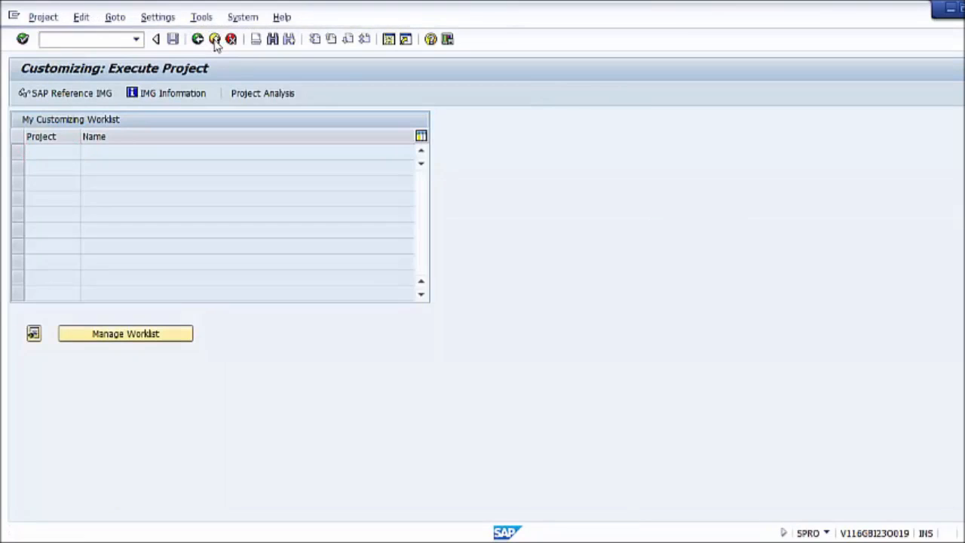
{"action": "left_click", "coordinate": [197, 39]}
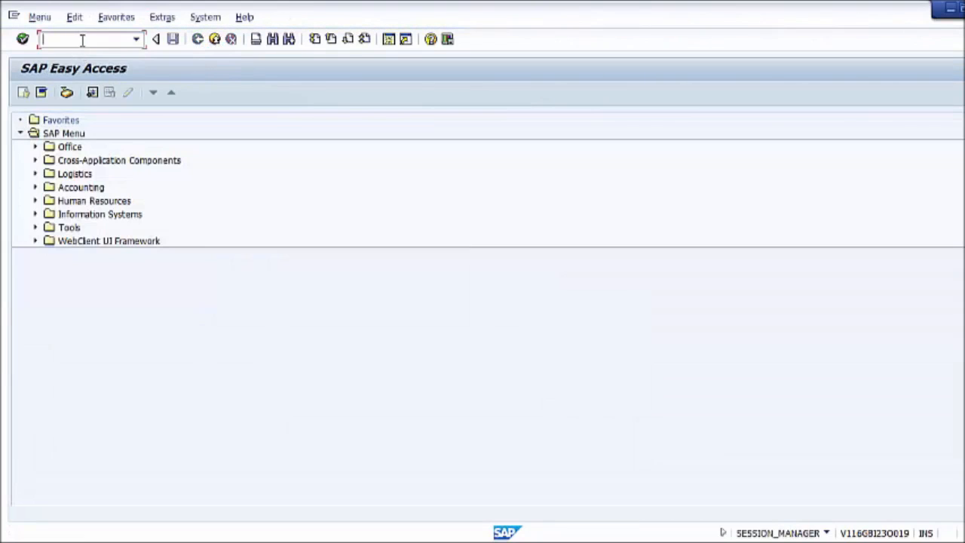